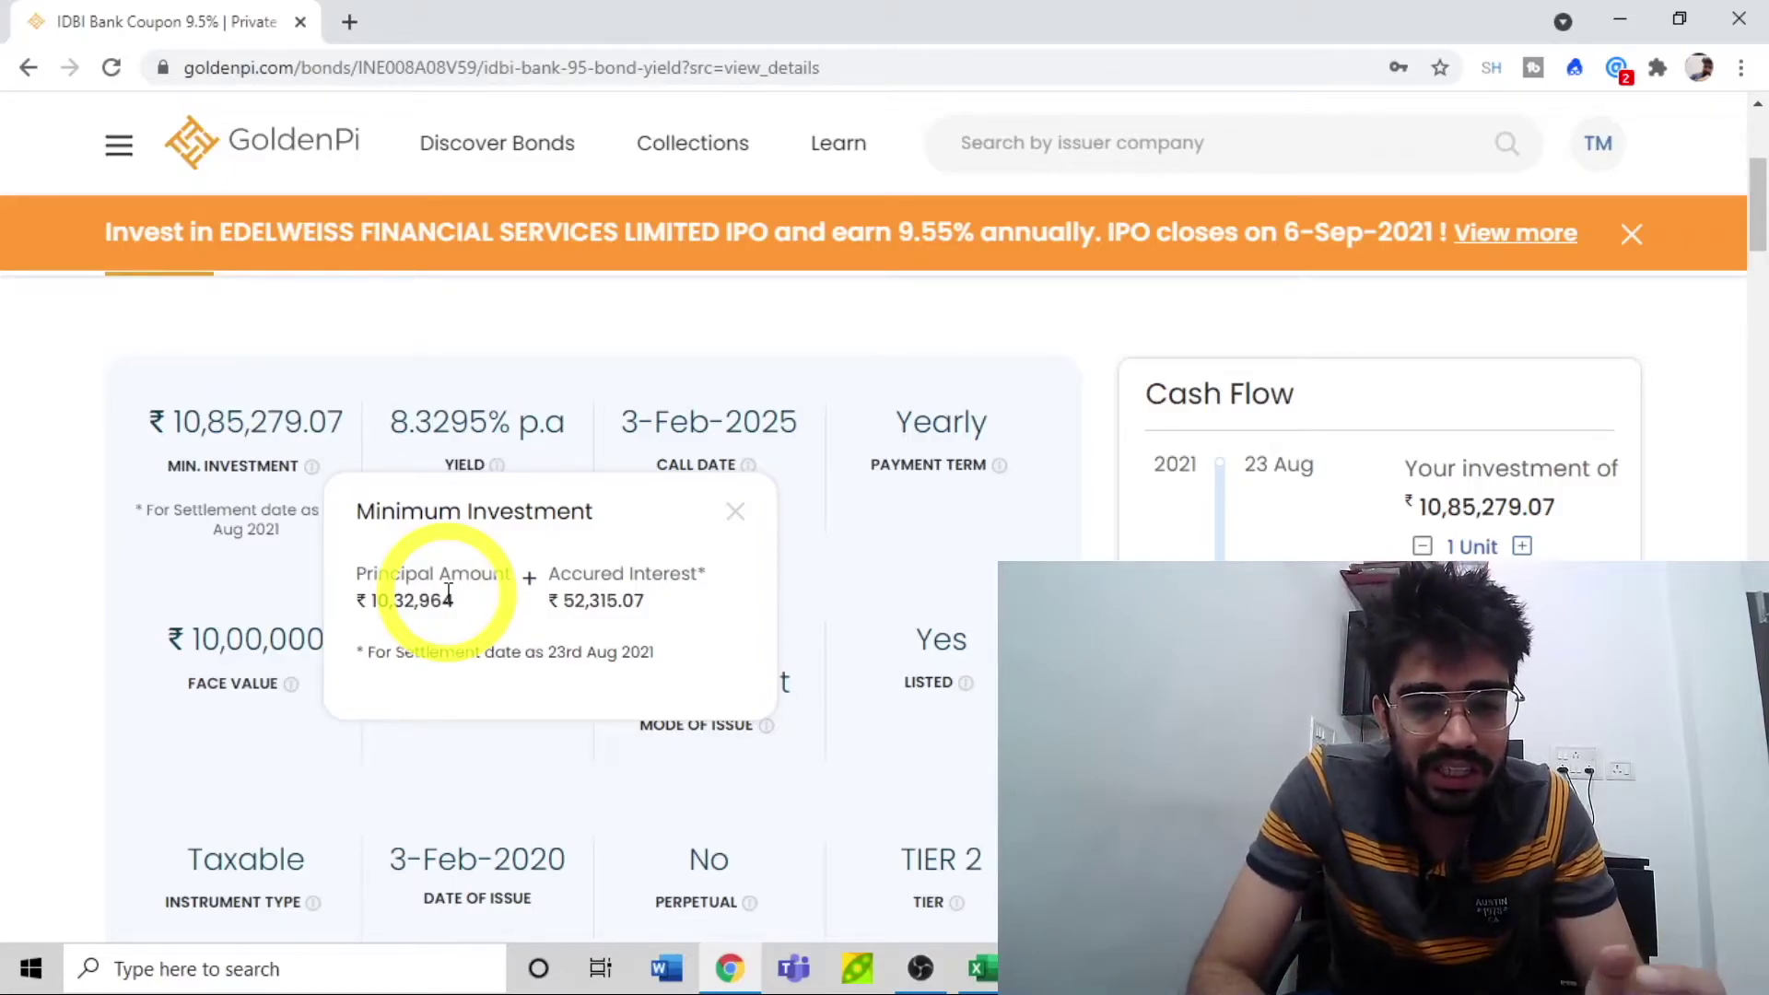
Step: Close and reopen the minimum investment breakdown of the IDBI Bank bond to view its principal amount and accrued interest
{"action": "left_click", "coordinate": [452, 414]}
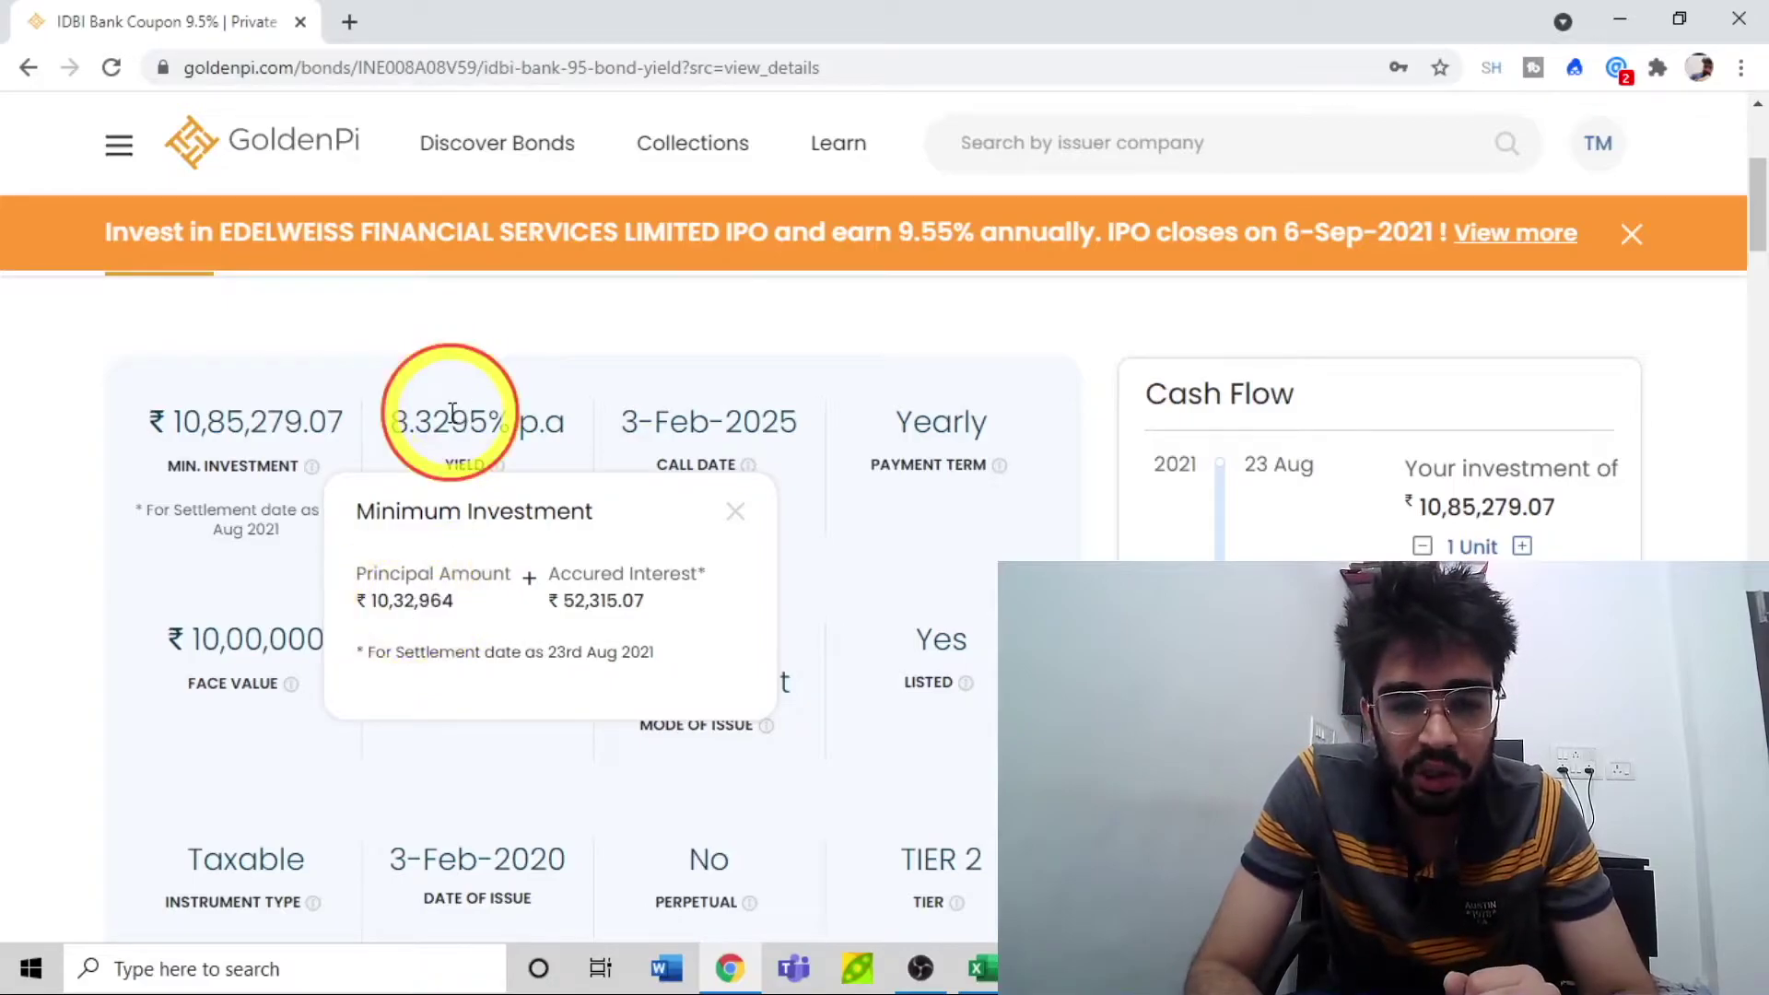
{"action": "left_click", "coordinate": [733, 511]}
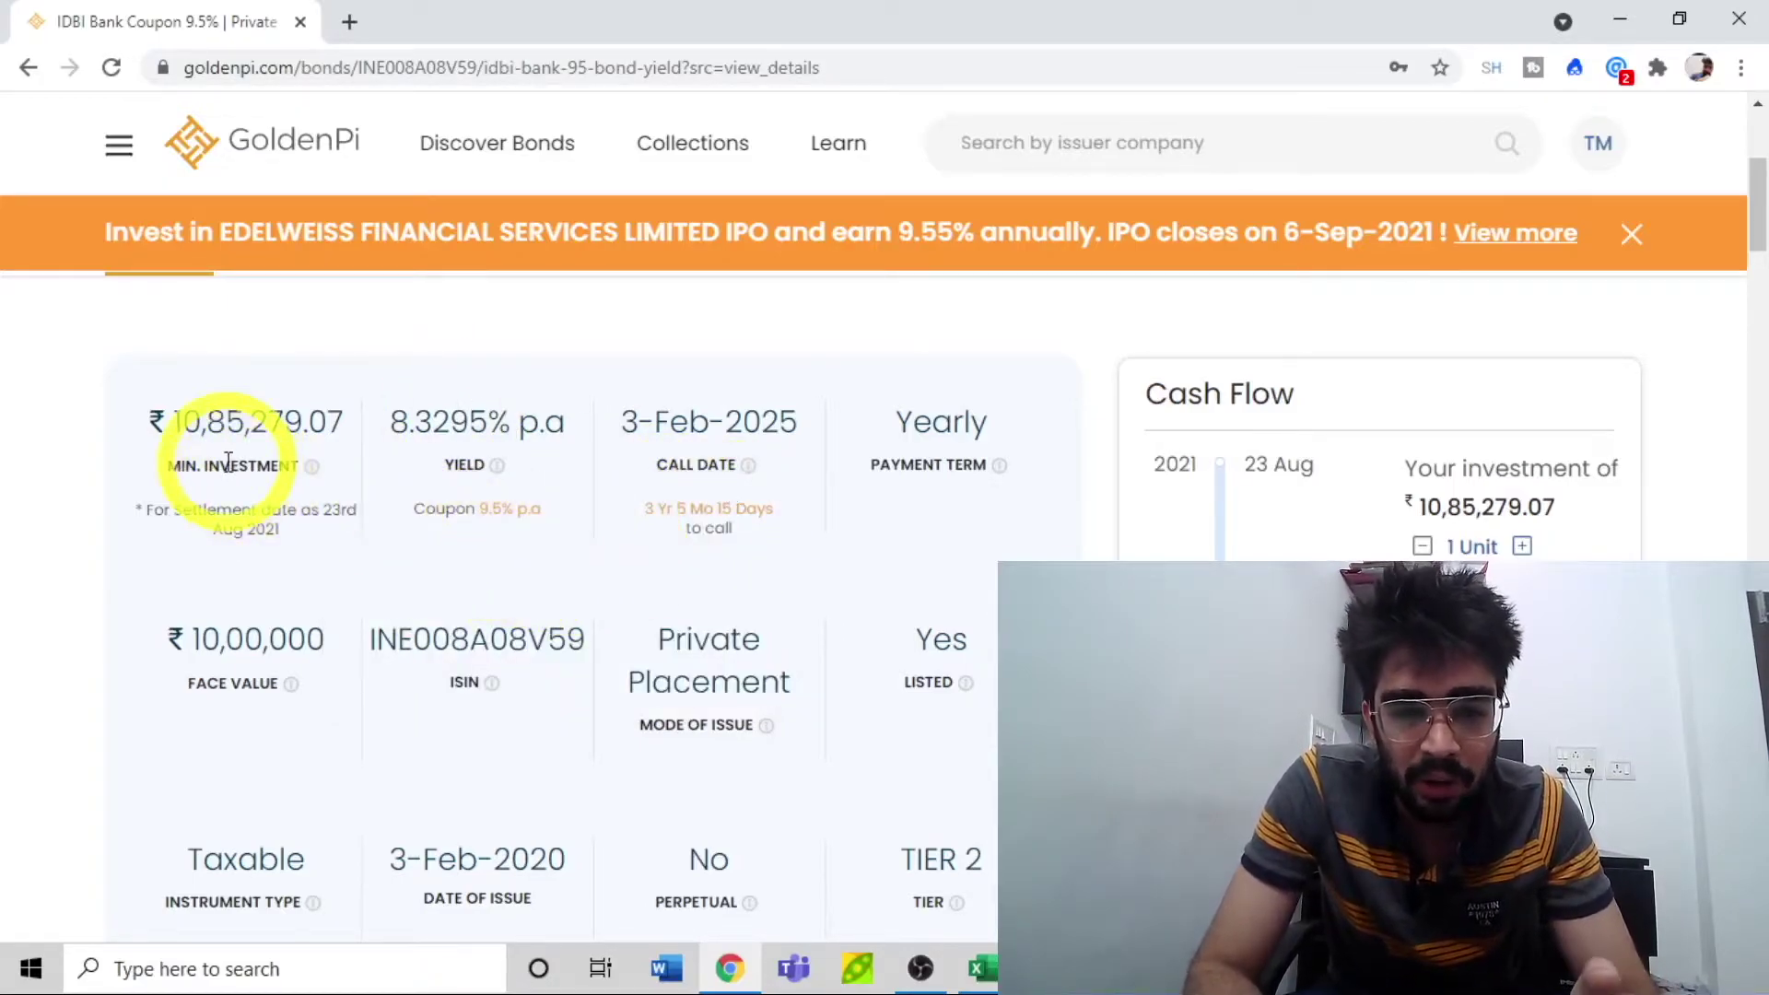
{"action": "left_click", "coordinate": [311, 466]}
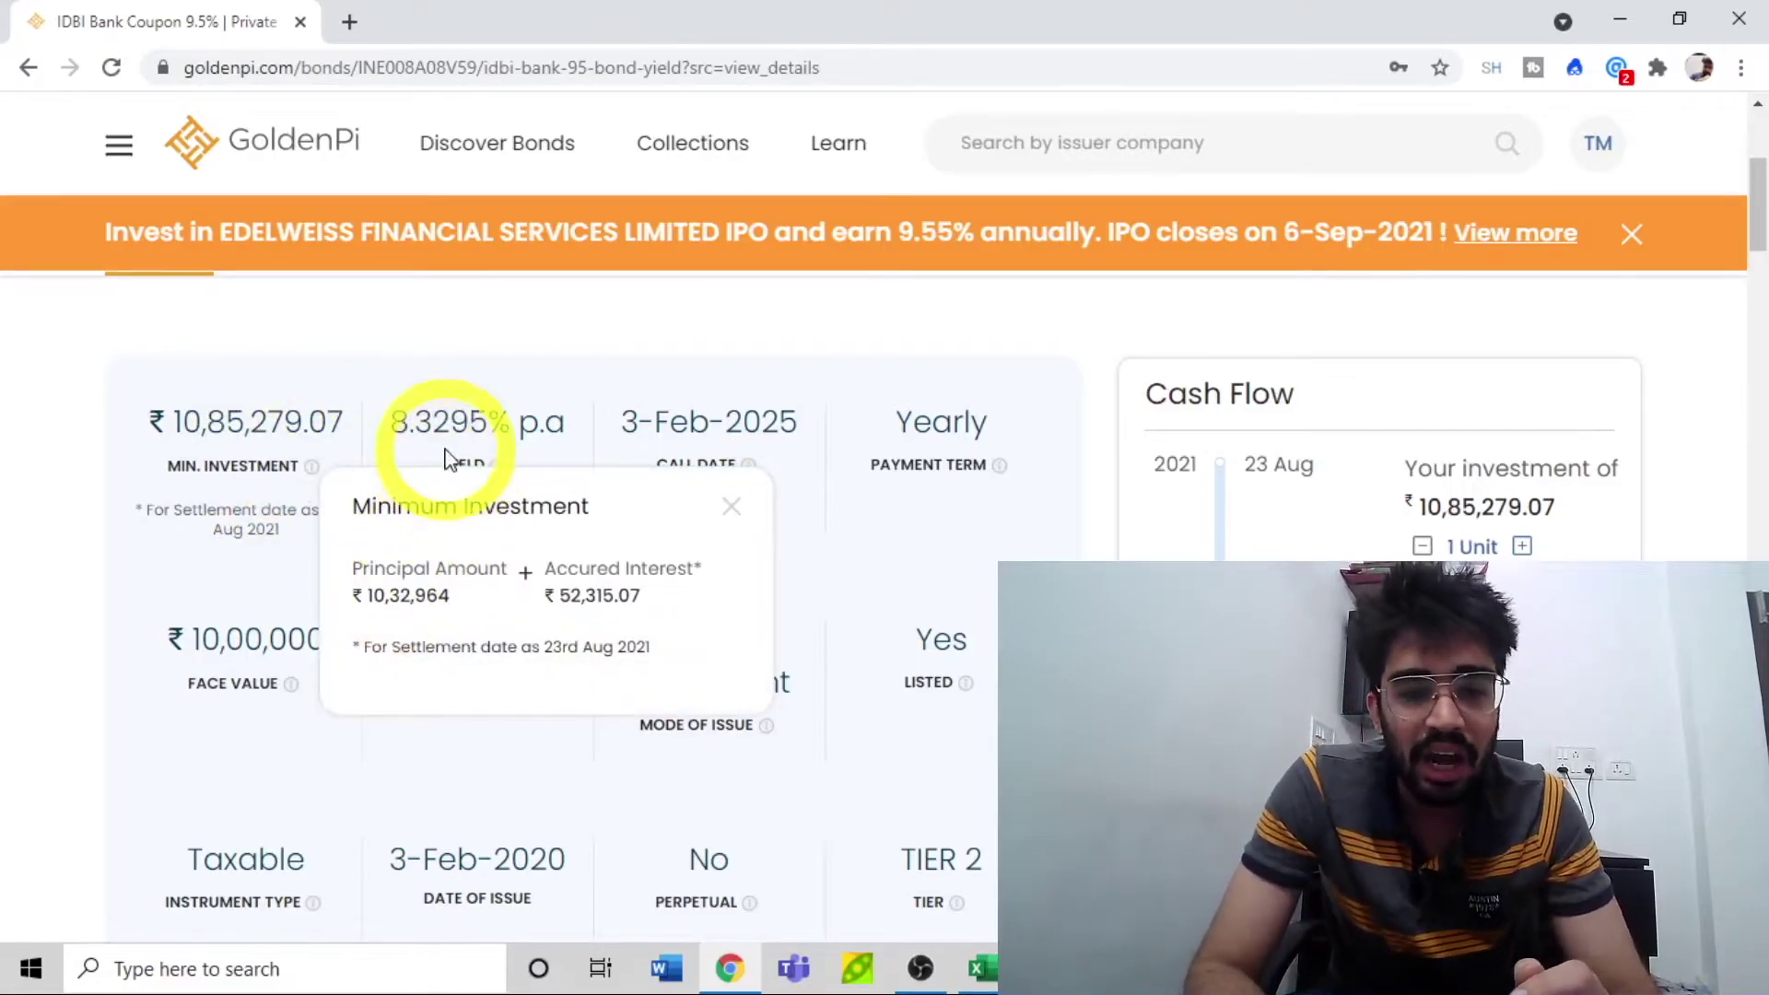
Step: Switch to the YTM calculation workbook in Excel and clear the annual interest, maturity amount, principal amount and time period values in B4:B7
{"action": "key", "text": "alt+Tab"}
{"action": "key", "text": "alt+Tab"}
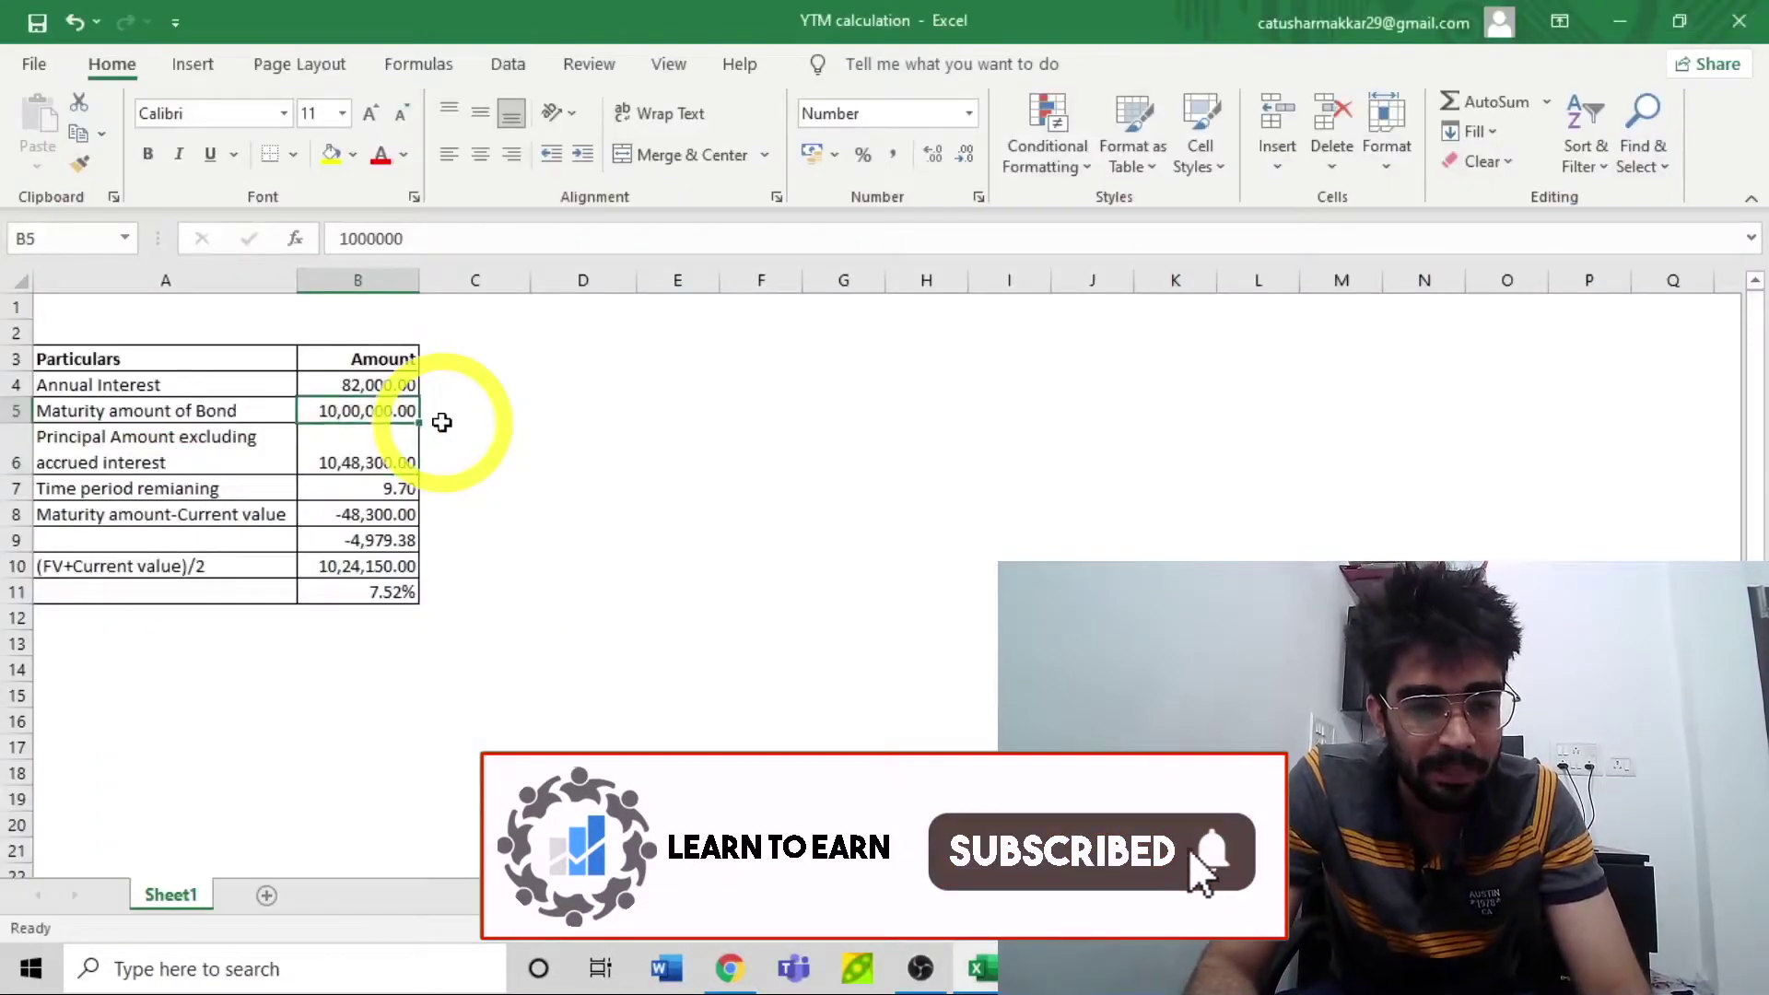
{"action": "key", "text": "Up"}
{"action": "key", "text": "shift+Down"}
{"action": "key", "text": "shift+Down"}
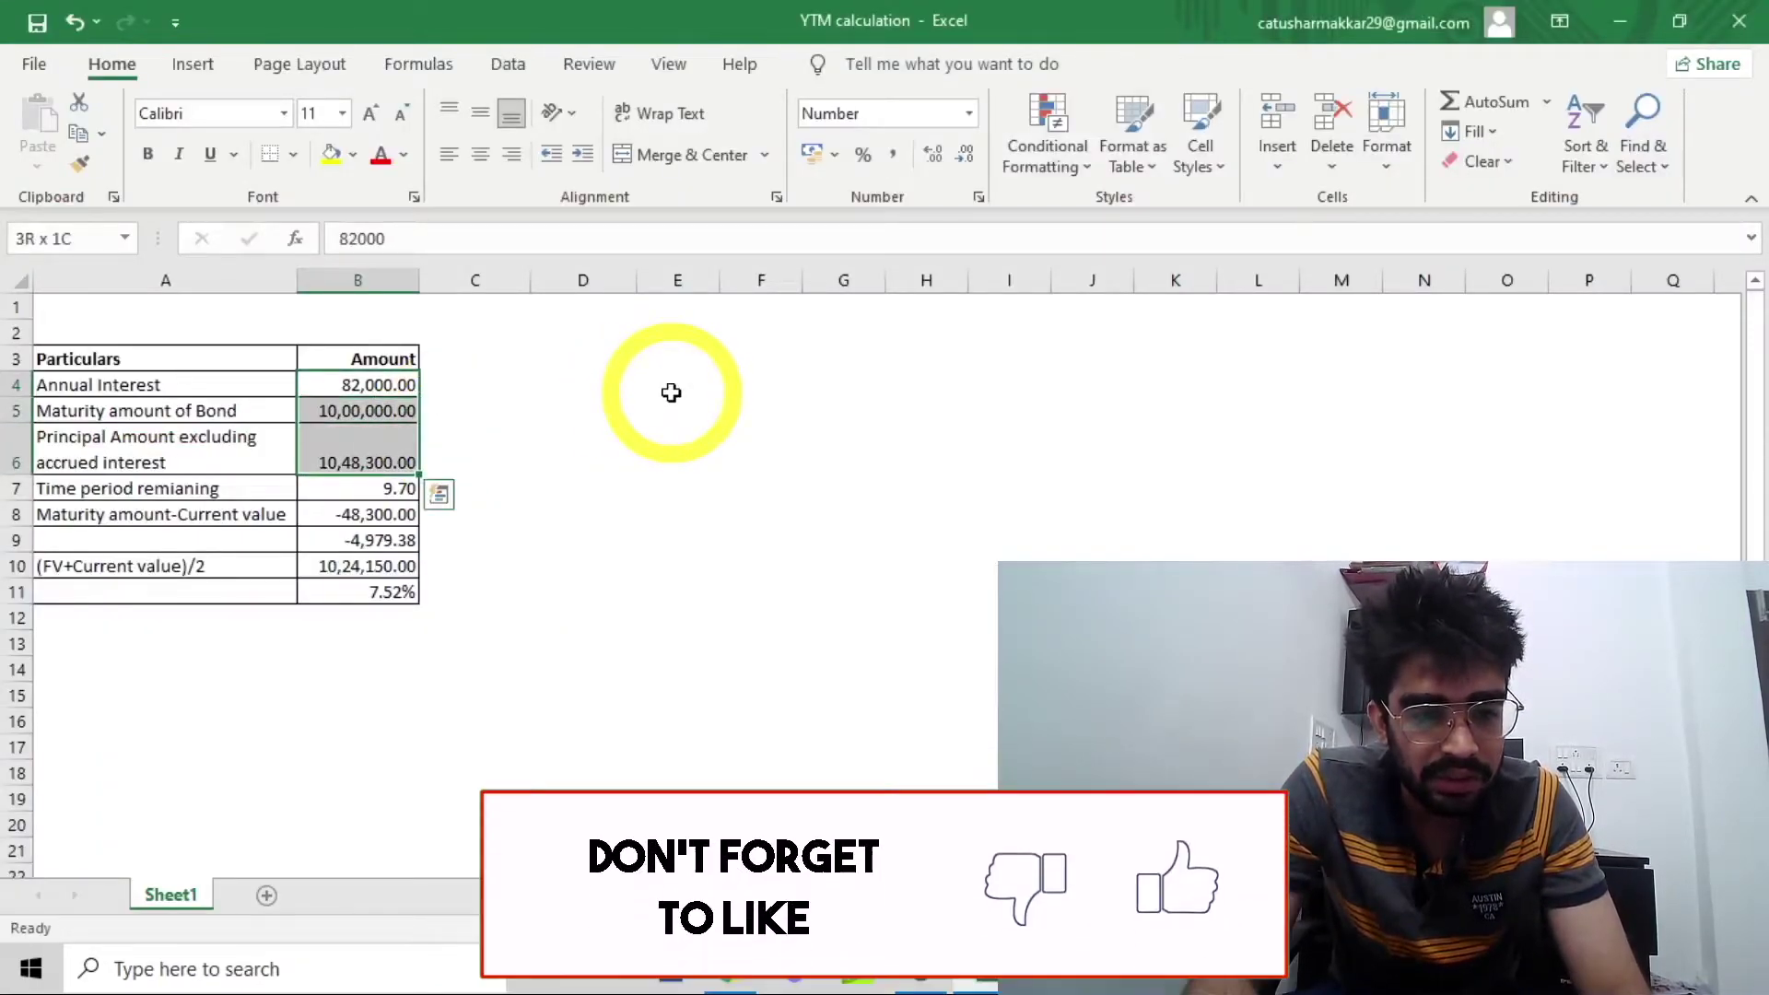
{"action": "key", "text": "Delete"}
{"action": "key", "text": "Down"}
{"action": "key", "text": "Down"}
{"action": "key", "text": "Down"}
{"action": "key", "text": "Delete"}
Step: Consult the bond details on the GoldenPi page and enter 95000 as the annual interest in B4 of the Excel sheet
{"action": "key", "text": "Left"}
{"action": "key", "text": "Up"}
{"action": "key", "text": "Up"}
{"action": "key", "text": "Up"}
{"action": "key", "text": "Right"}
{"action": "key", "text": "Left"}
{"action": "key", "text": "Right"}
{"action": "key", "text": "alt+Tab"}
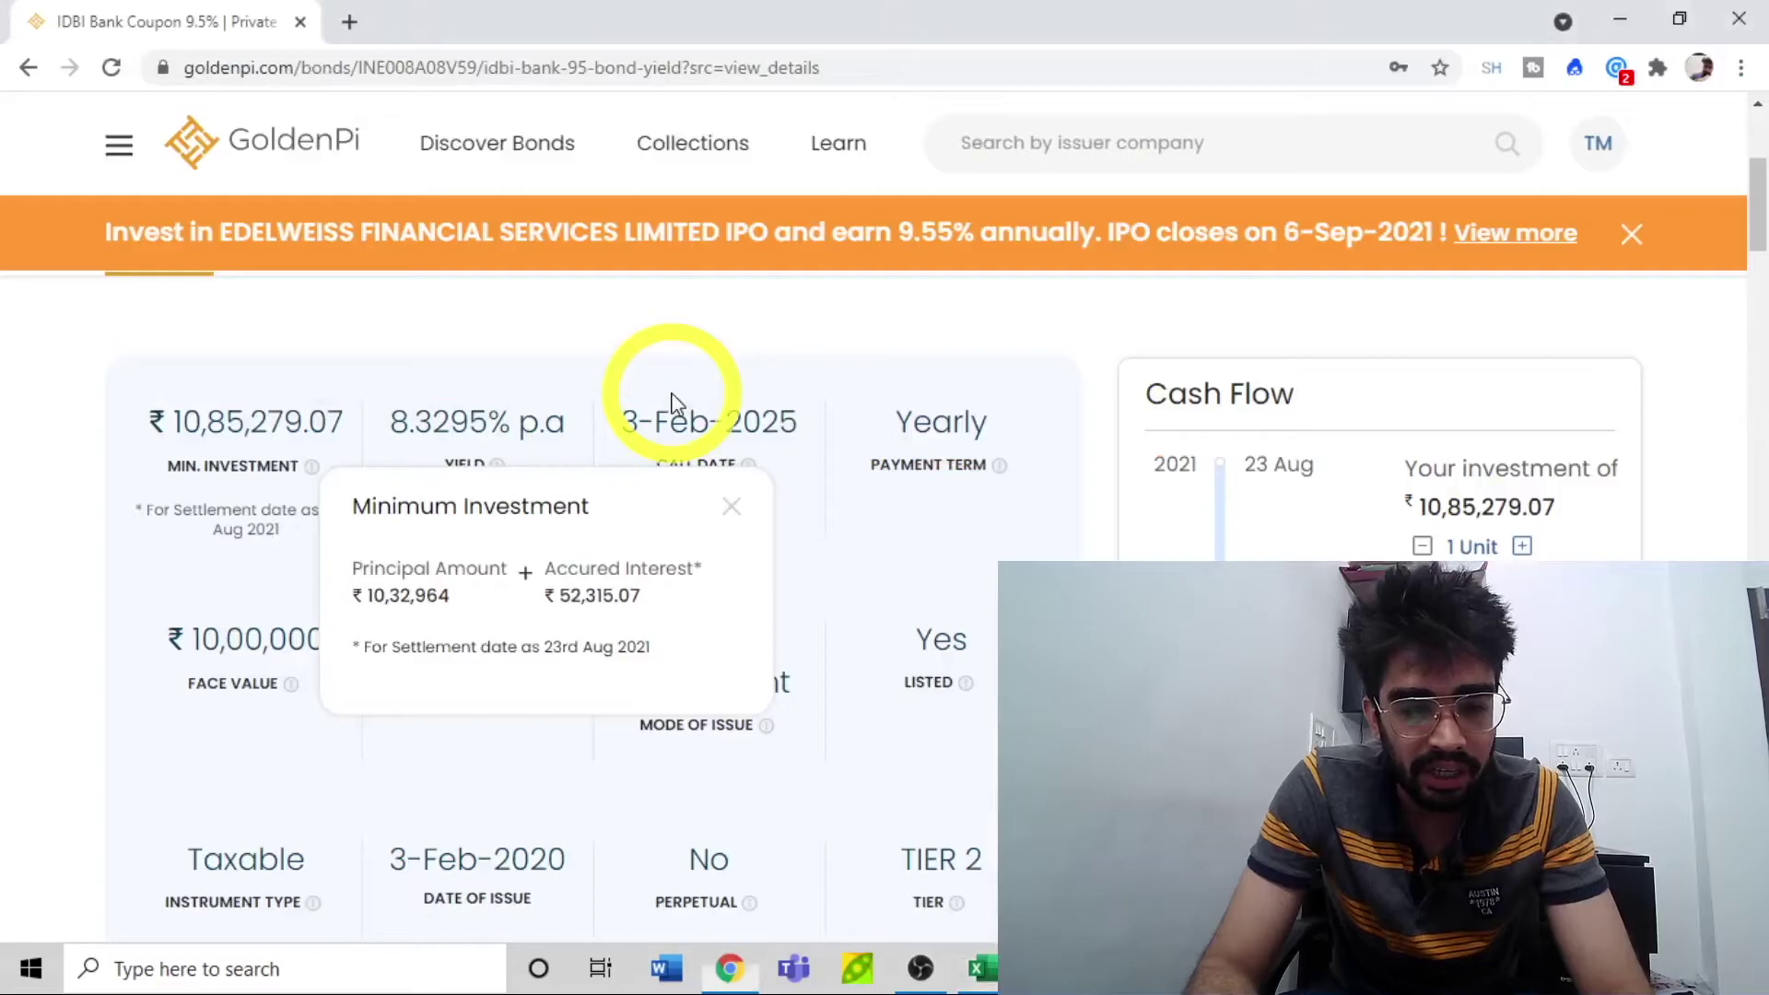
{"action": "key", "text": "alt+Tab"}
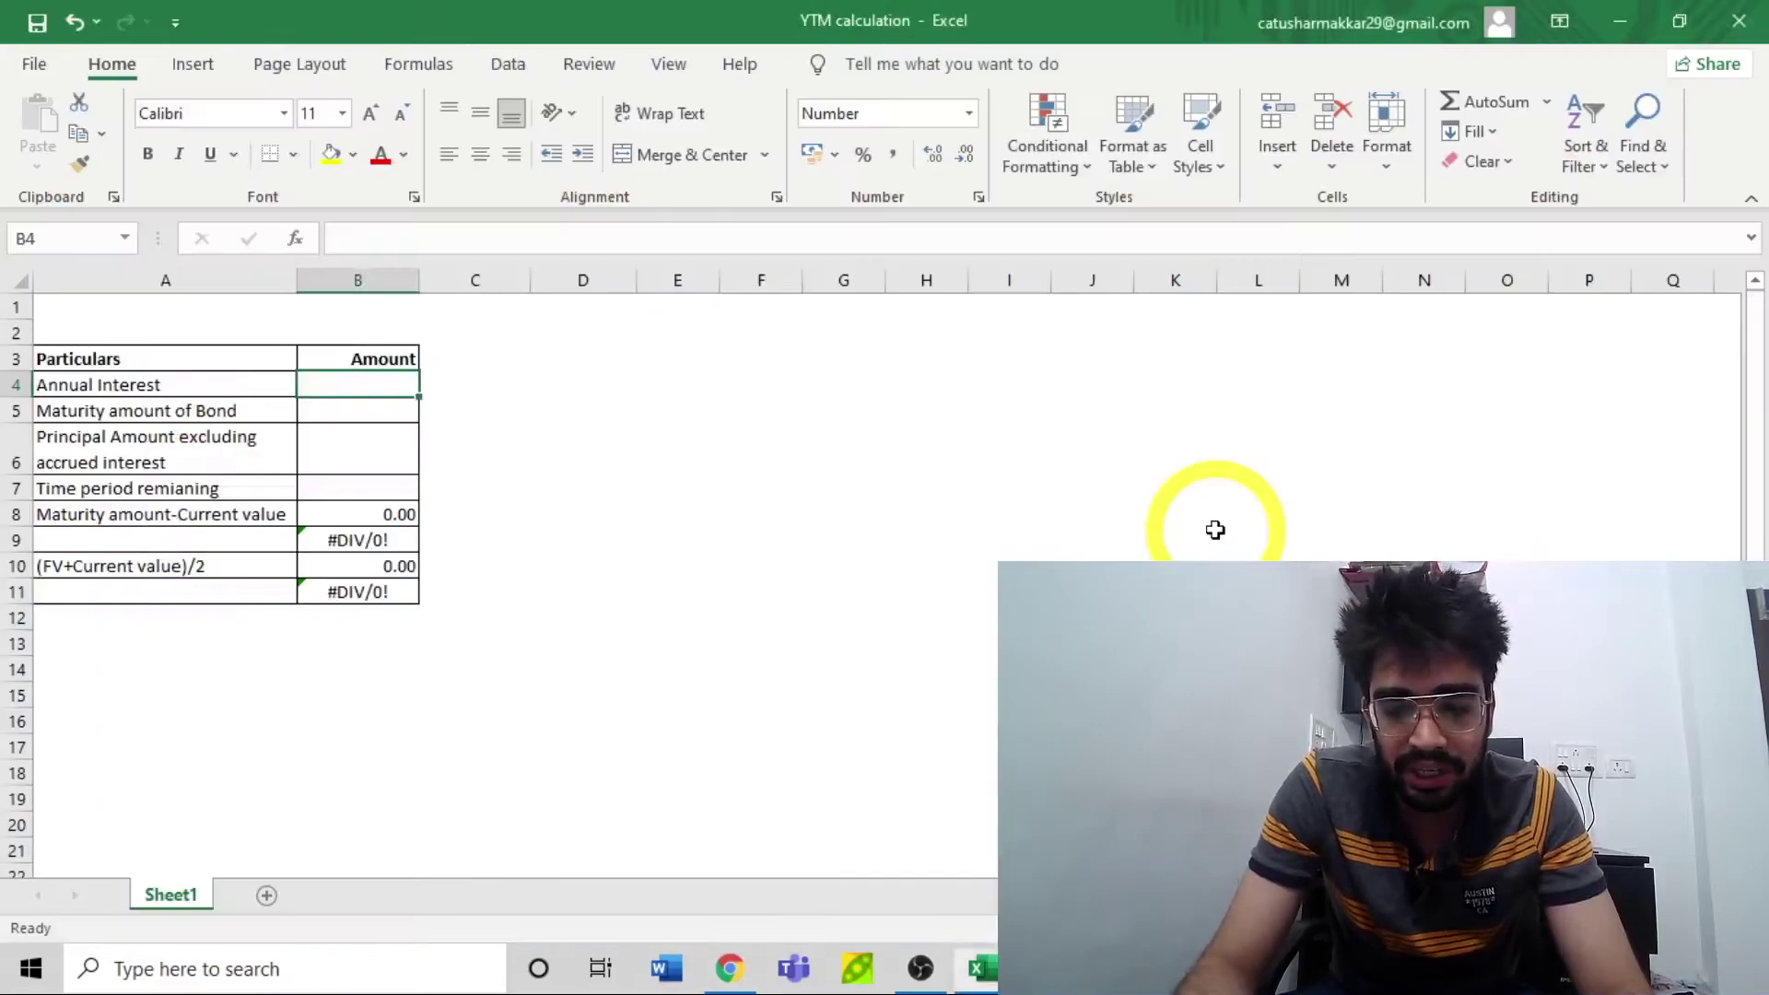
{"action": "type", "text": "95000"}
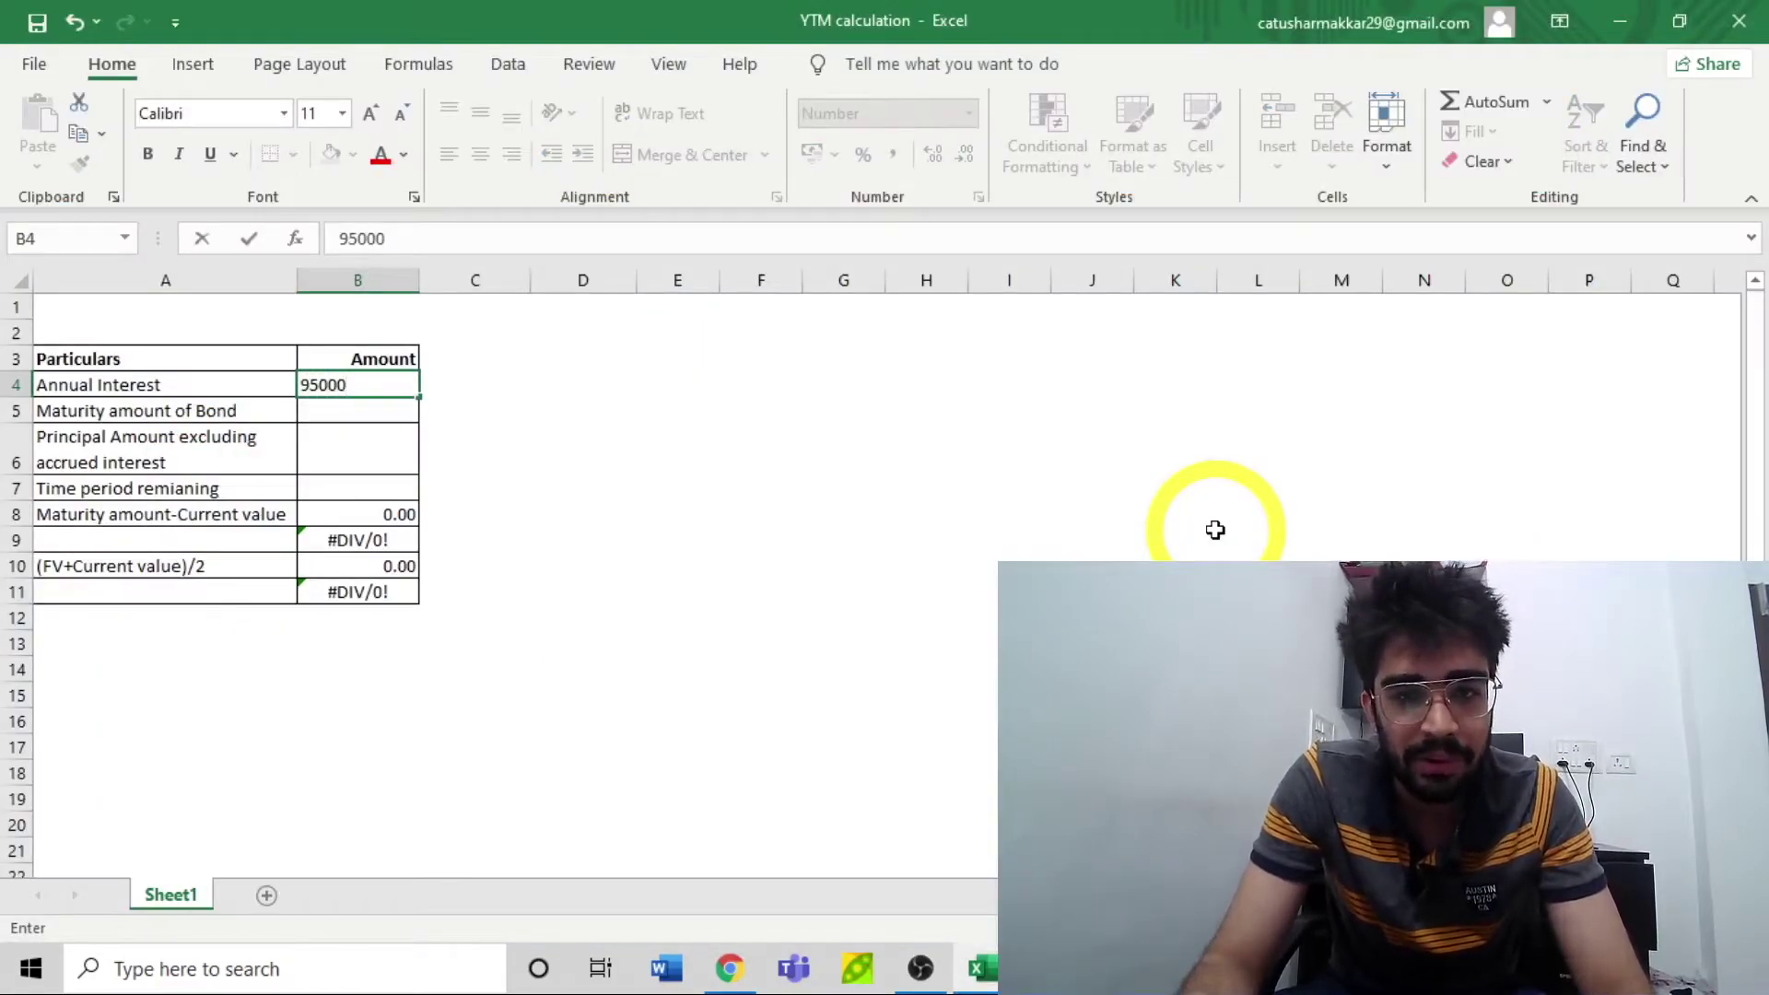
{"action": "key", "text": "Return"}
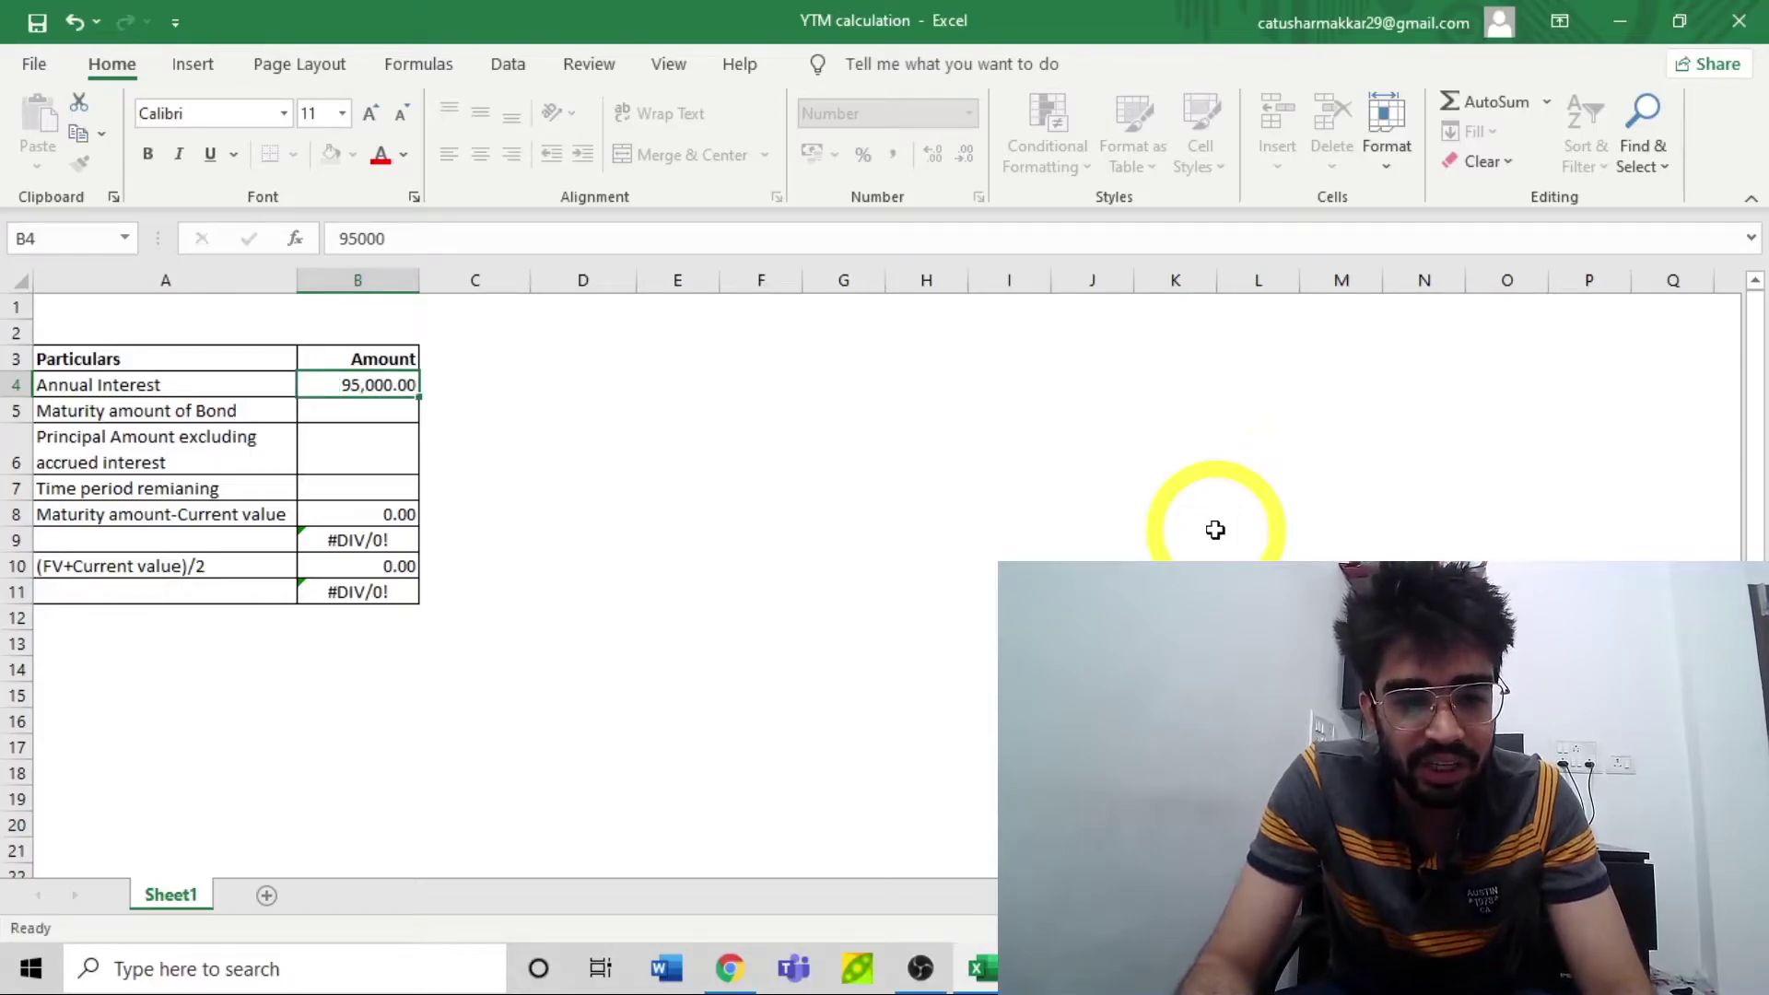
Step: Consult the GoldenPi bond page and enter 1000000 as the maturity amount of the bond in B5 of the Excel sheet
{"action": "key", "text": "Left"}
{"action": "key", "text": "Up"}
{"action": "key", "text": "Right"}
{"action": "key", "text": "shift+space"}
{"action": "key", "text": "Down"}
{"action": "key", "text": "Left"}
{"action": "key", "text": "shift+space"}
{"action": "key", "text": "Right"}
{"action": "key", "text": "alt+Tab"}
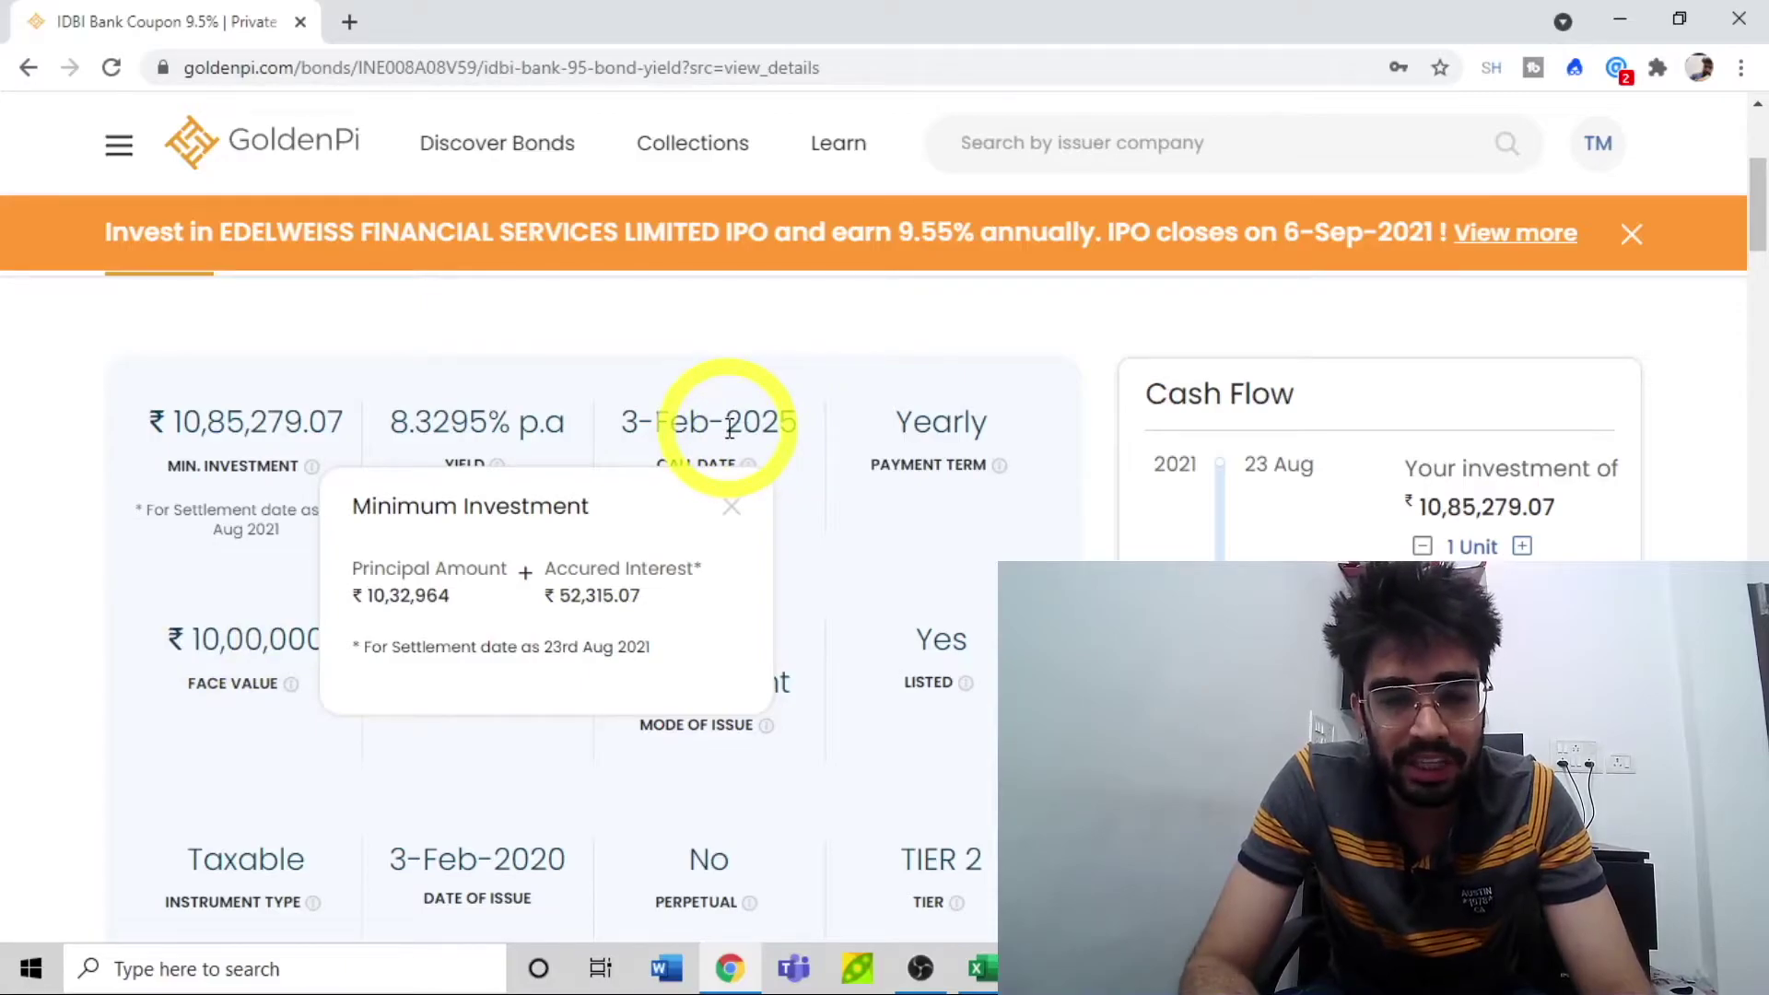
{"action": "key", "text": "alt+Tab"}
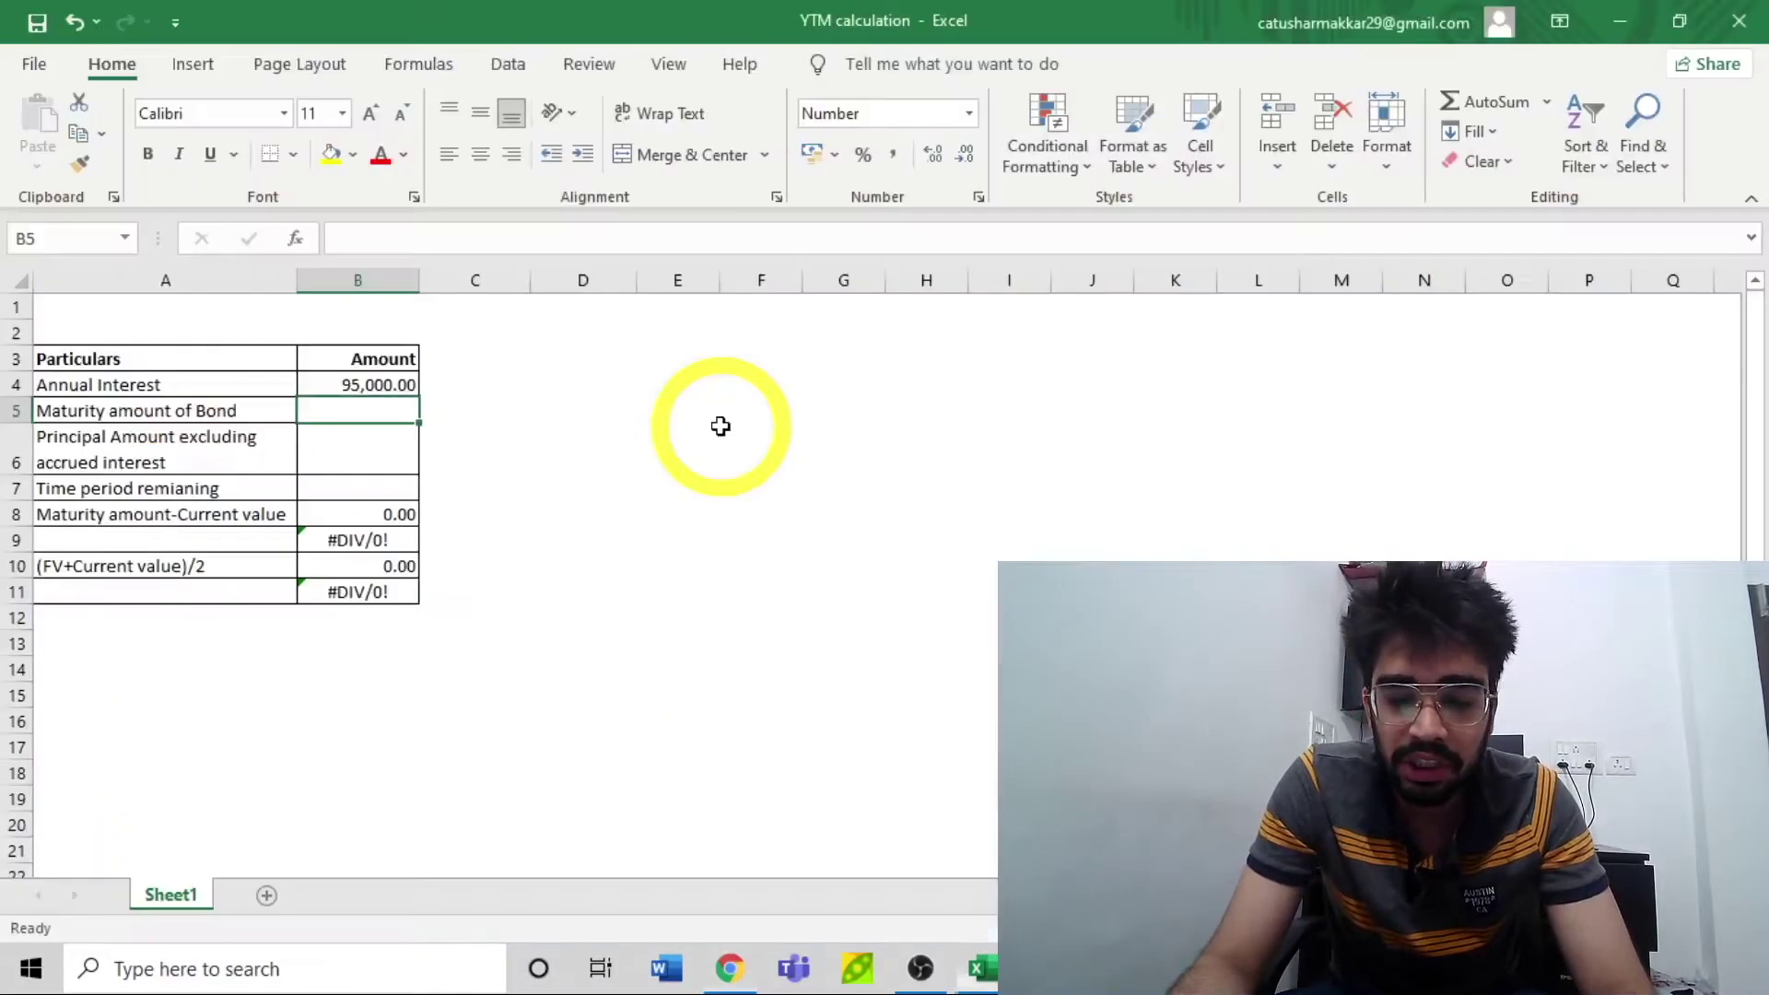
{"action": "type", "text": "1000000"}
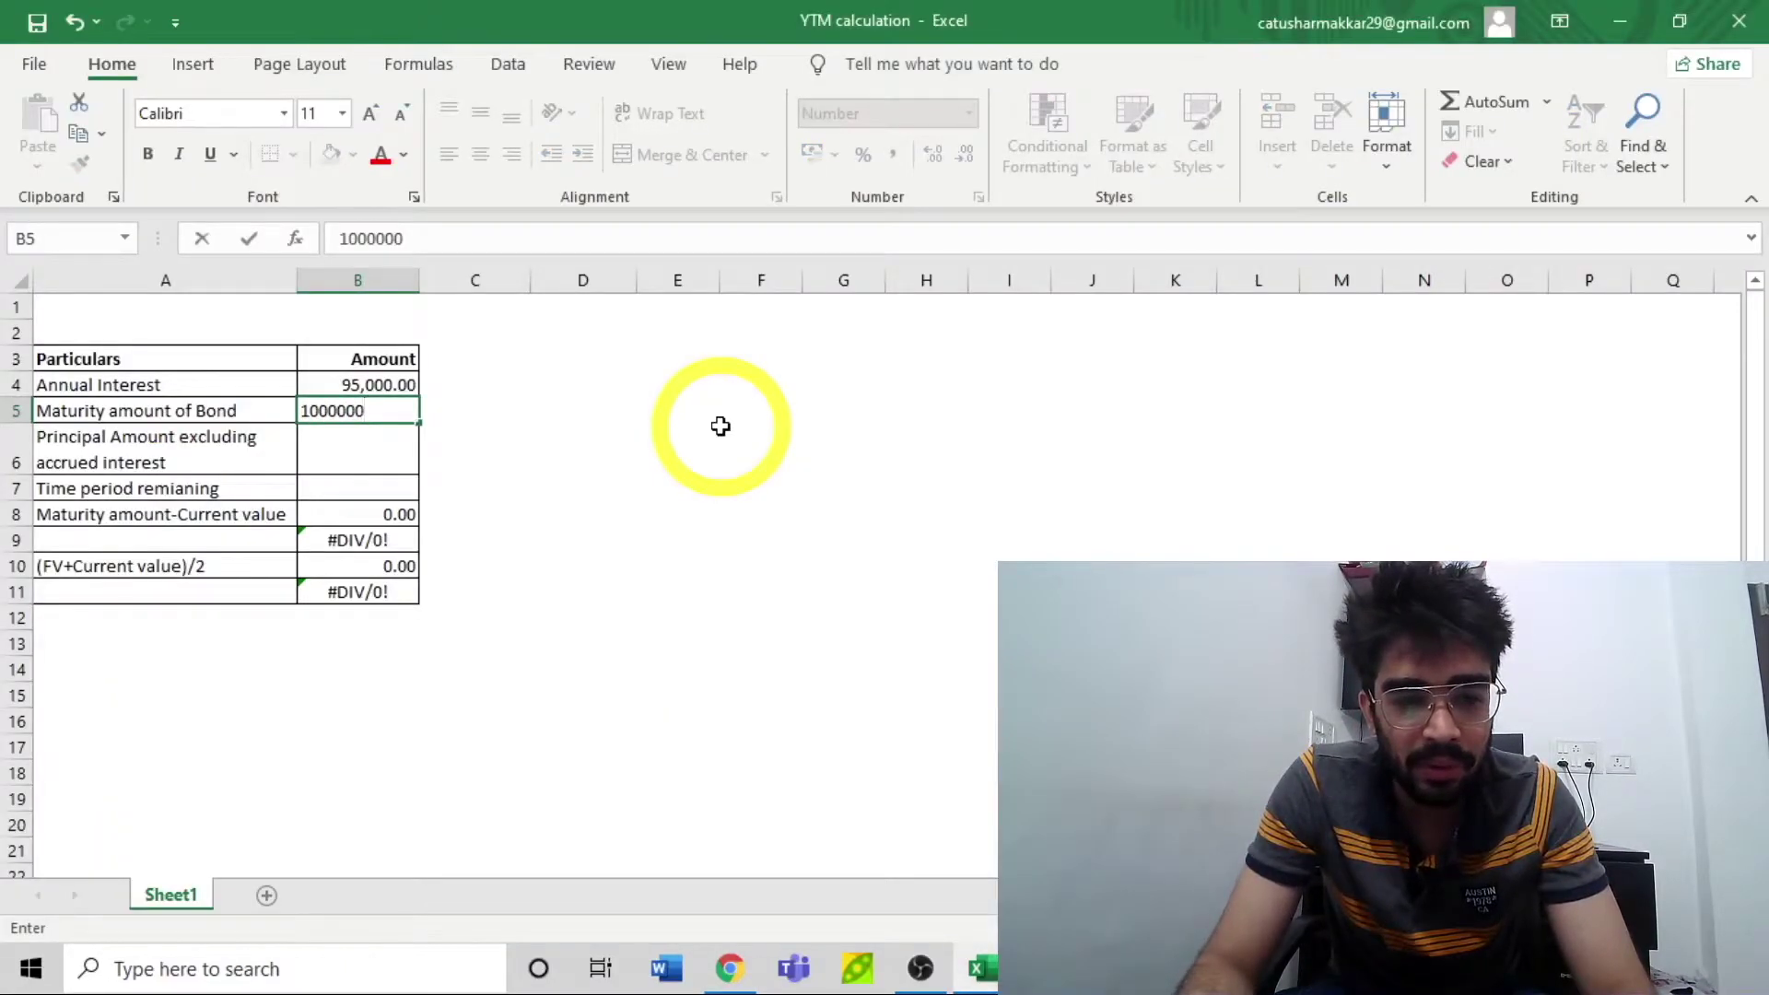
{"action": "key", "text": "Return"}
Step: Look up the principal amount on the GoldenPi page and enter 1032964 in B6 as the principal excluding accrued interest
{"action": "key", "text": "Left"}
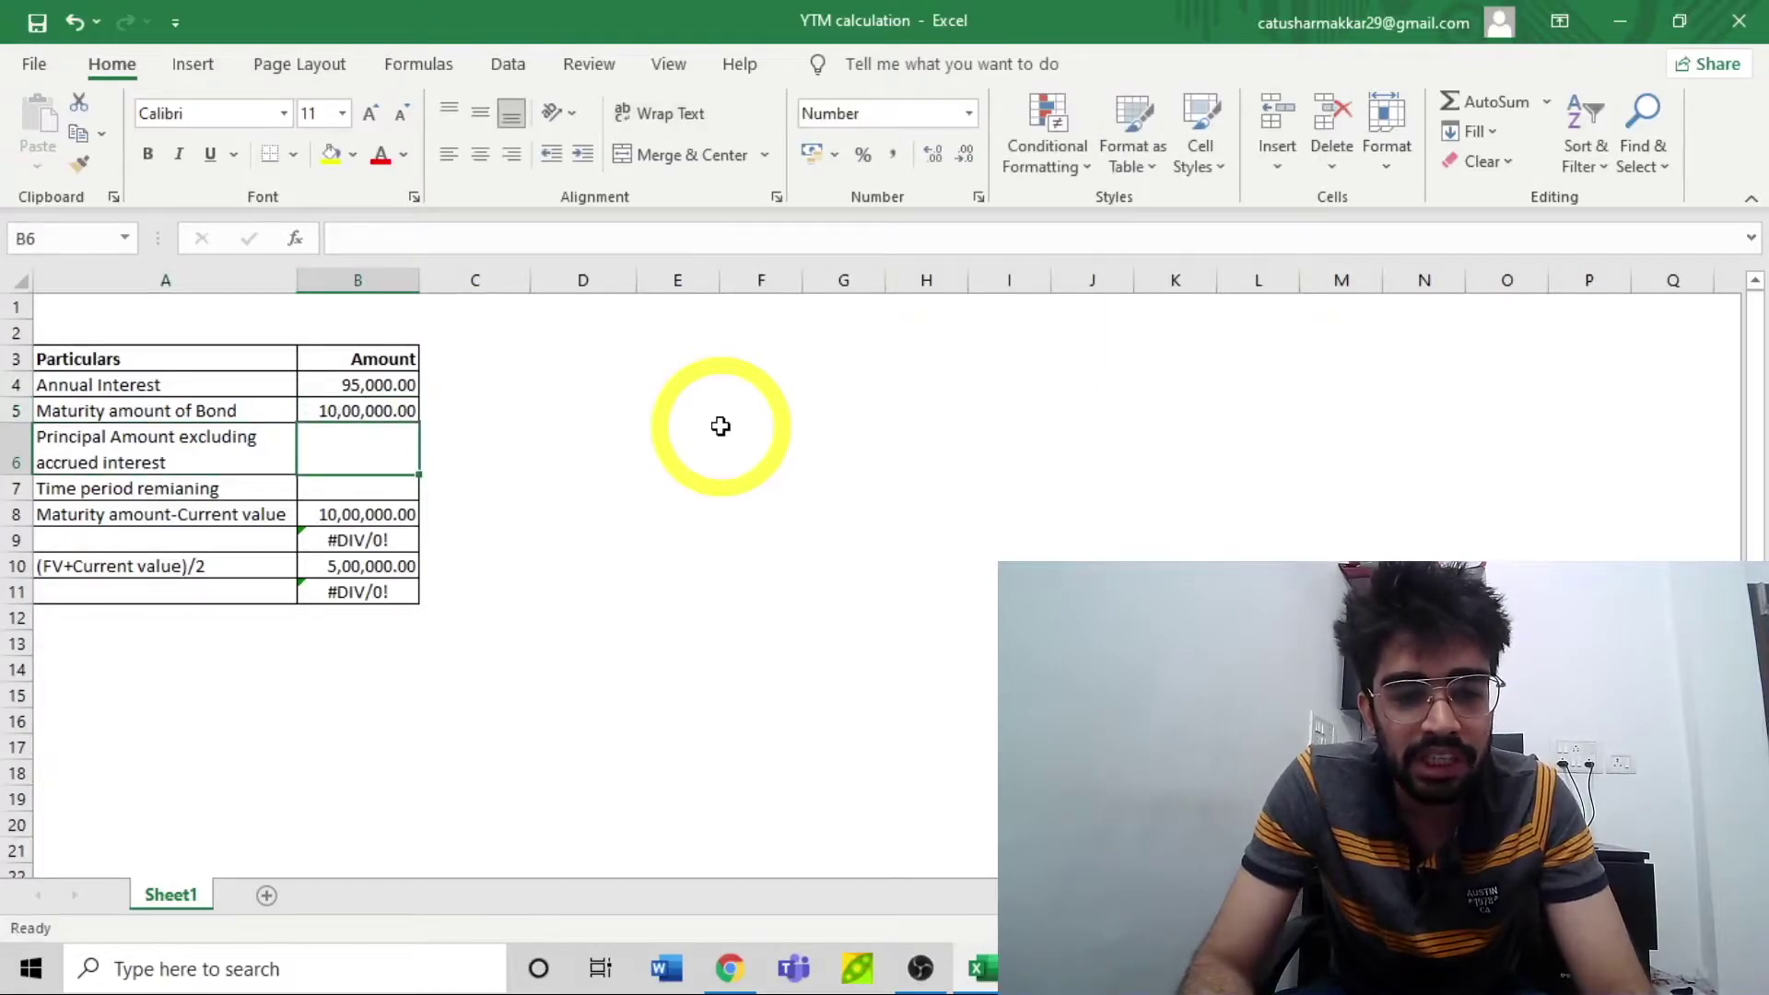
{"action": "key", "text": "alt+Tab"}
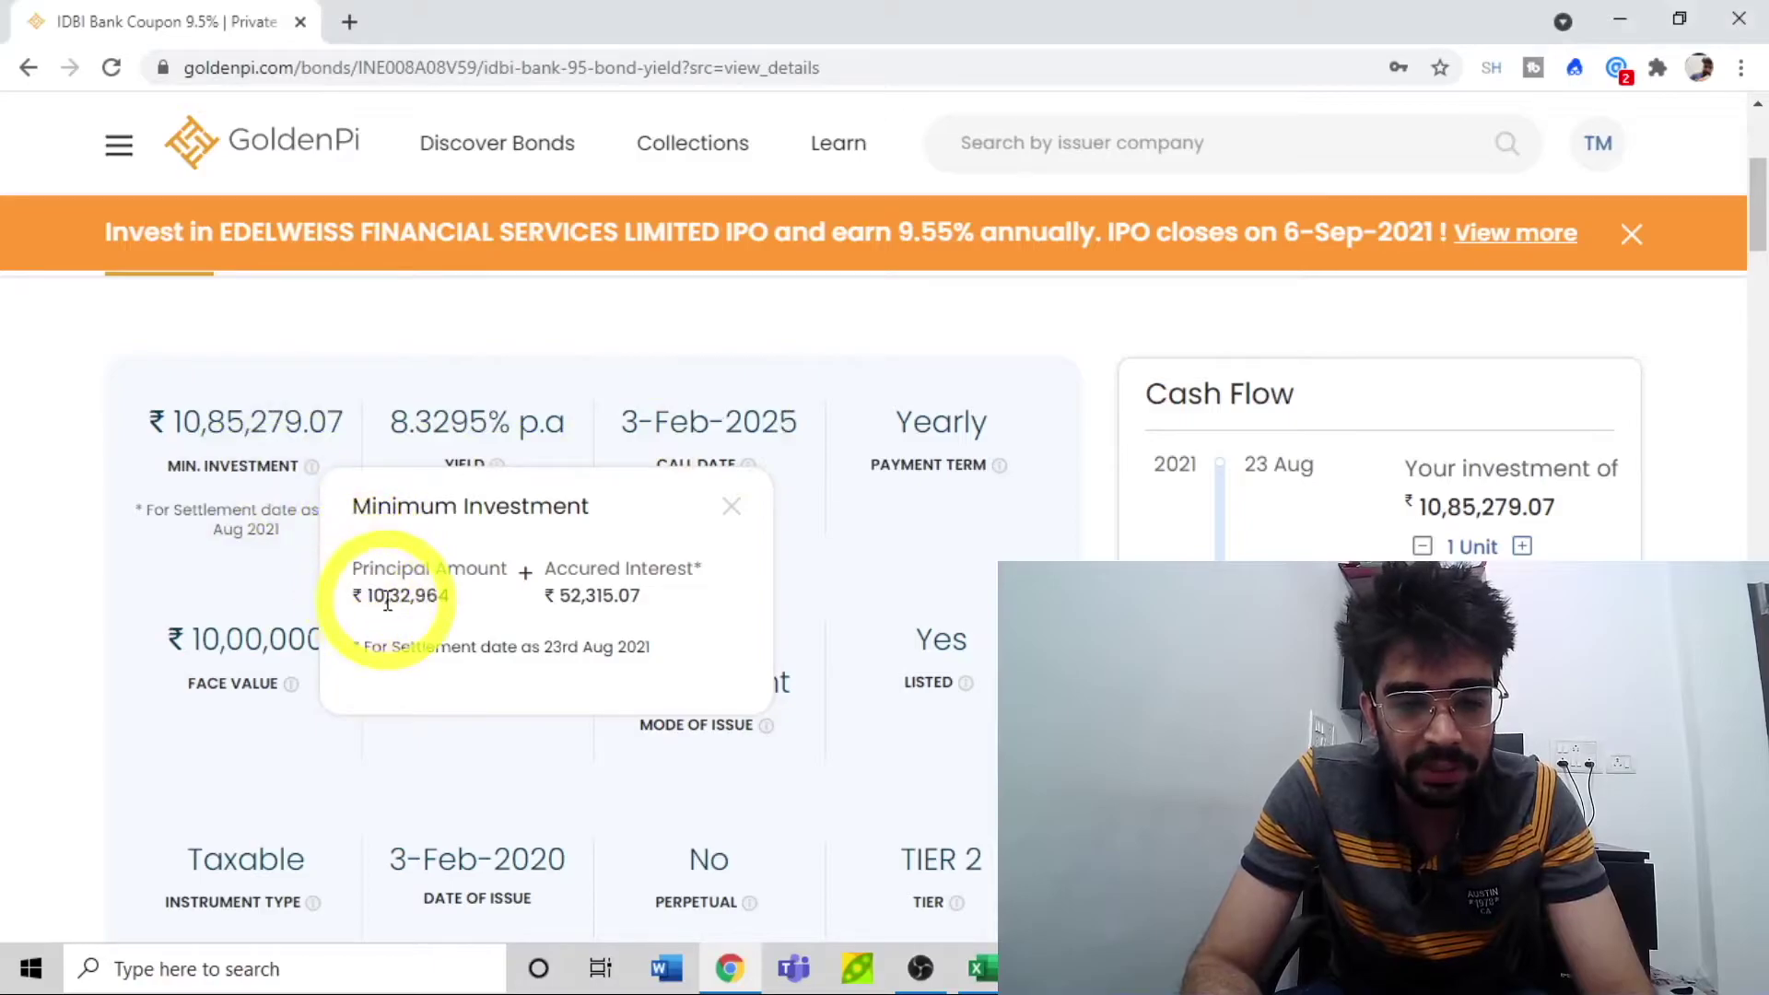
{"action": "key", "text": "alt+Tab"}
{"action": "type", "text": "1"}
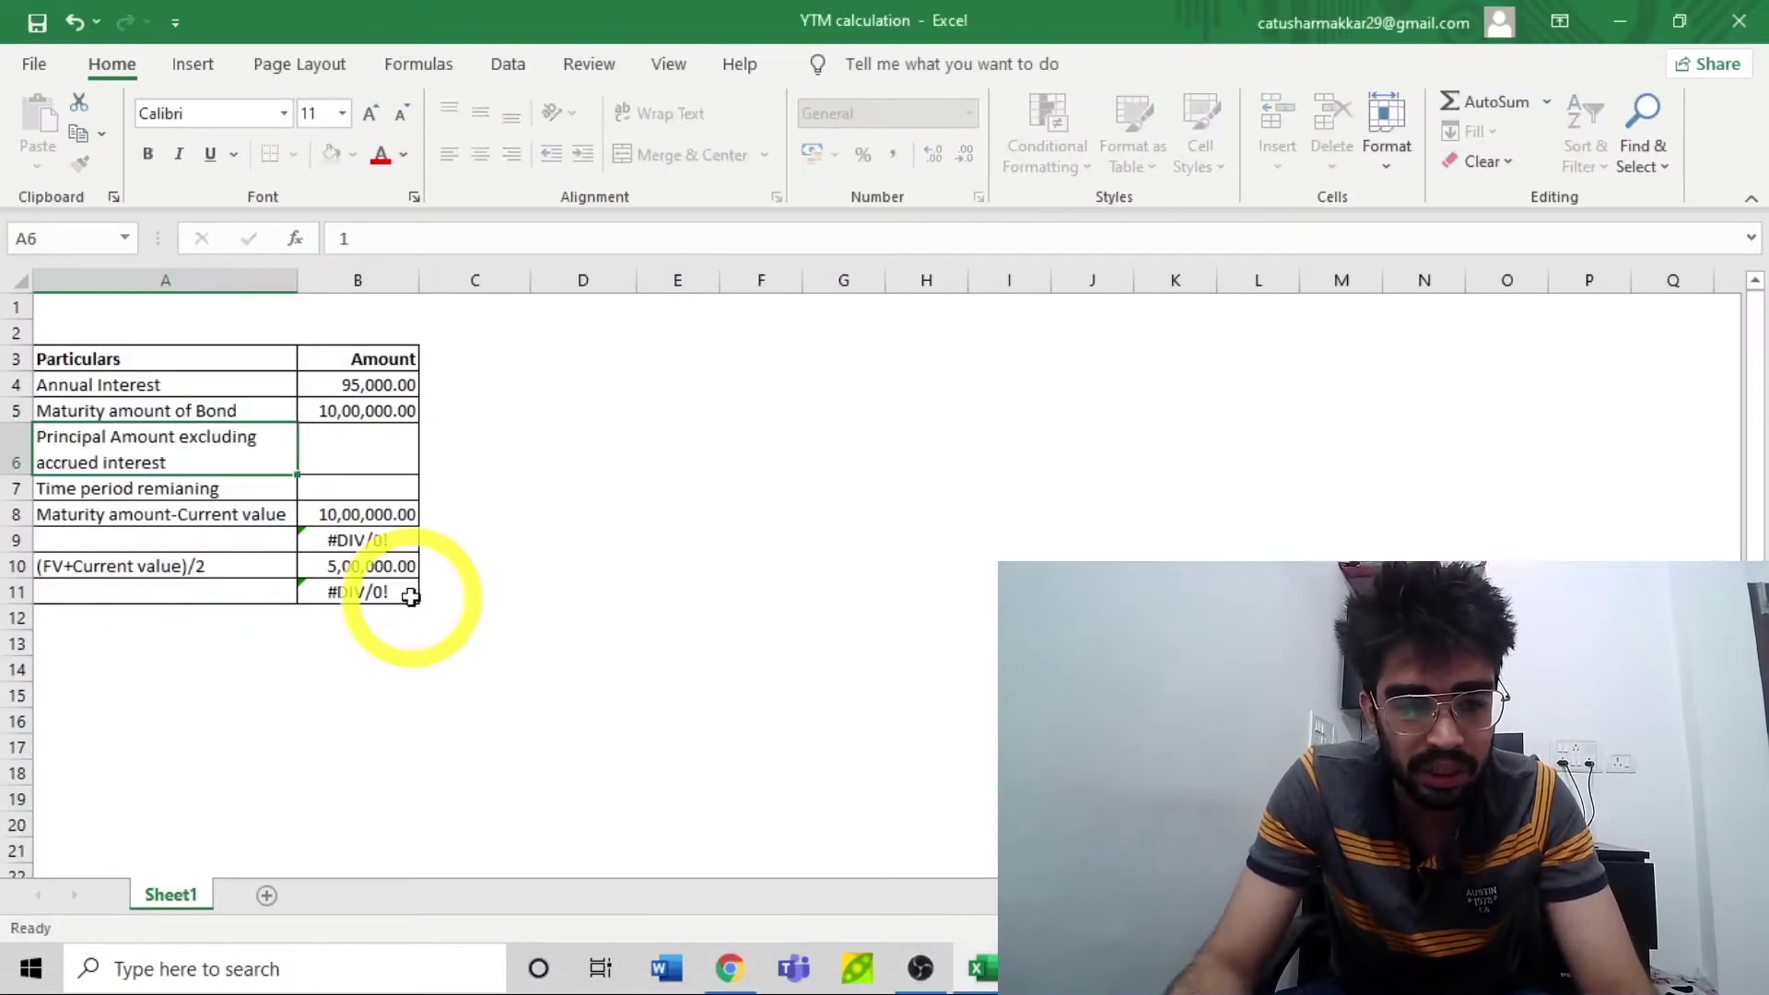
{"action": "key", "text": "Escape"}
{"action": "key", "text": "Right"}
{"action": "type", "text": "1"}
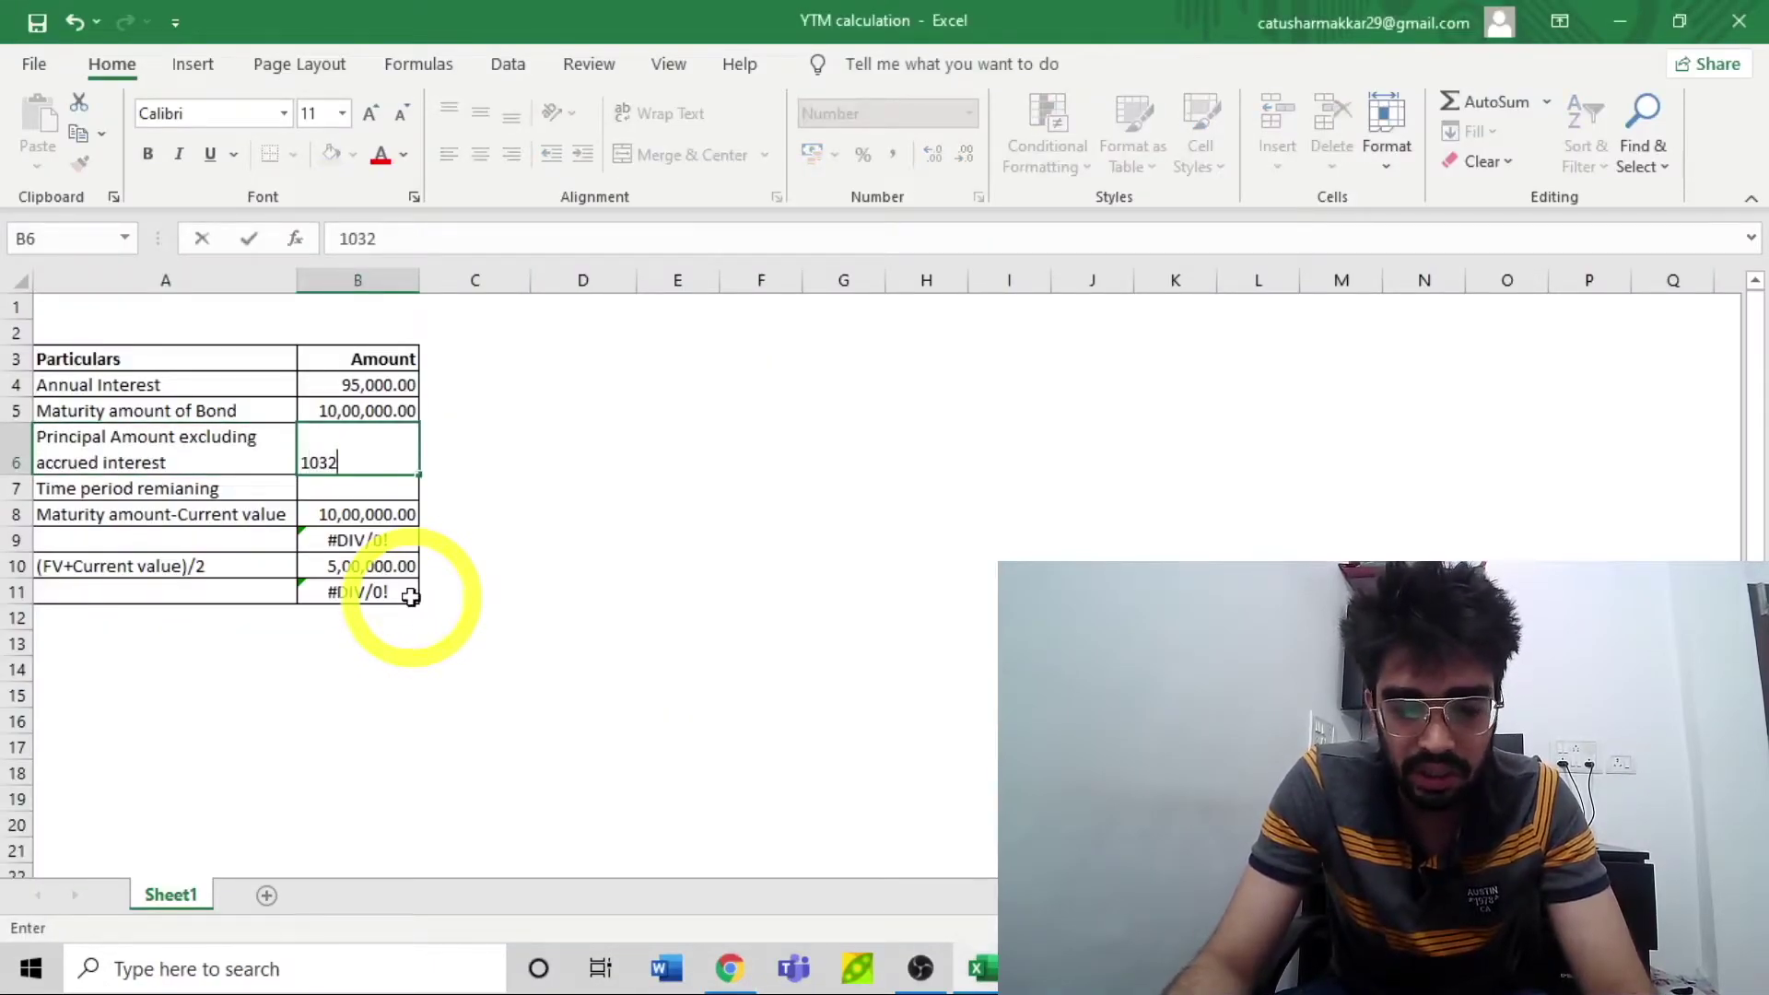
{"action": "key", "text": "Return"}
Step: Close the minimum investment breakdown on the GoldenPi page, check the time to call, and enter 3.5 as the remaining time period in B7
{"action": "key", "text": "alt+Tab"}
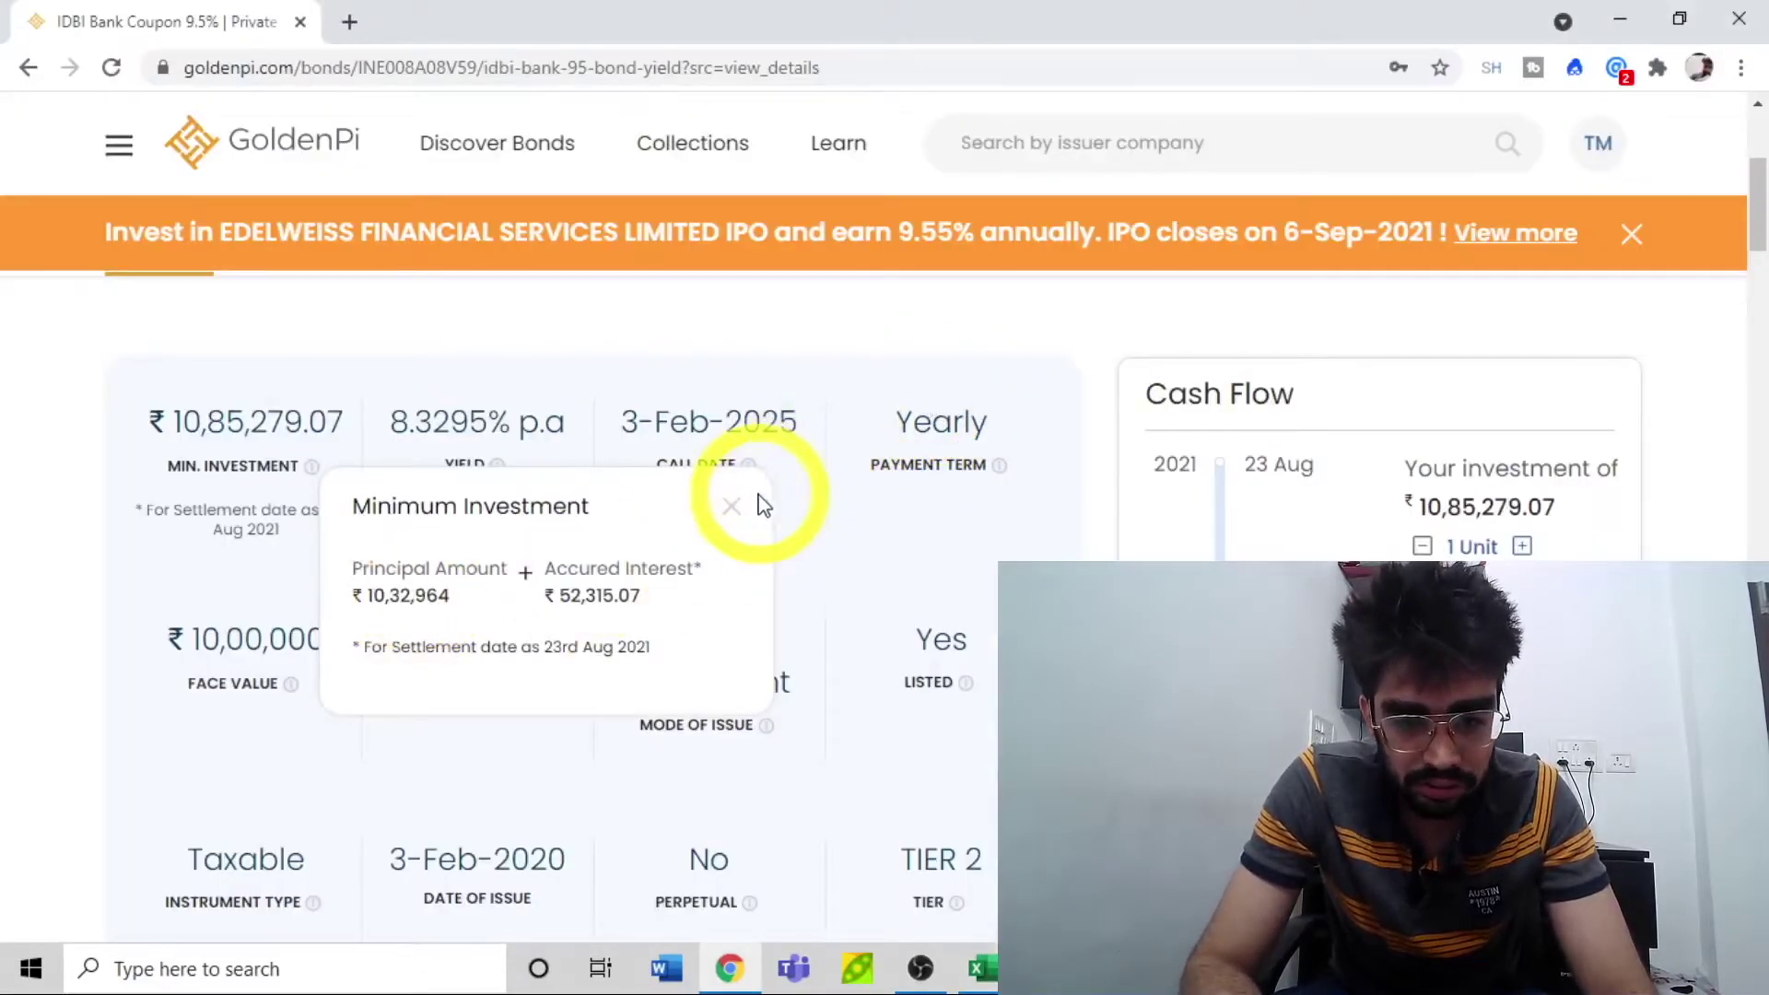
{"action": "left_click", "coordinate": [731, 510]}
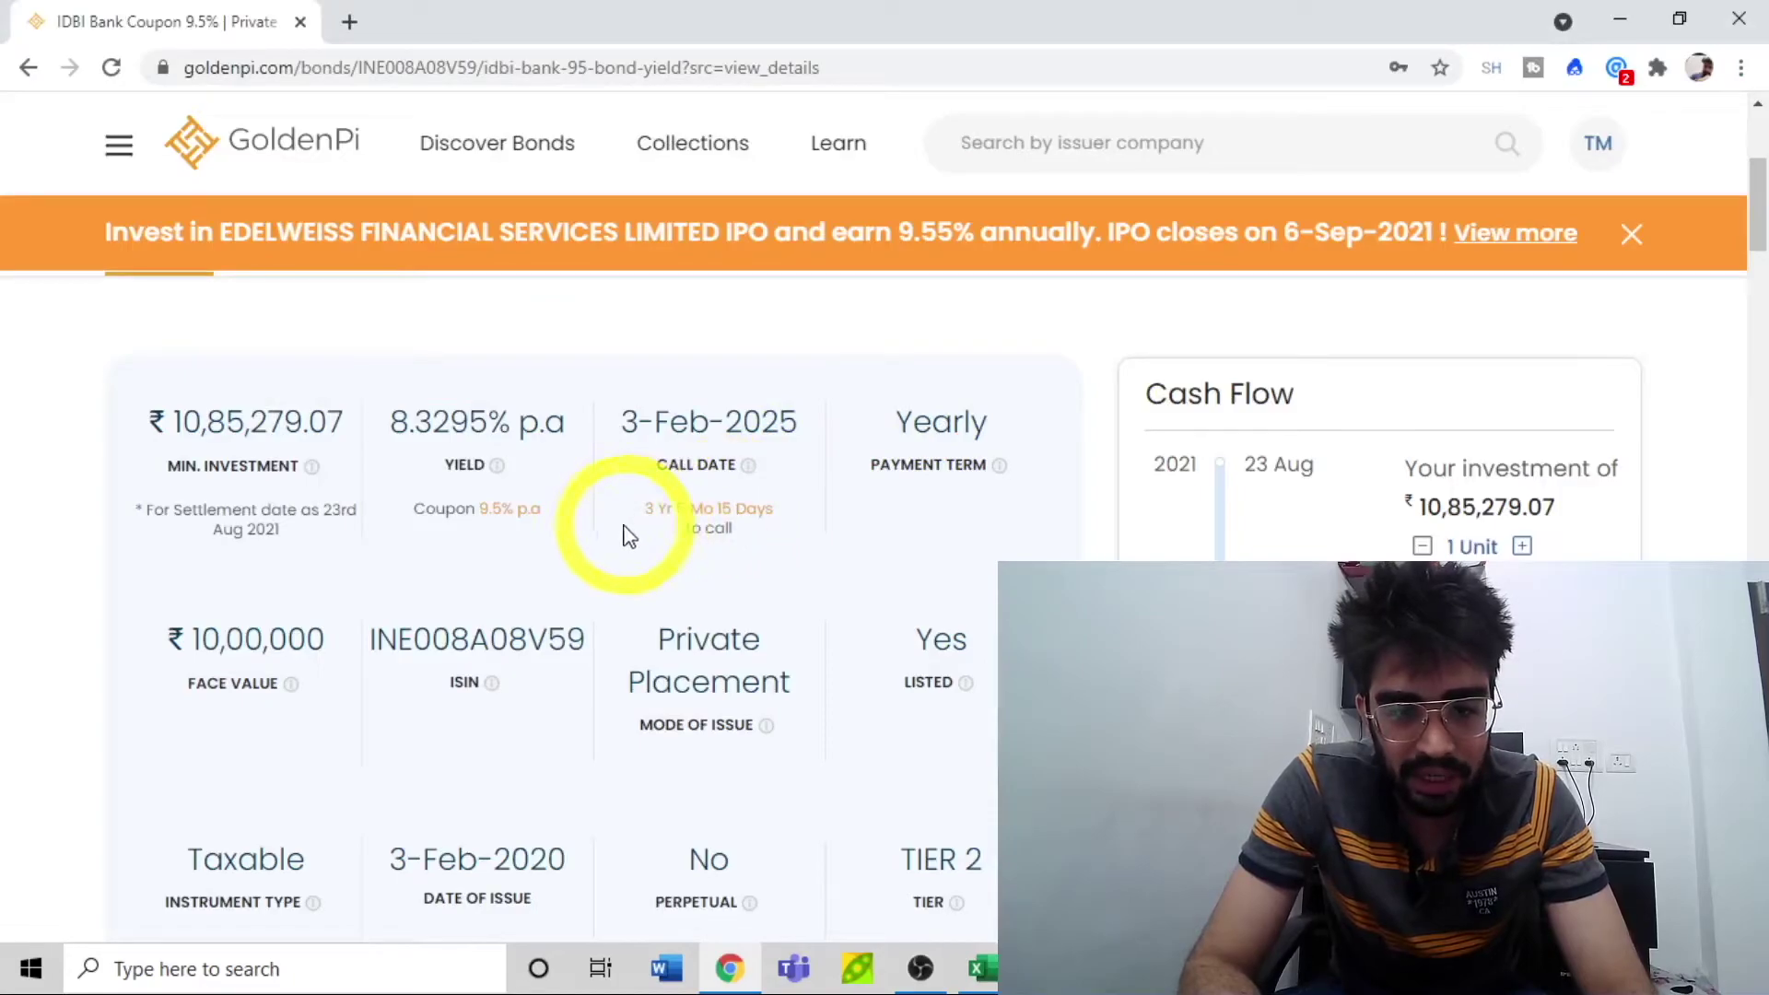
{"action": "key", "text": "alt+Tab"}
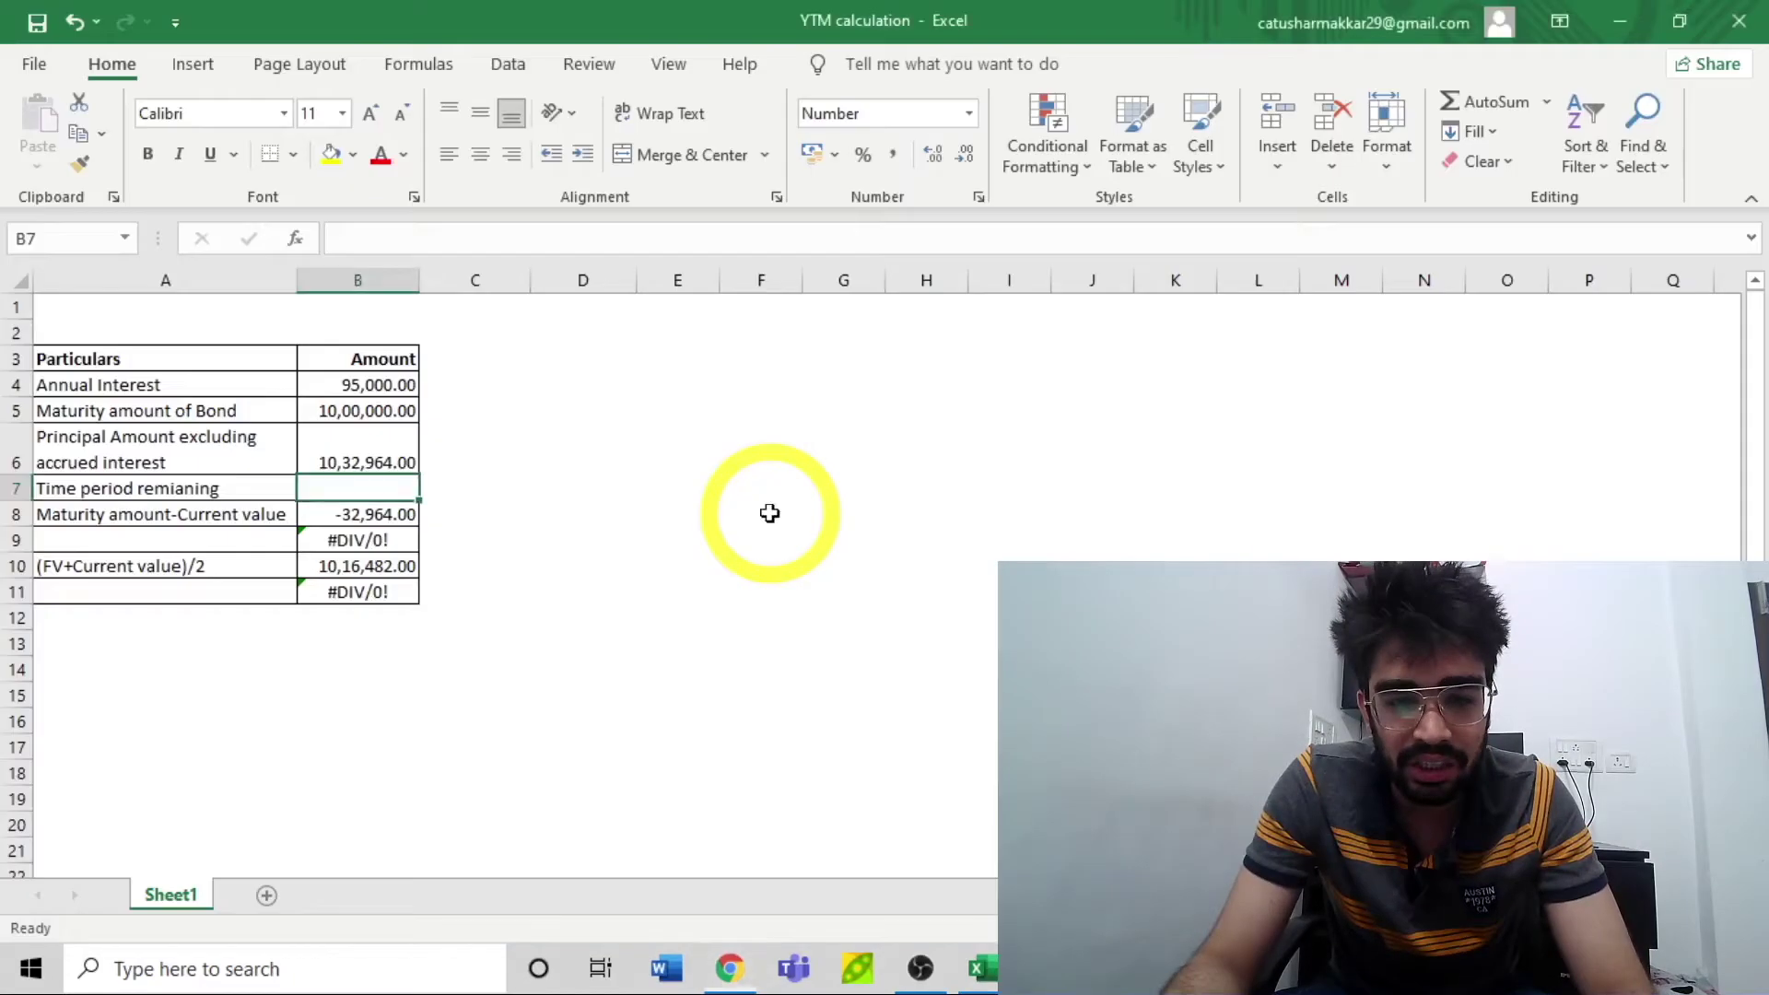
{"action": "type", "text": "3."}
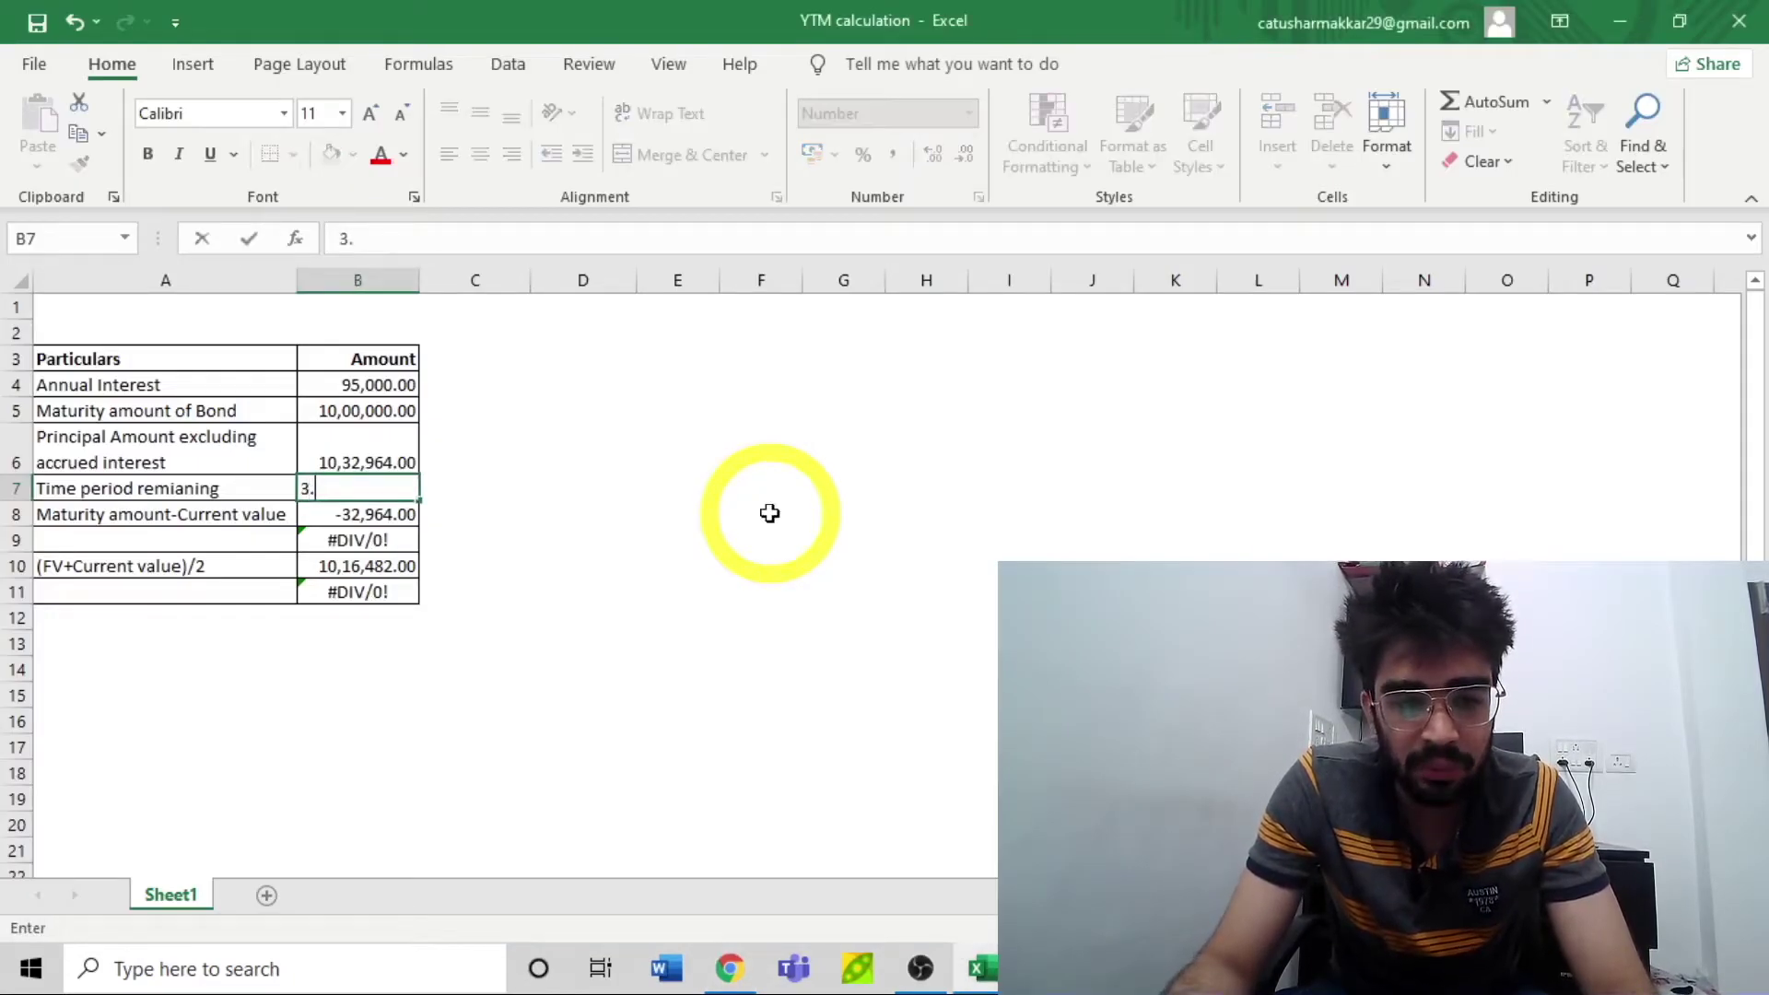
{"action": "type", "text": "5"}
{"action": "key", "text": "Return"}
Step: Review the maturity amount minus current value row in the sheet and compare it with the bond details on the GoldenPi page
{"action": "key", "text": "Left"}
{"action": "key", "text": "Right"}
{"action": "key", "text": "F2"}
{"action": "key", "text": "Escape"}
{"action": "key", "text": "Left"}
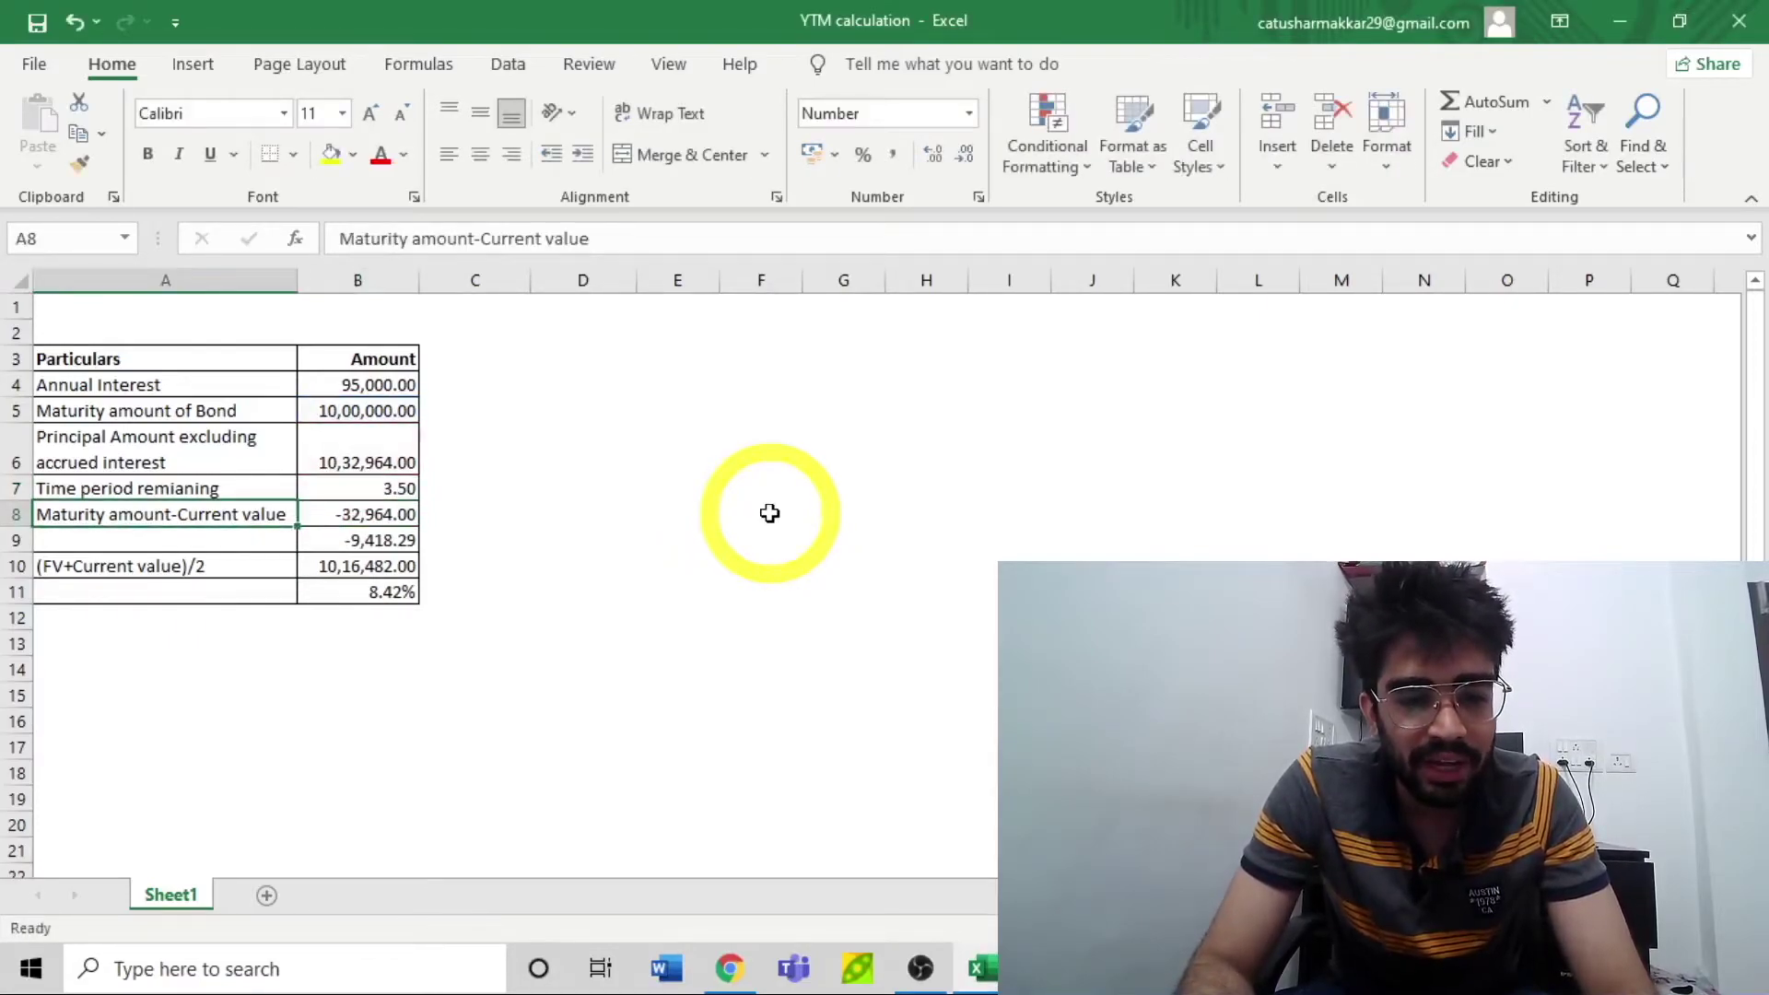
{"action": "key", "text": "Right"}
{"action": "key", "text": "Right"}
{"action": "key", "text": "Left"}
{"action": "key", "text": "Left"}
{"action": "key", "text": "Right"}
{"action": "key", "text": "alt+Tab"}
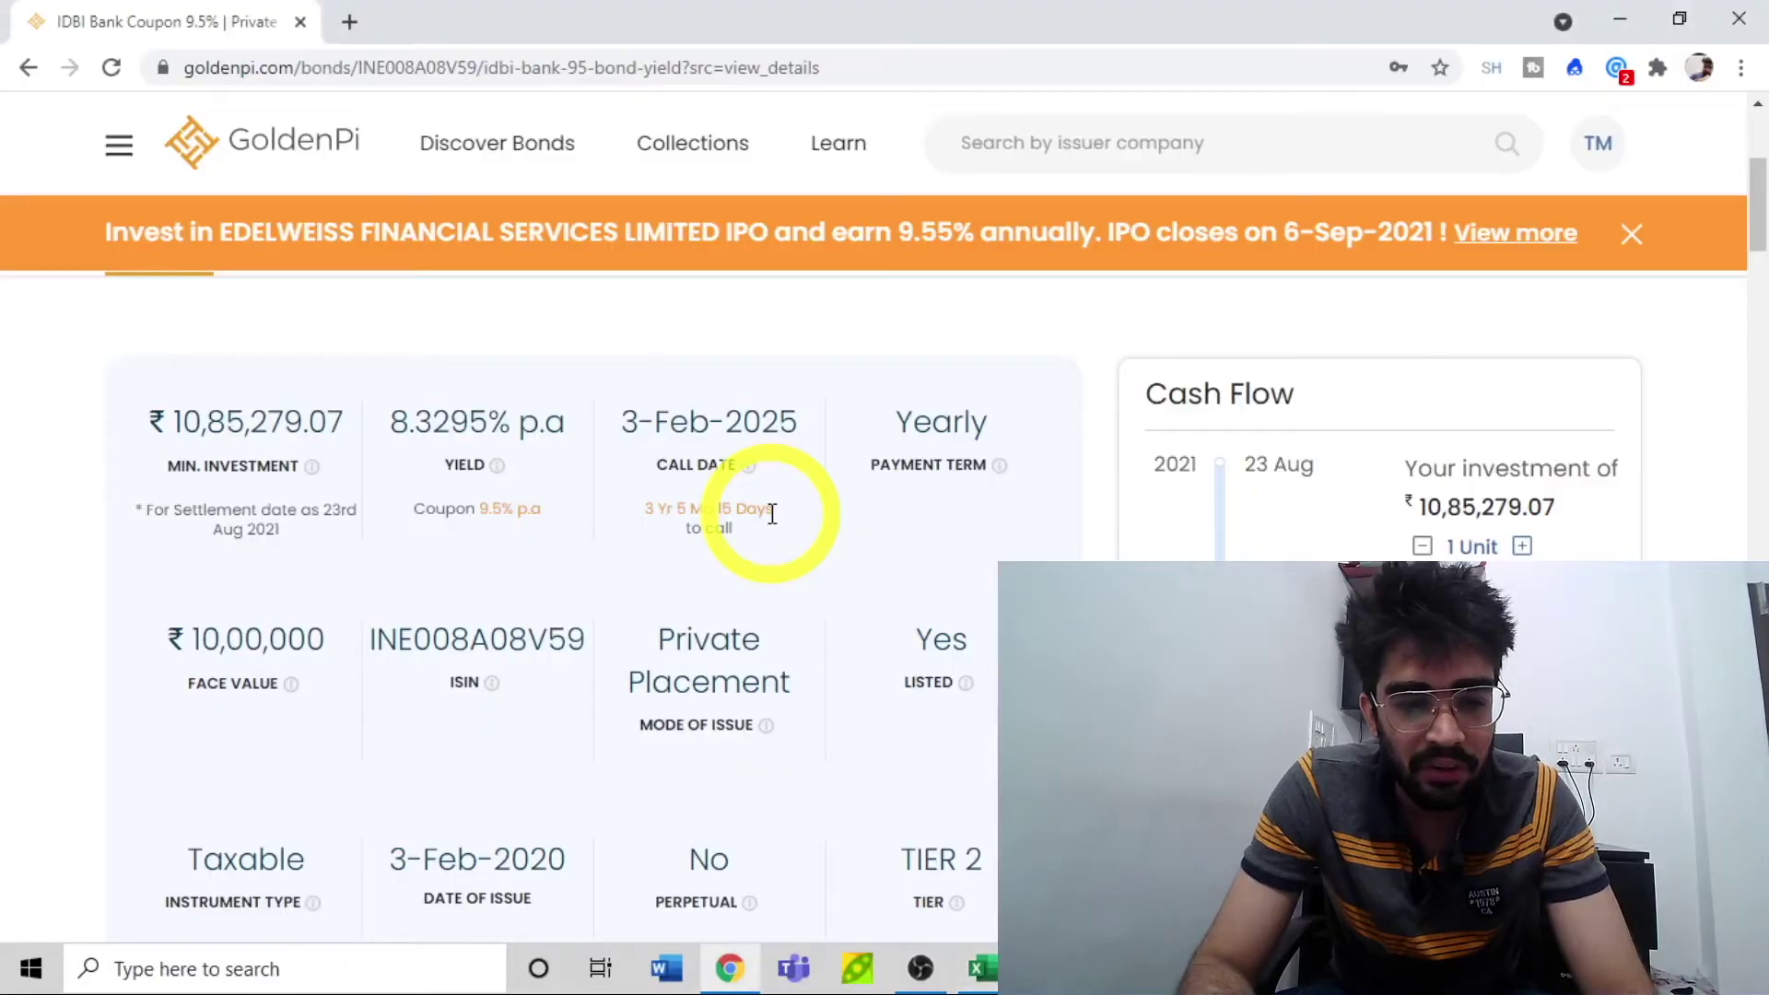
{"action": "key", "text": "alt+Tab"}
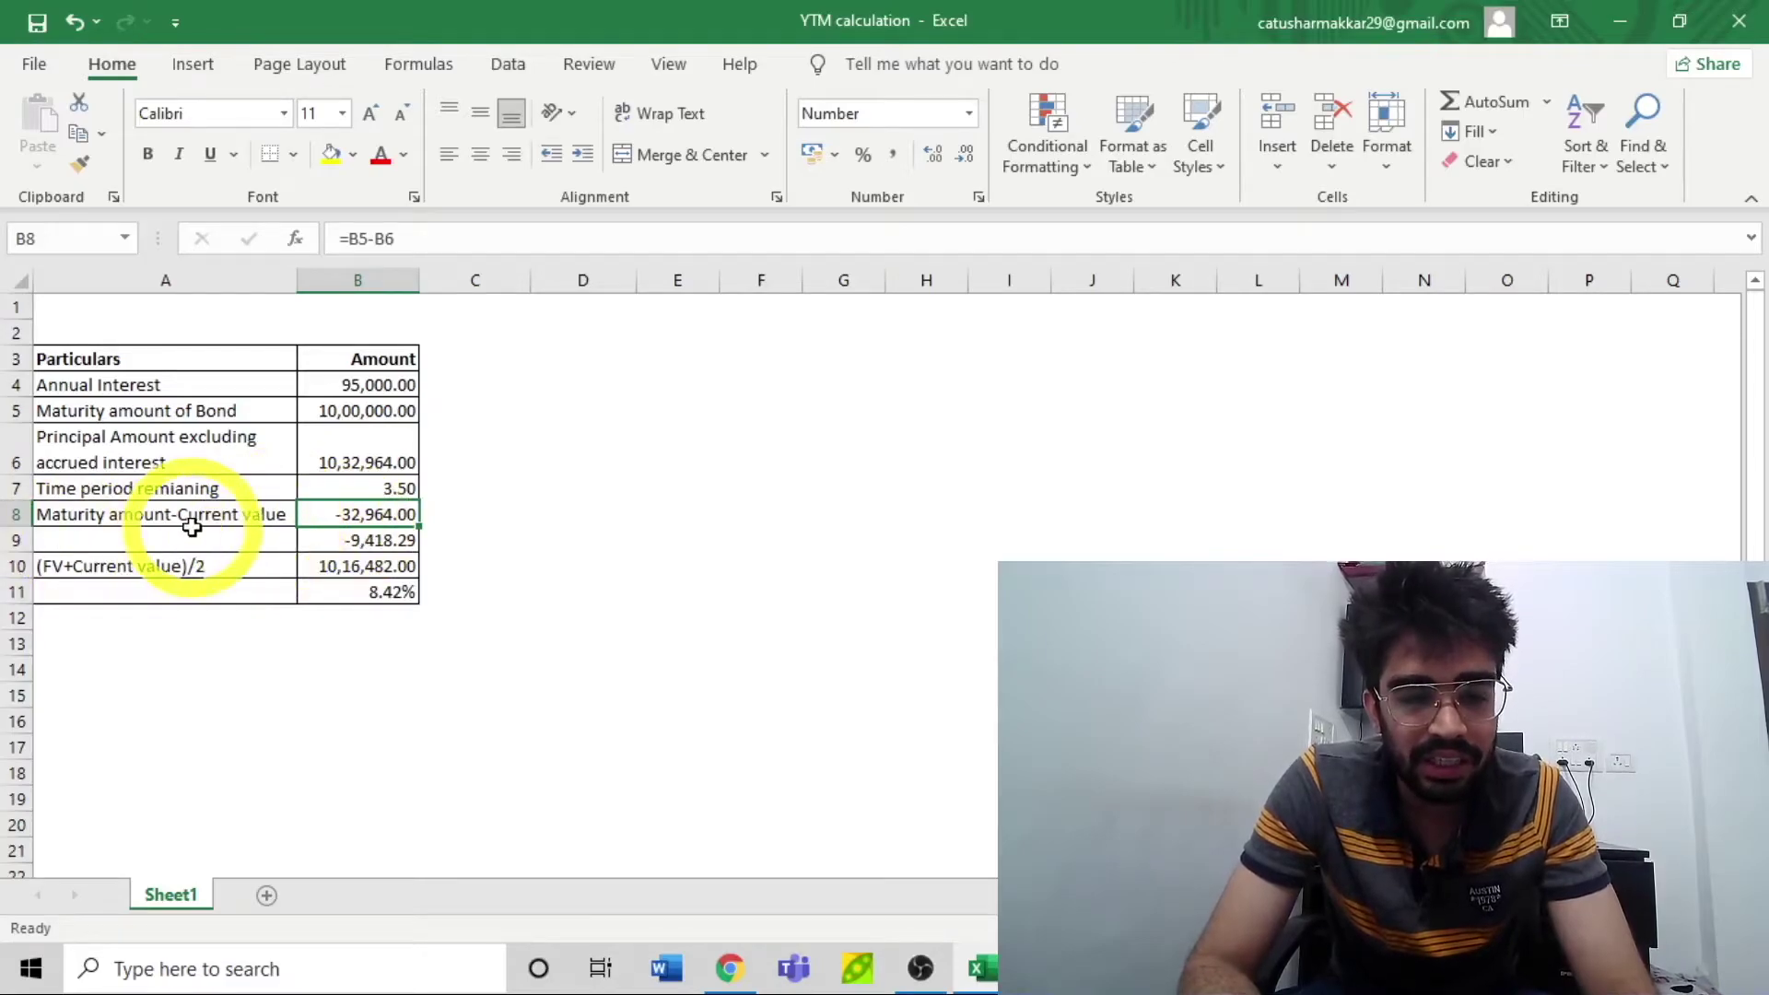
Step: Examine the value difference formula in B8 and the formula in B9 that divides it by the remaining time period
{"action": "key", "text": "F2"}
{"action": "key", "text": "Escape"}
{"action": "key", "text": "Left"}
{"action": "key", "text": "Right"}
{"action": "key", "text": "F2"}
{"action": "key", "text": "Escape"}
{"action": "key", "text": "Down"}
{"action": "key", "text": "F2"}
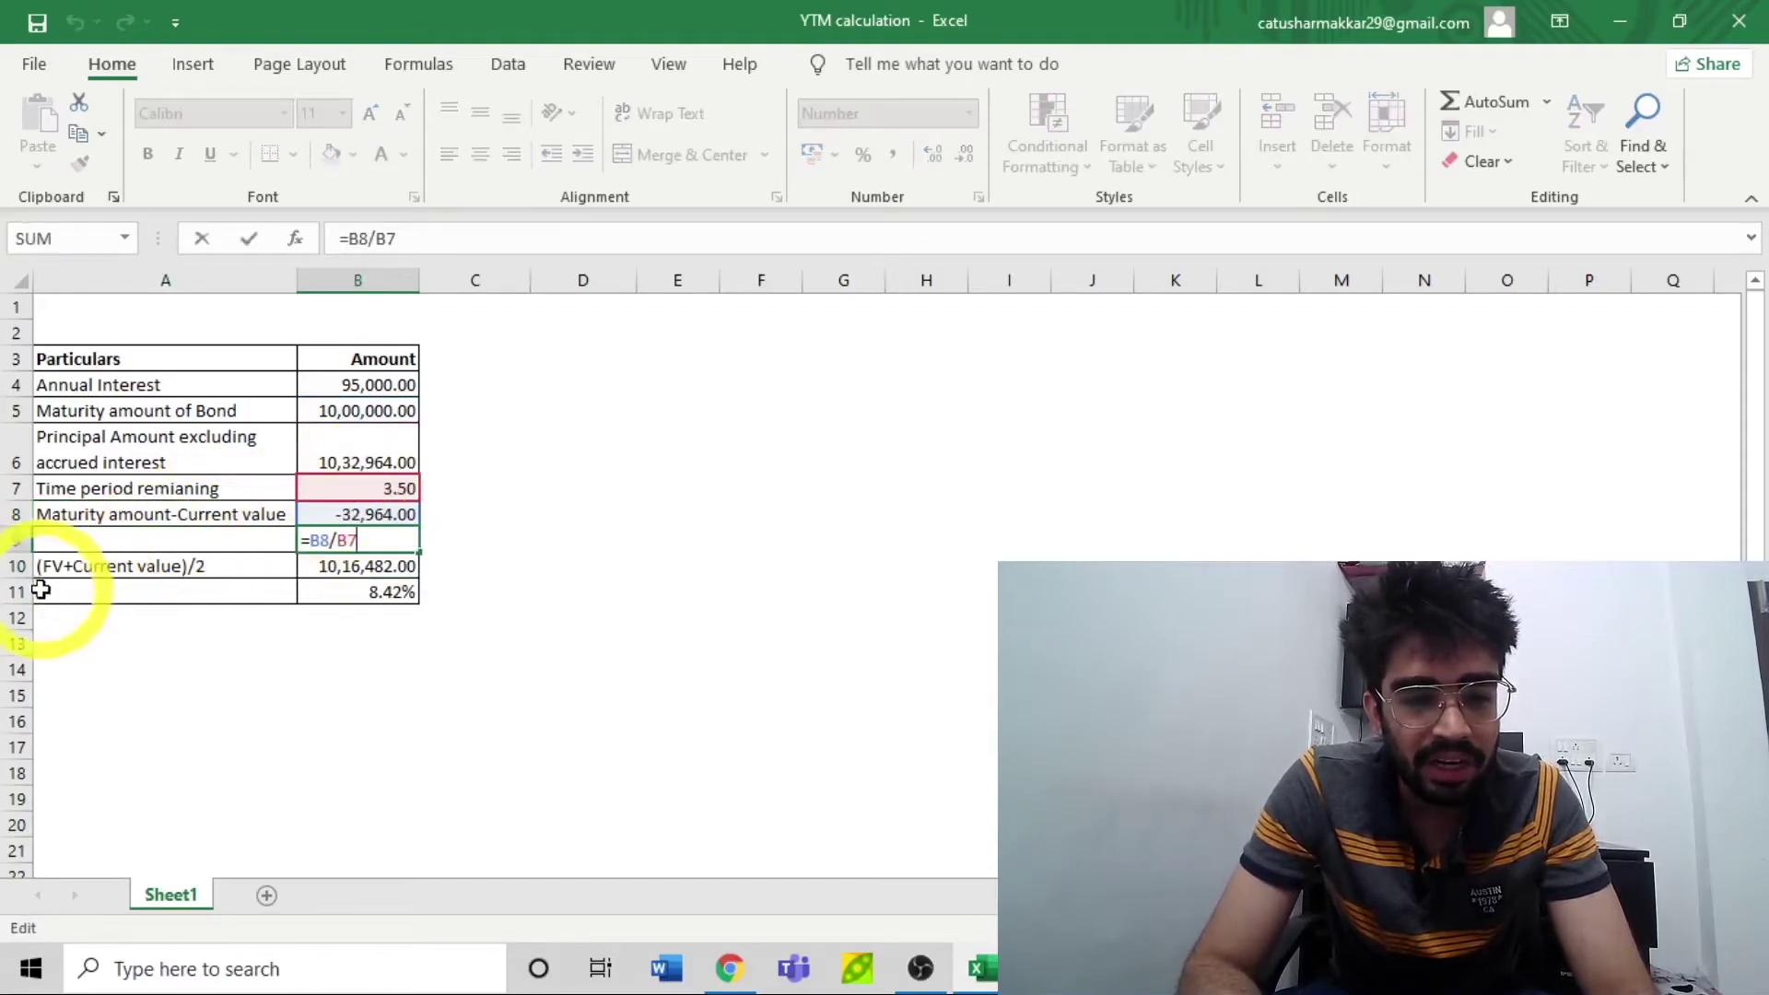
{"action": "key", "text": "shift+Return"}
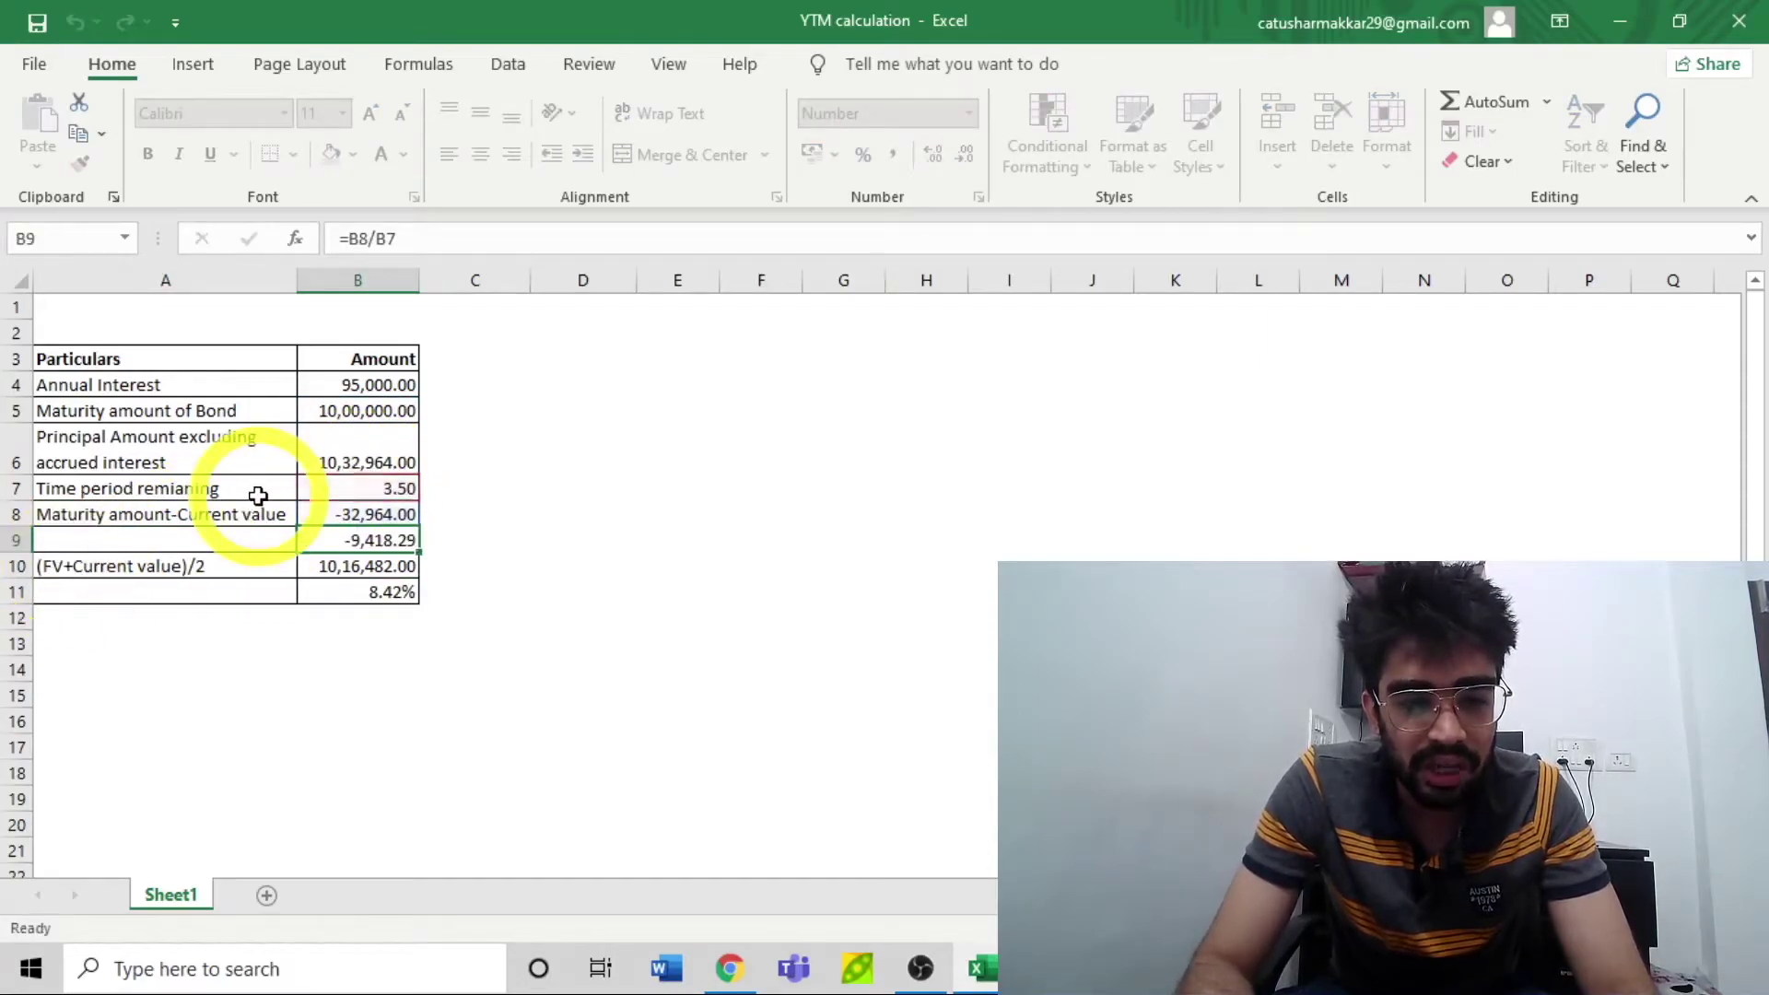
{"action": "key", "text": "Up"}
{"action": "key", "text": "Down"}
{"action": "key", "text": "Down"}
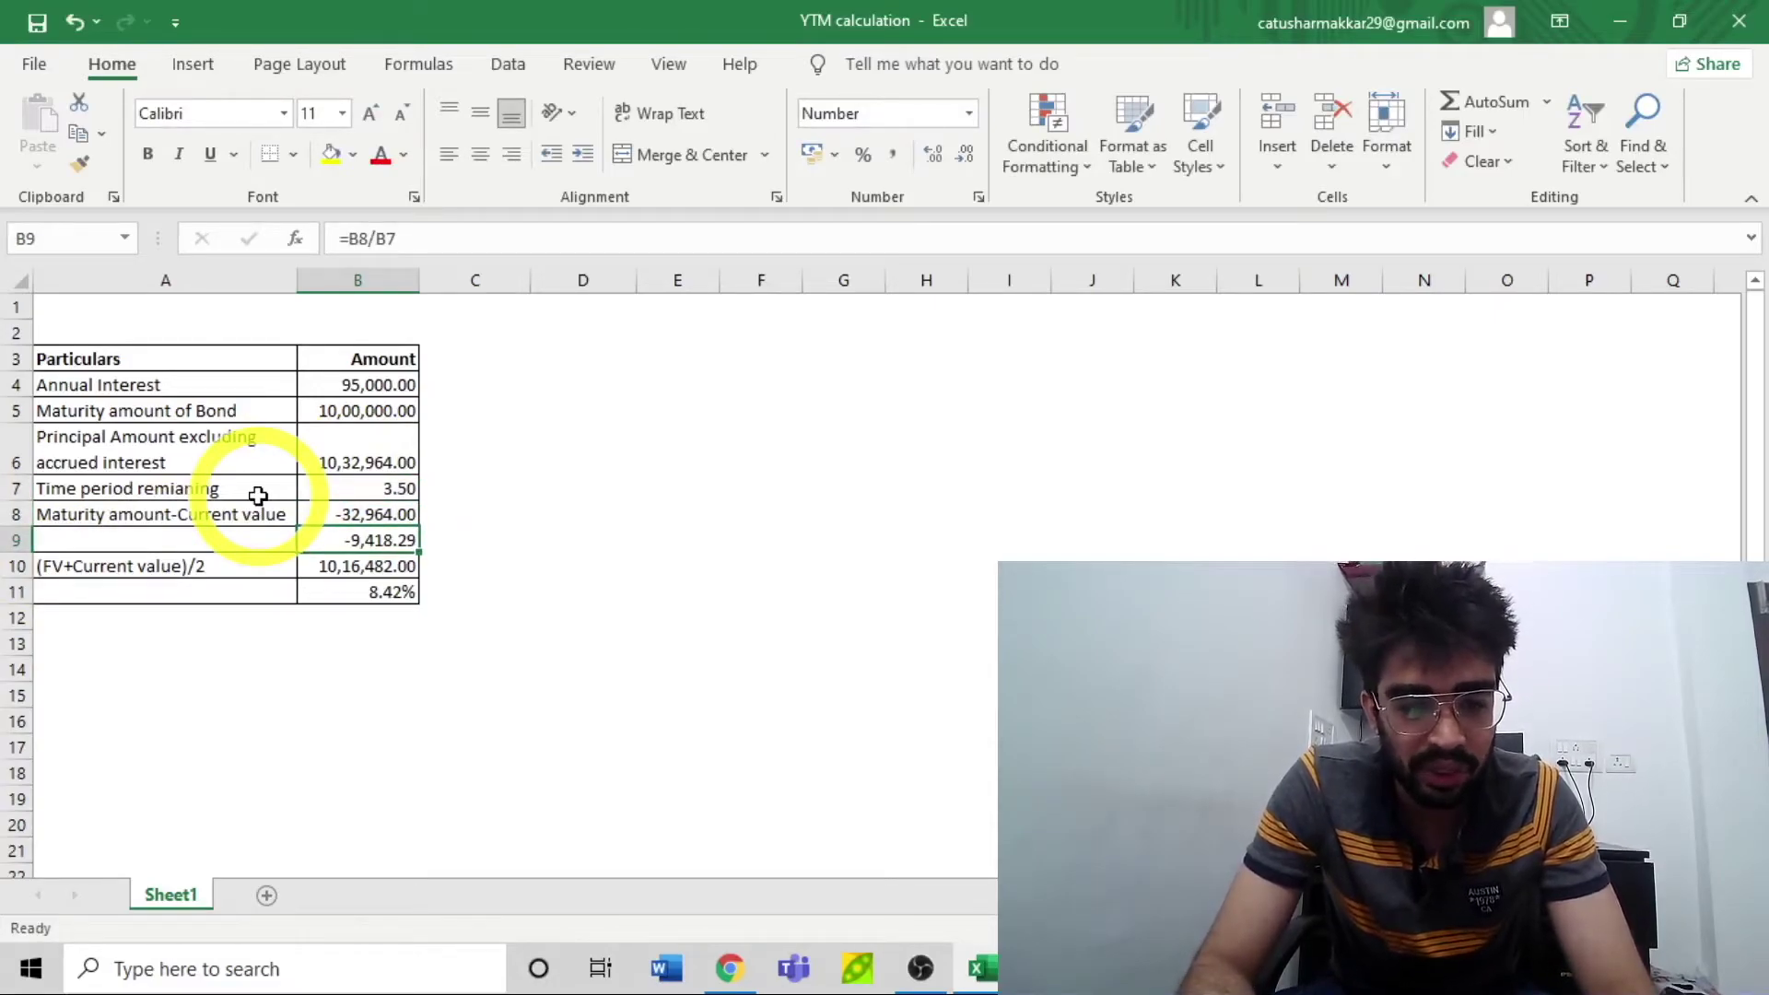
Step: Examine the formula averaging face value and current value in B10 and the yield to maturity formula in B11
{"action": "key", "text": "Down"}
{"action": "key", "text": "Left"}
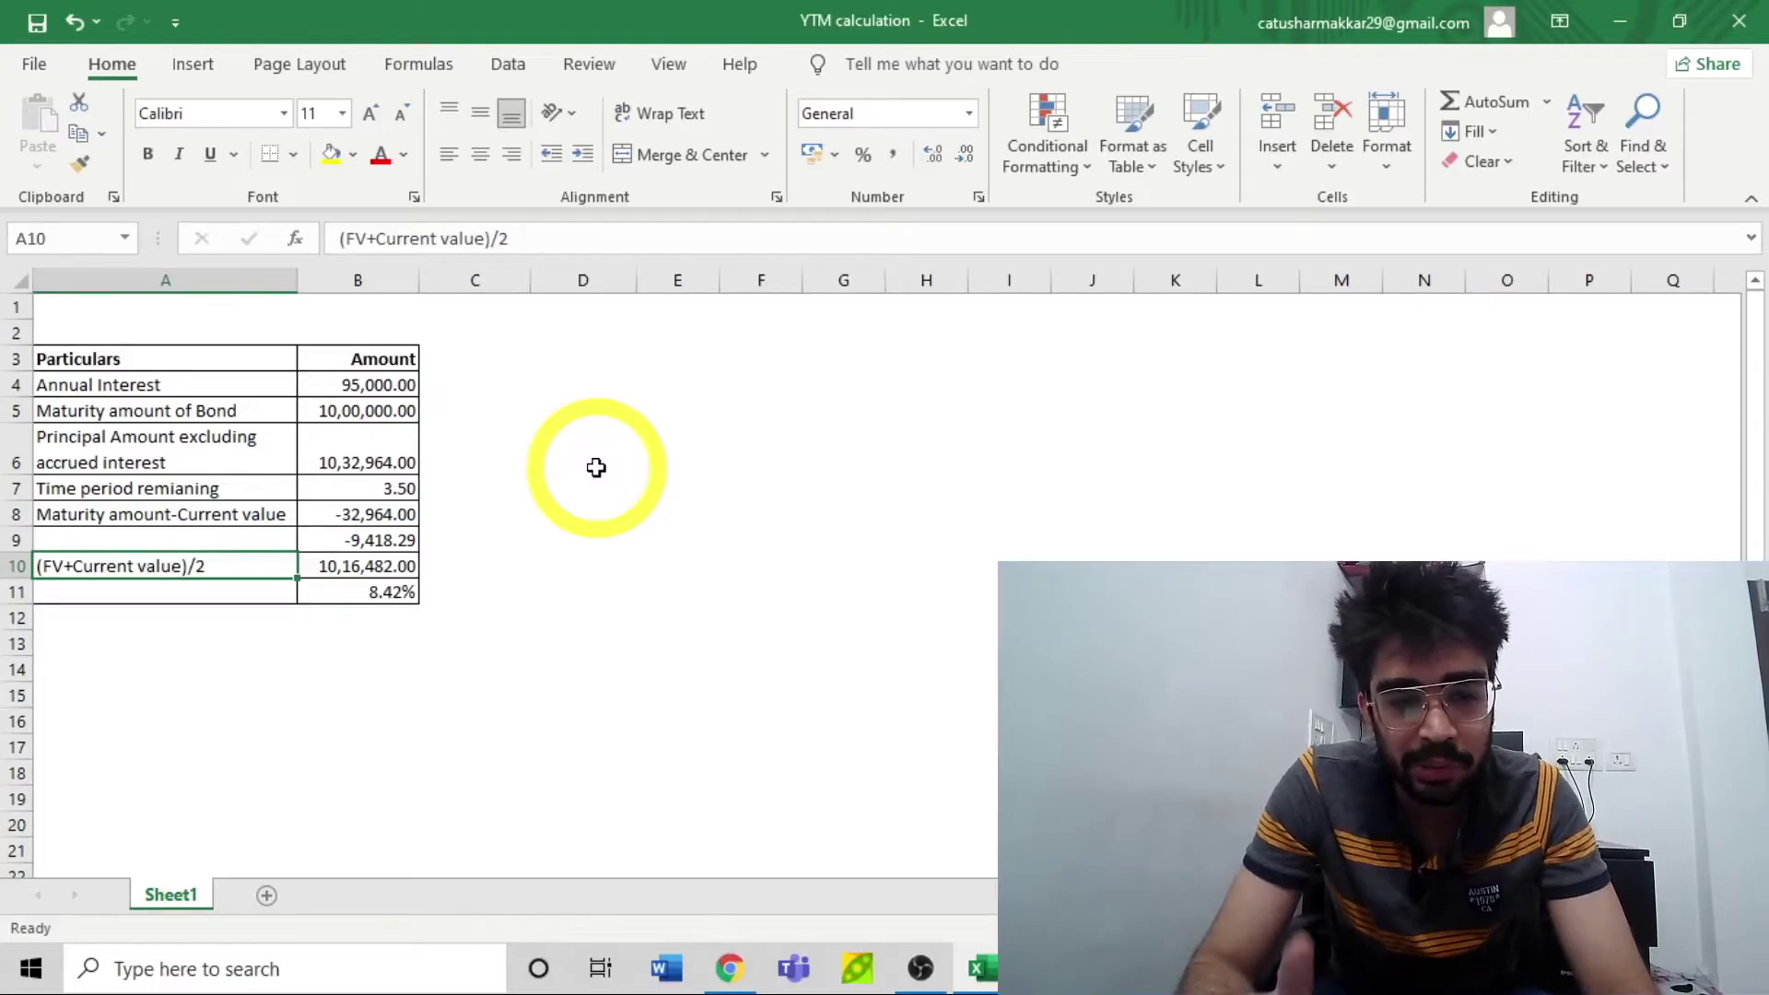
{"action": "key", "text": "Right"}
{"action": "key", "text": "F2"}
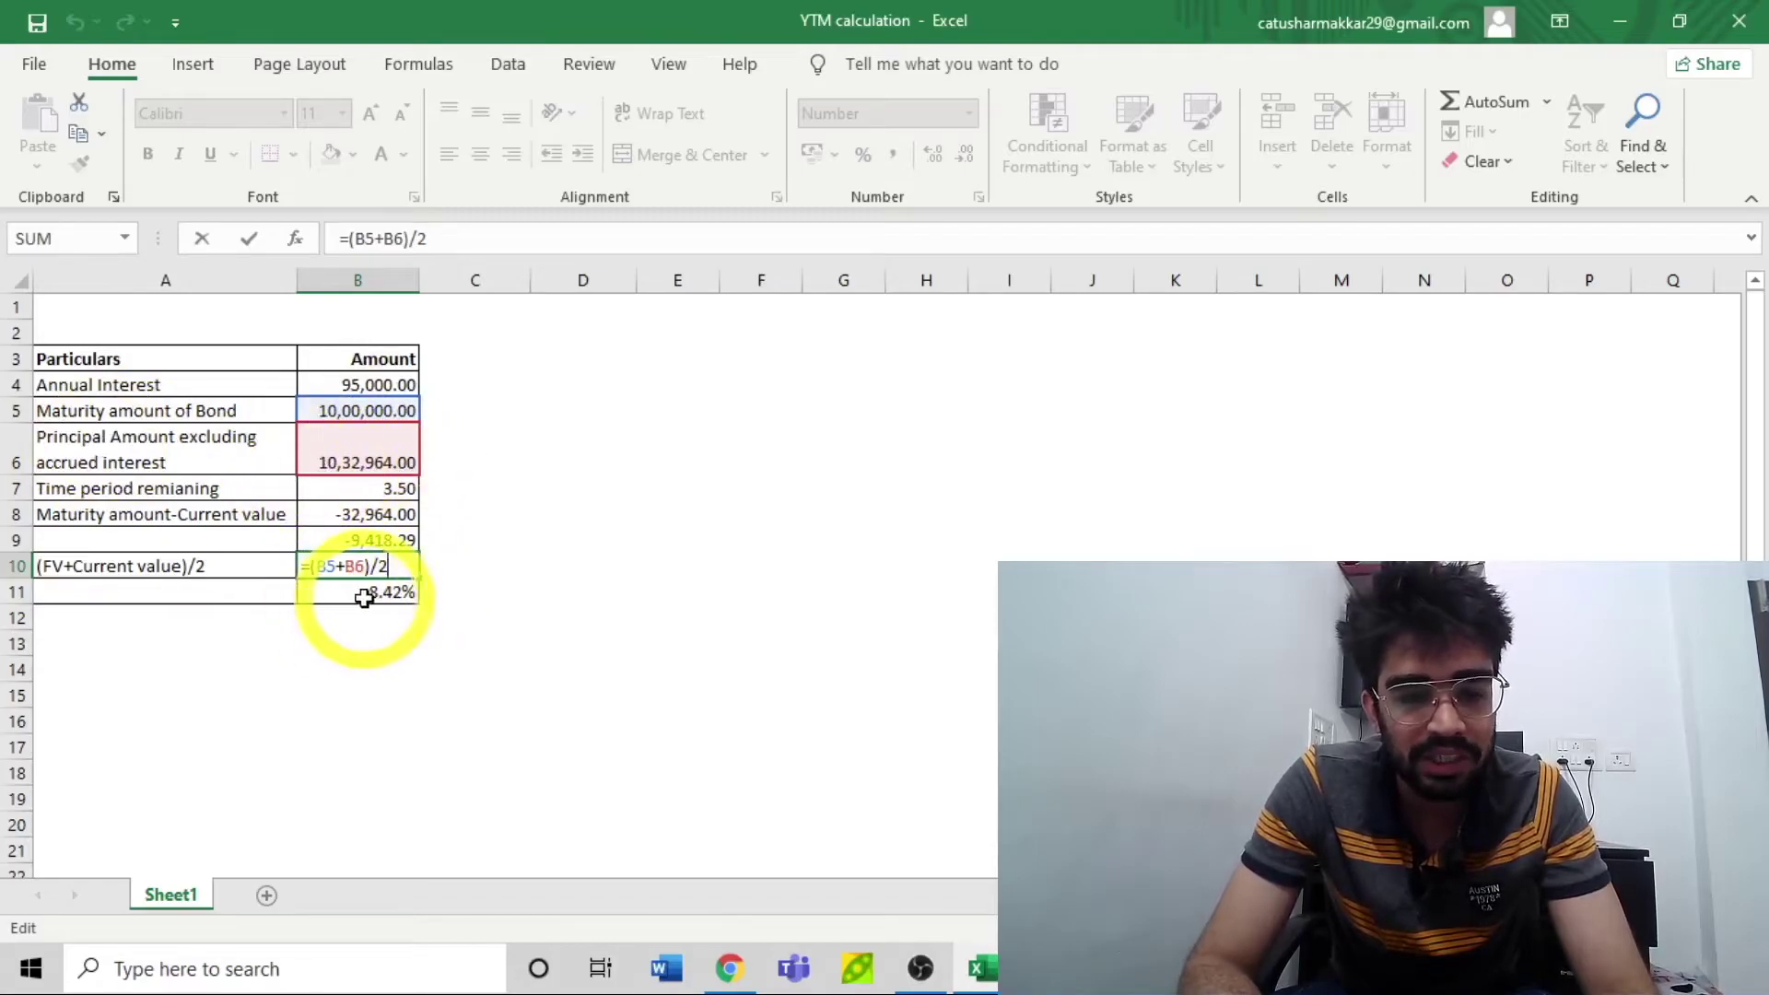
{"action": "key", "text": "Return"}
{"action": "key", "text": "F2"}
{"action": "key", "text": "Escape"}
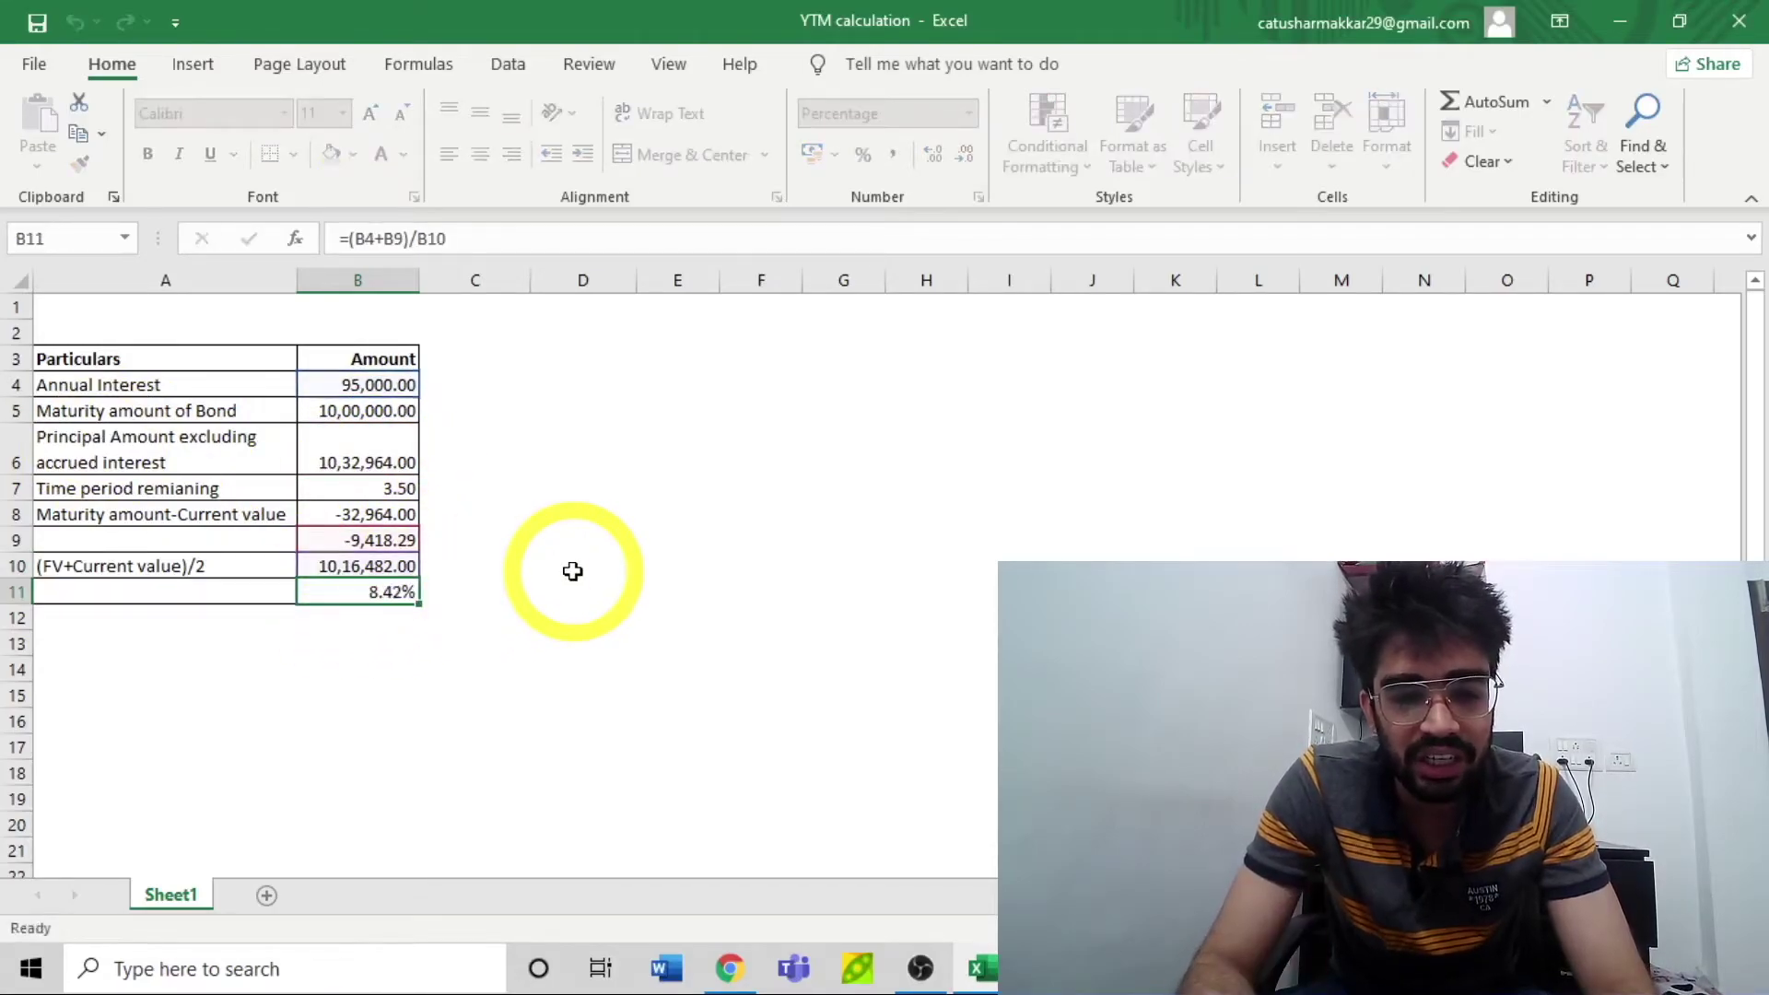
Step: Check the yield on the GoldenPi page and try 3.55 as the remaining time period in B7 of the Excel sheet
{"action": "key", "text": "alt+Tab"}
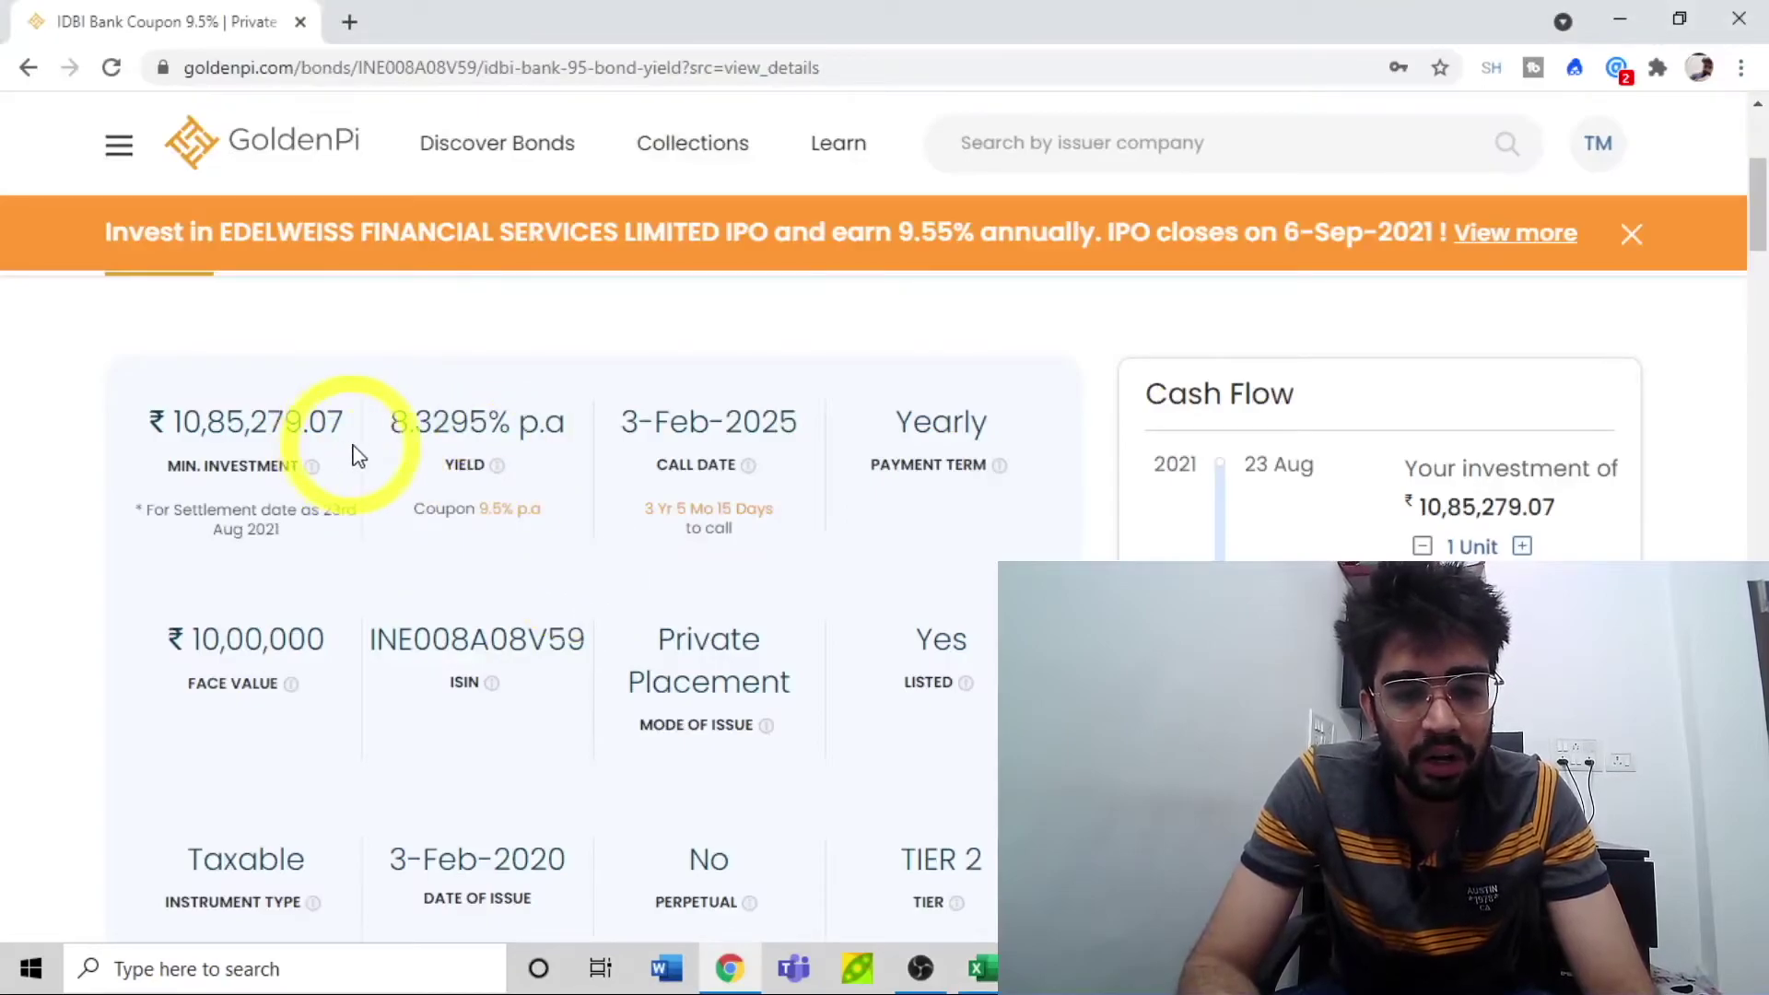
{"action": "key", "text": "alt+Tab"}
{"action": "key", "text": "Up"}
{"action": "key", "text": "Up"}
{"action": "key", "text": "Up"}
{"action": "key", "text": "Up"}
{"action": "key", "text": "F2"}
{"action": "type", "text": "5"}
{"action": "key", "text": "Return"}
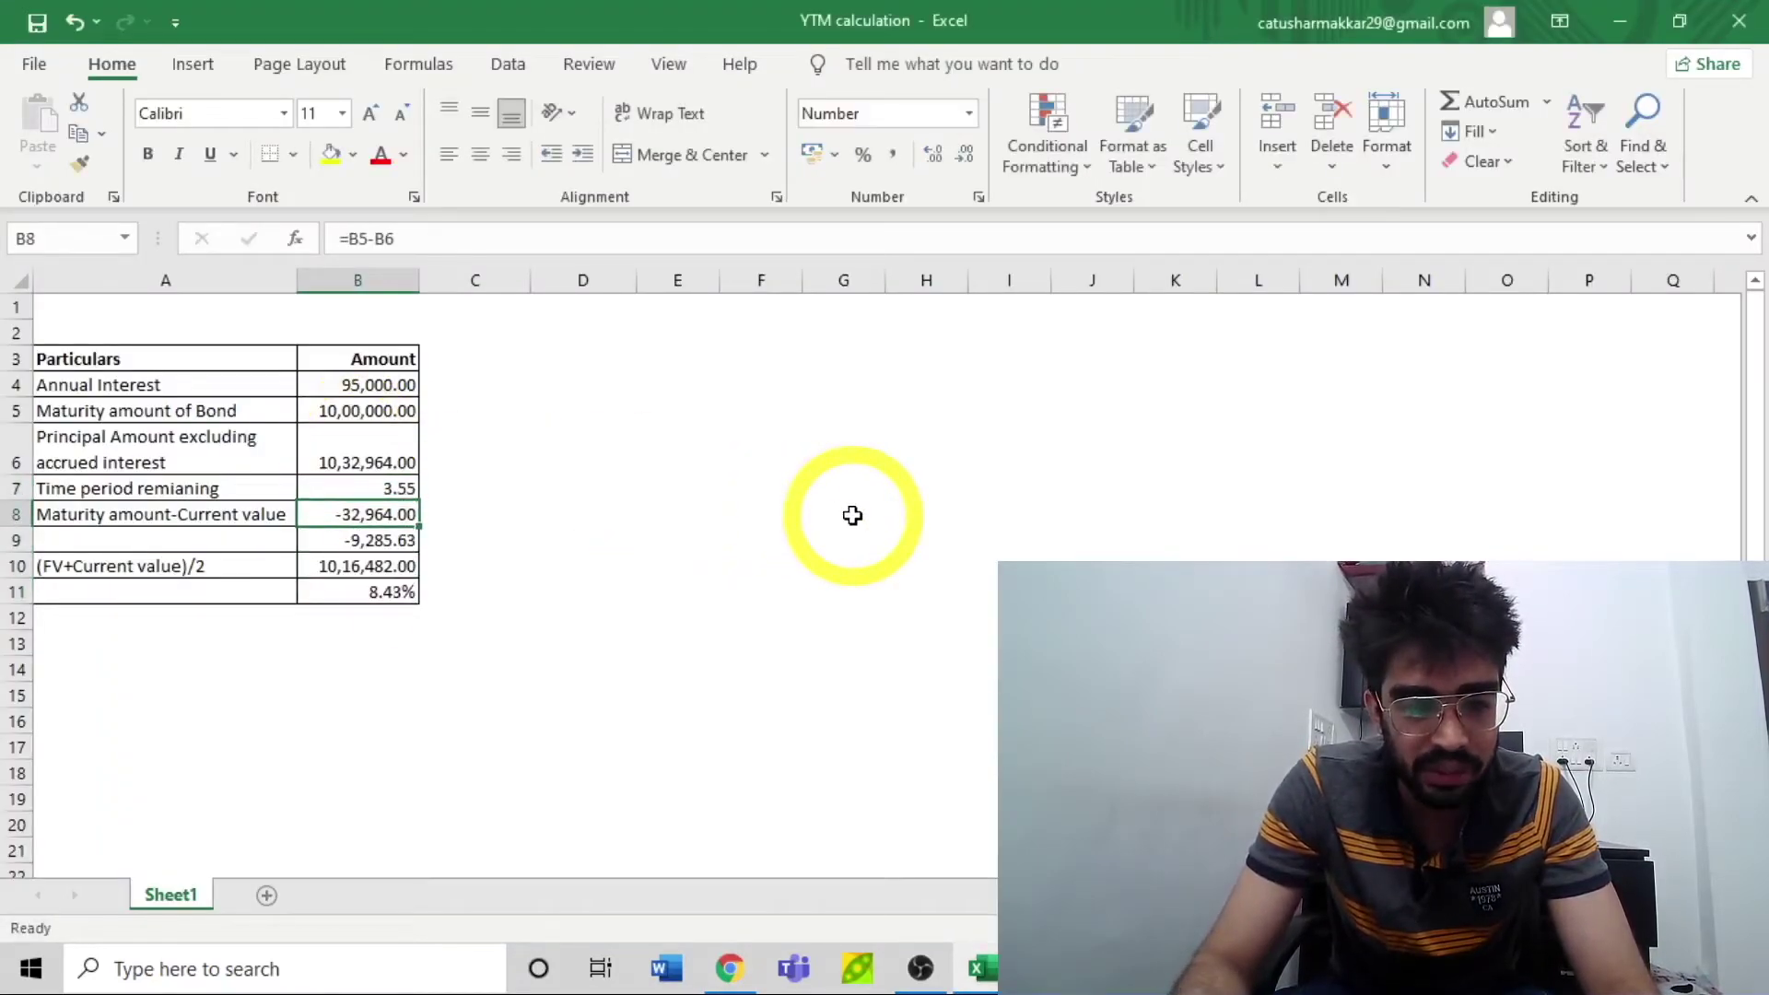
Step: Set the remaining time period in B7 to 3.48
{"action": "key", "text": "Up"}
{"action": "type", "text": "3."}
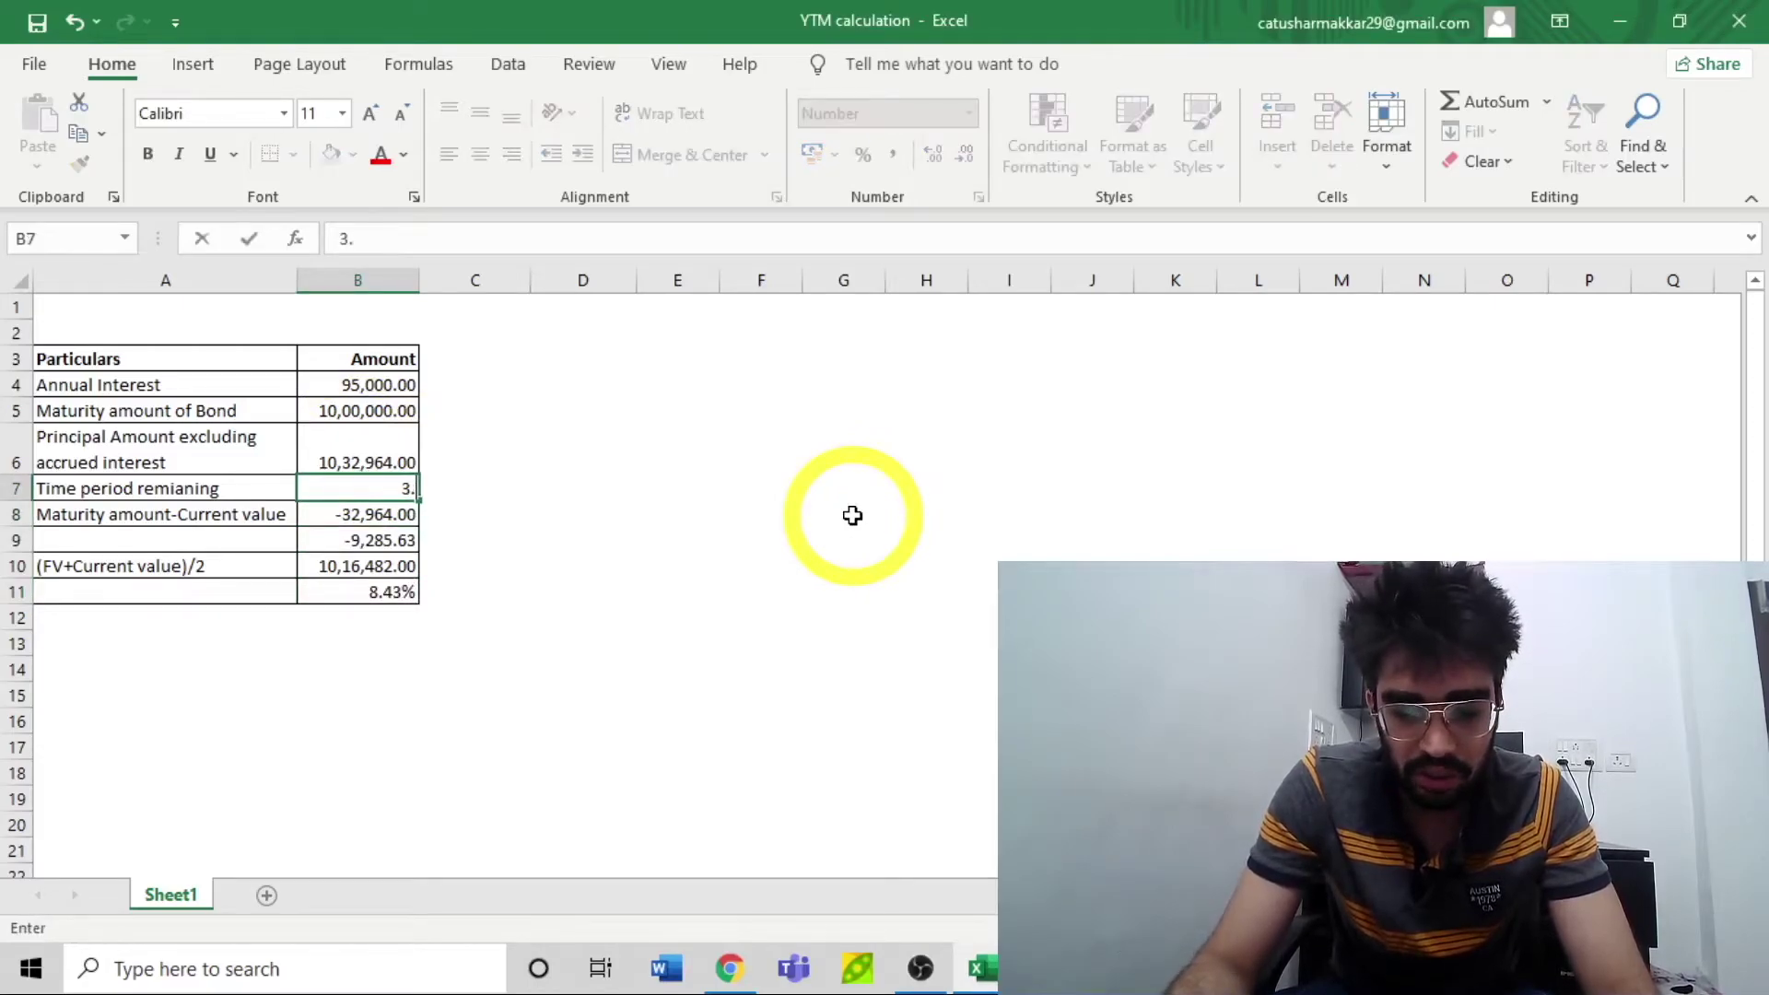
{"action": "type", "text": "48"}
{"action": "key", "text": "Return"}
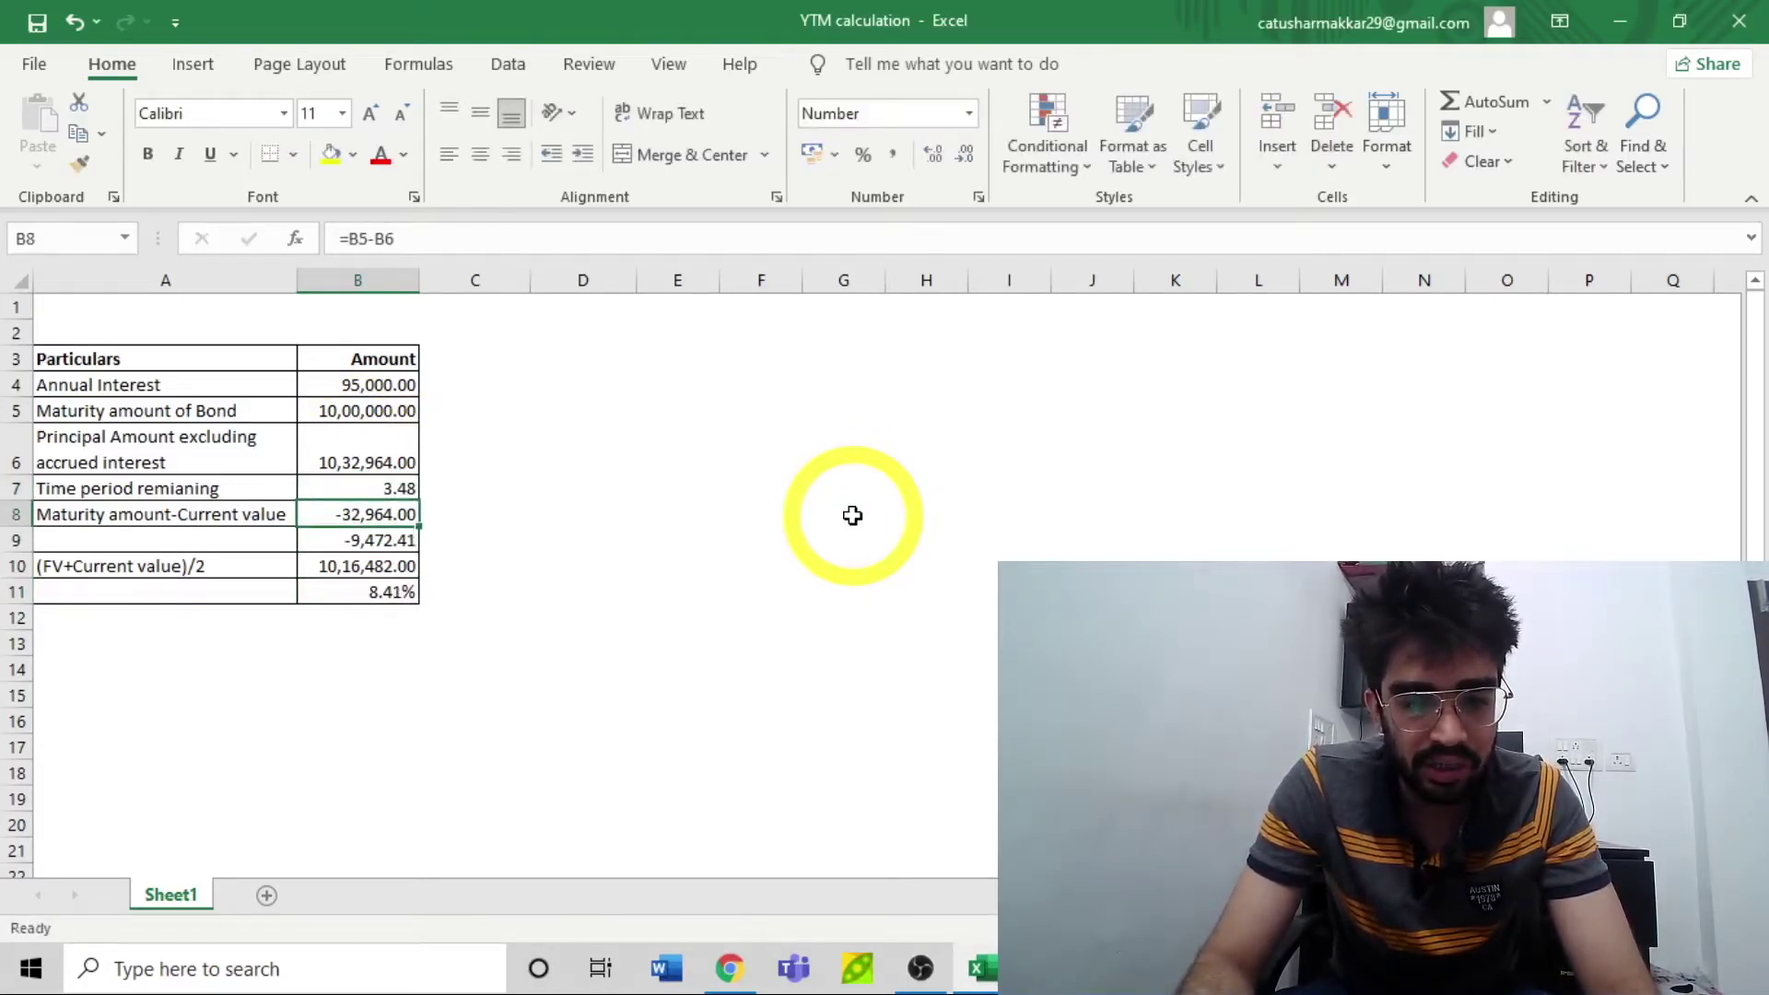
Step: Check the remaining time to call on the GoldenPi page, then review the time period in B7 and the yield in B11 of the Excel sheet
{"action": "key", "text": "alt+Tab"}
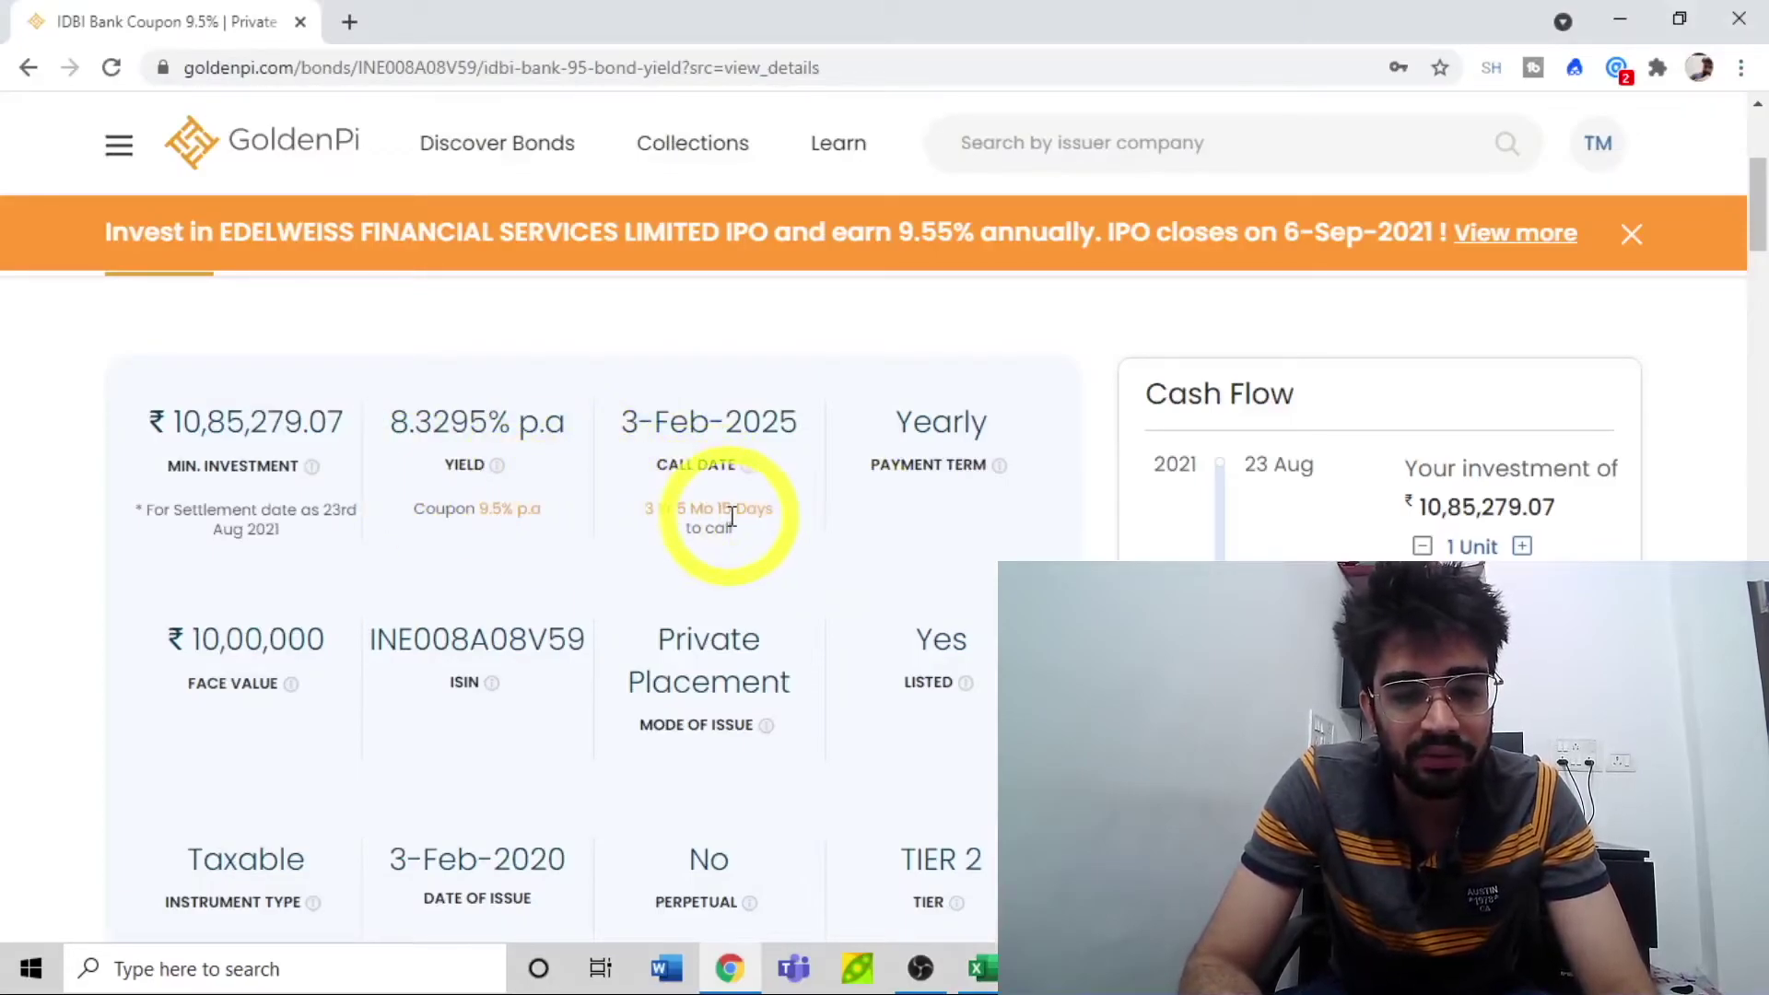
{"action": "key", "text": "alt+Tab"}
{"action": "key", "text": "Up"}
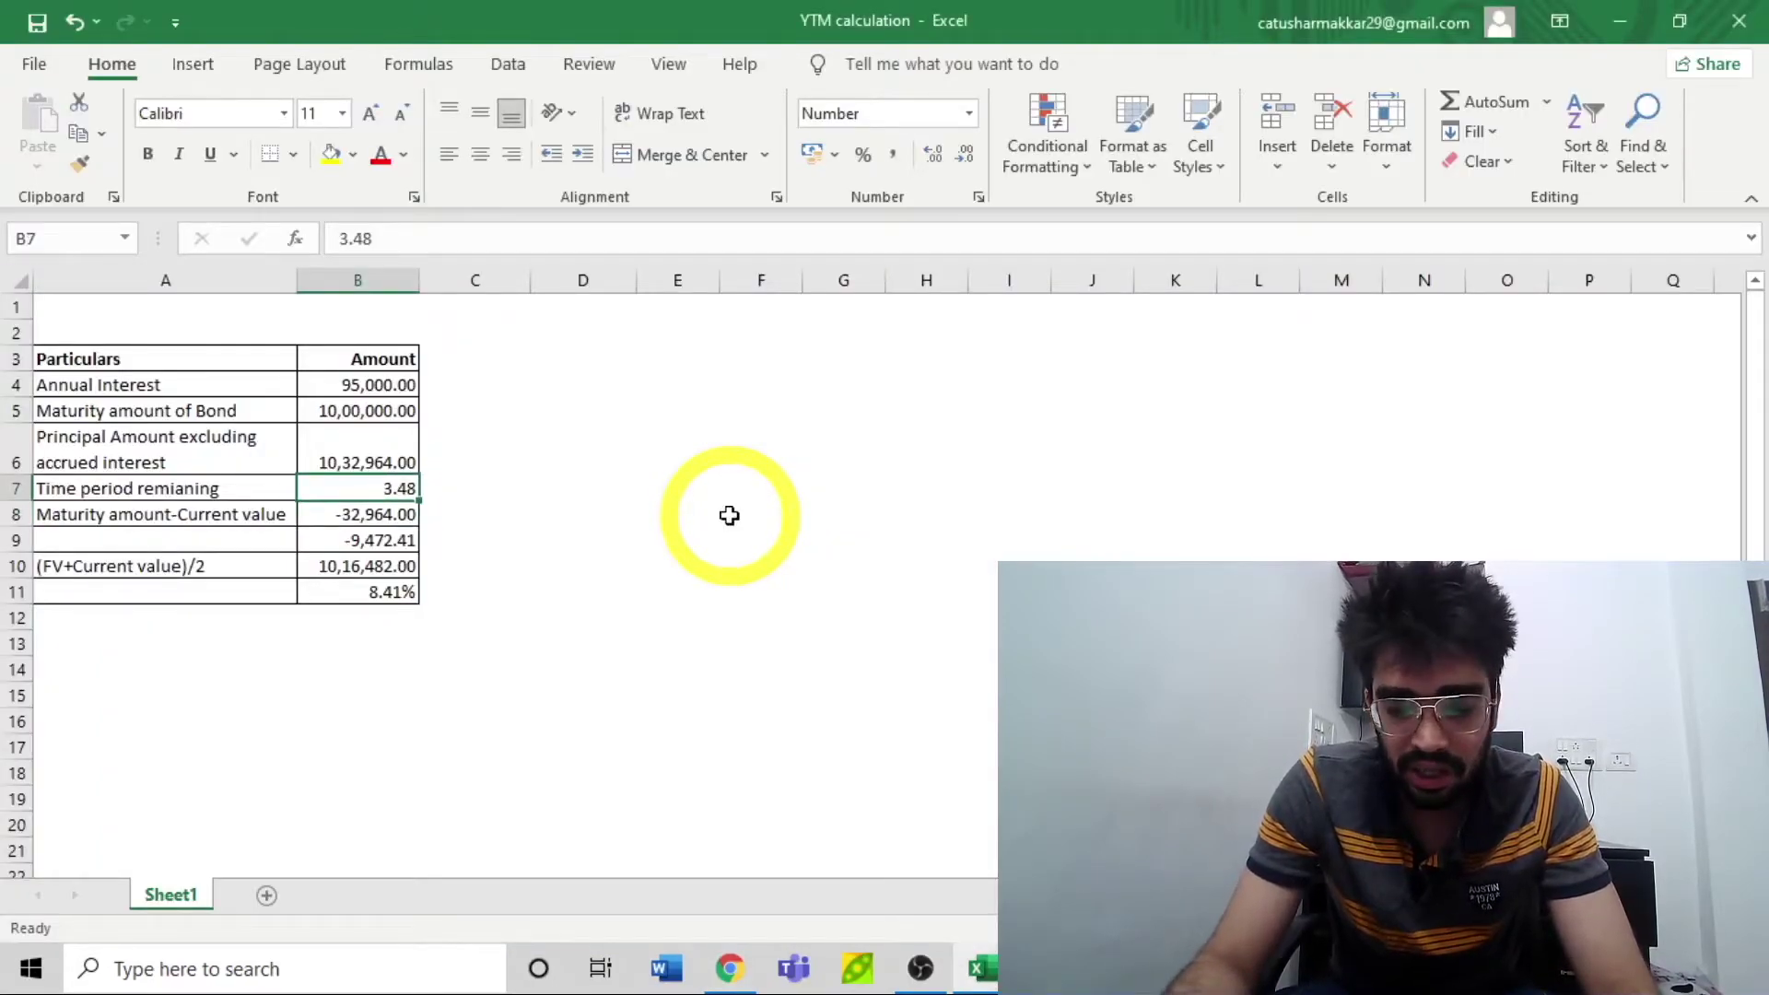
{"action": "key", "text": "Down"}
{"action": "key", "text": "Down"}
{"action": "key", "text": "Down"}
{"action": "key", "text": "Down"}
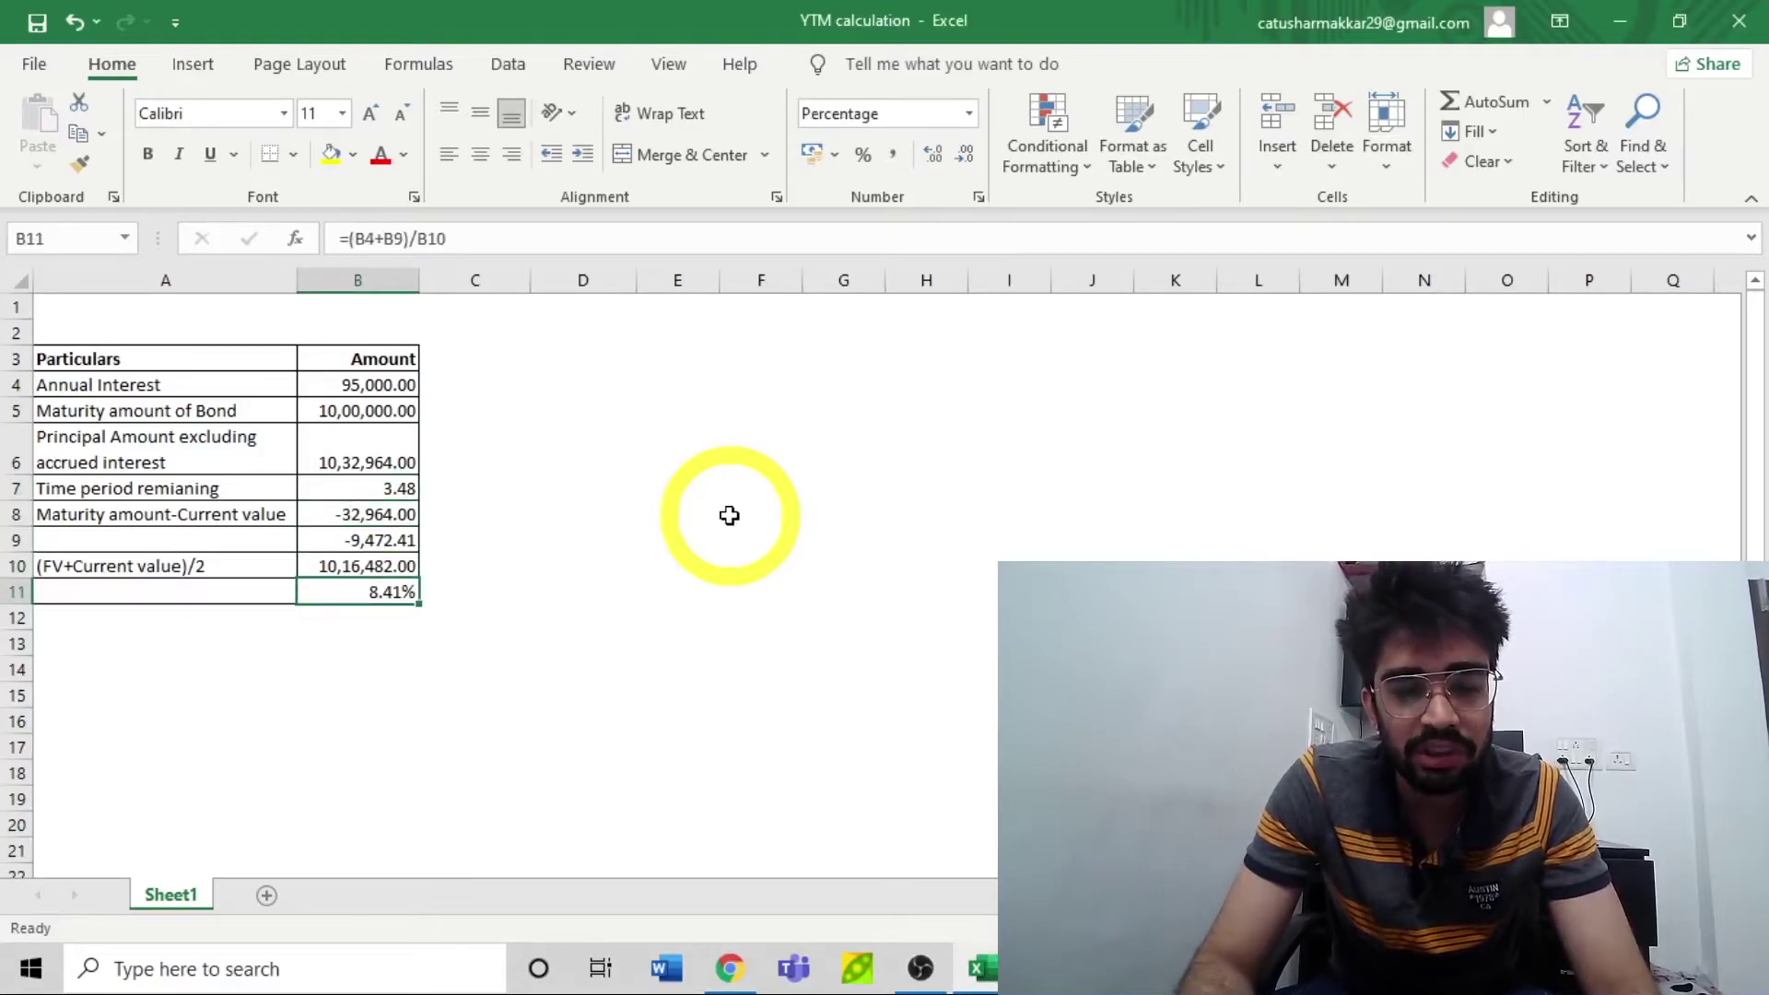
Step: Label cell A11 as "Yield to maturity"
{"action": "key", "text": "Left"}
{"action": "key", "text": "Up"}
{"action": "key", "text": "Up"}
{"action": "key", "text": "Up"}
{"action": "key", "text": "Right"}
{"action": "key", "text": "Down"}
{"action": "key", "text": "Down"}
{"action": "key", "text": "Down"}
{"action": "key", "text": "Left"}
{"action": "type", "text": "Yiel"}
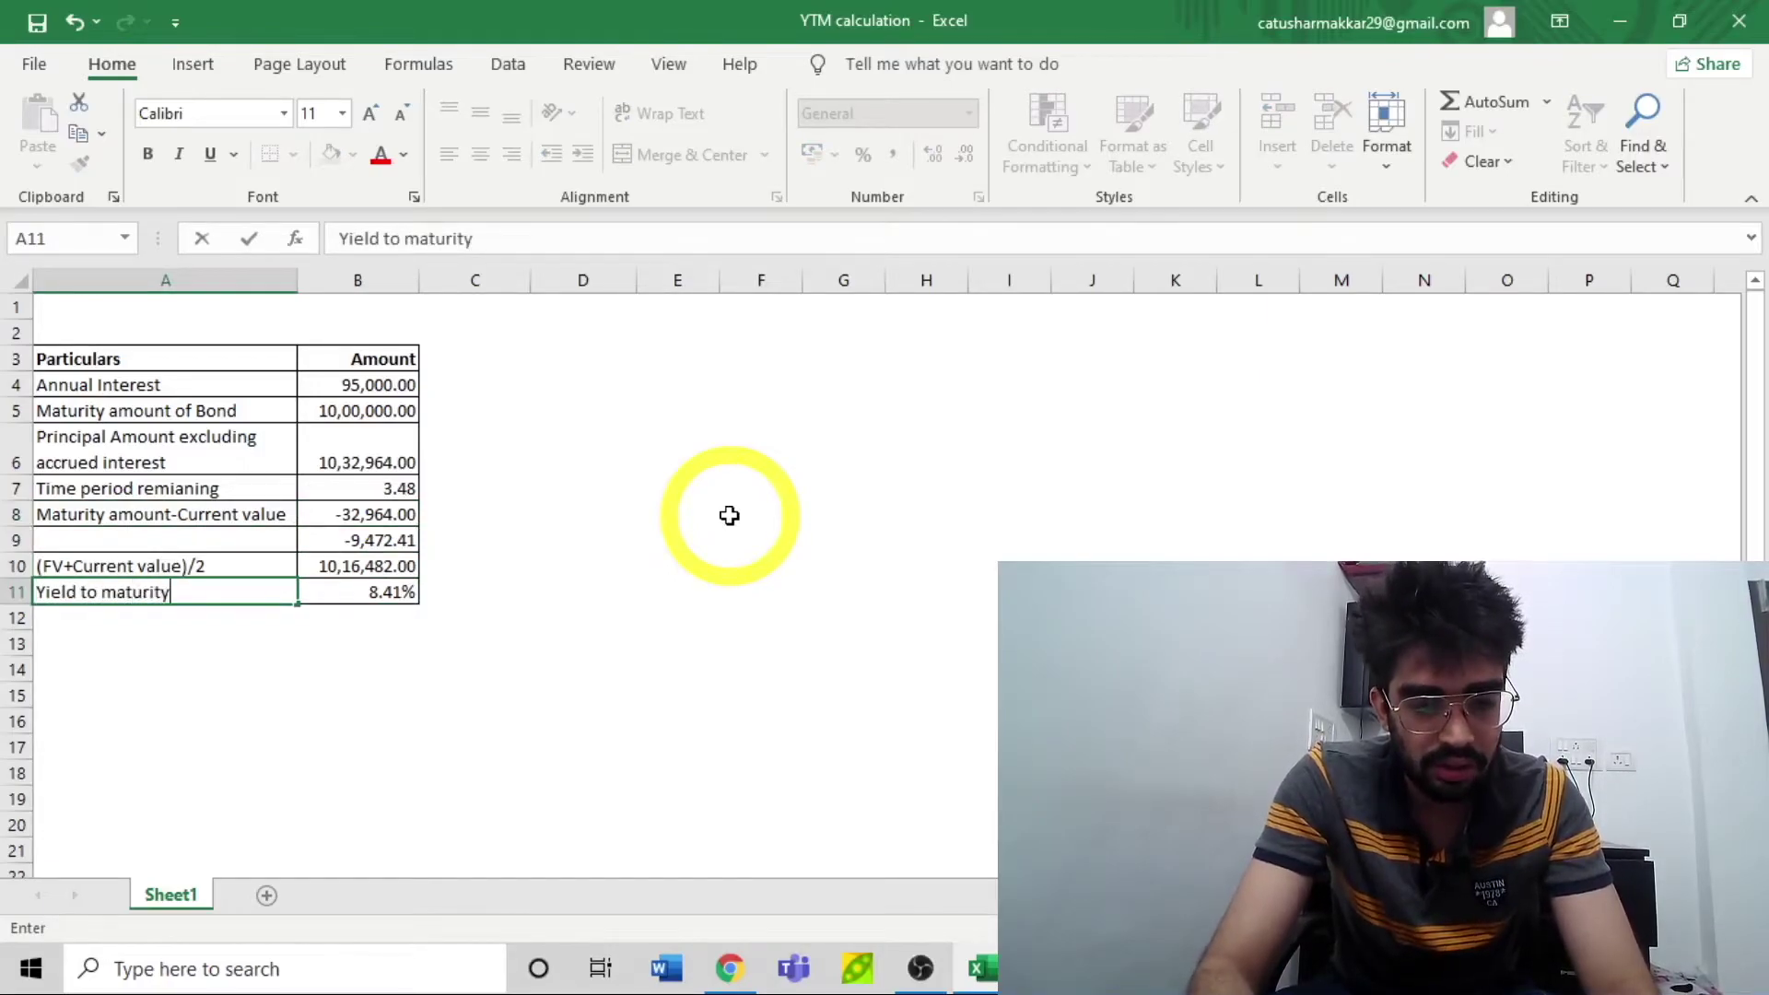
{"action": "type", "text": "d to maturity"}
{"action": "key", "text": "Return"}
Step: Make the whole yield to maturity row, row 11, bold
{"action": "key", "text": "Up"}
{"action": "key", "text": "shift+space"}
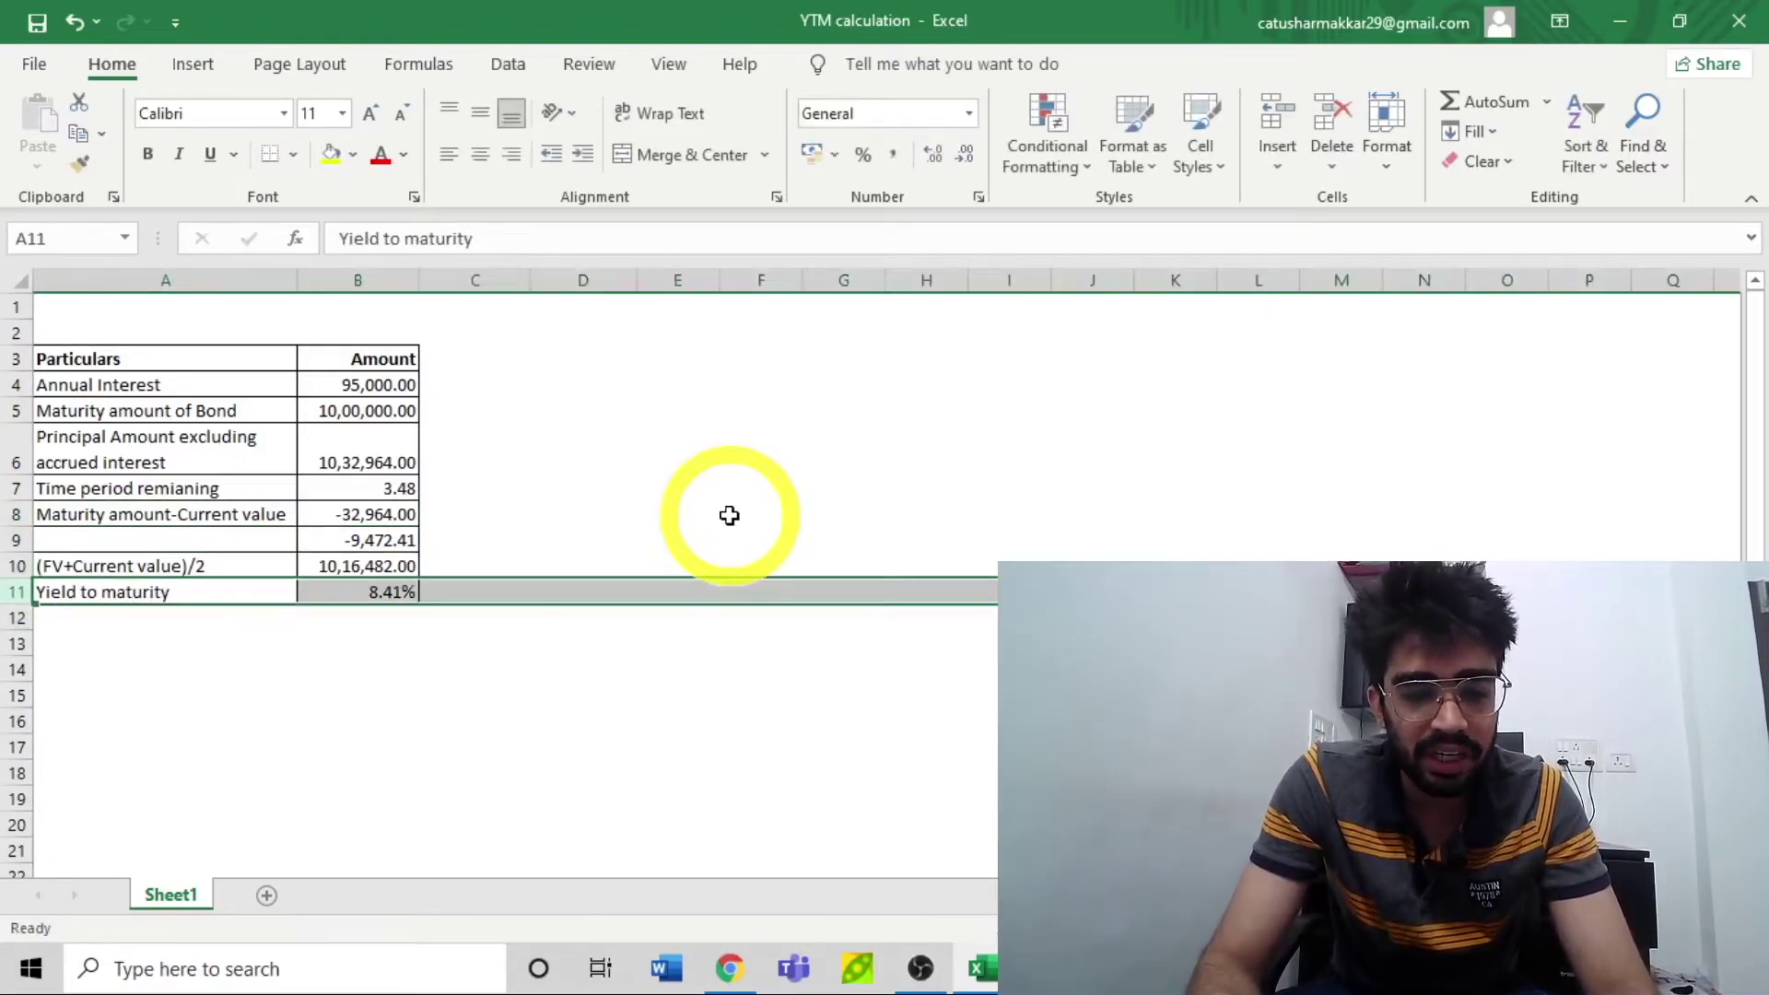
{"action": "key", "text": "ctrl+b"}
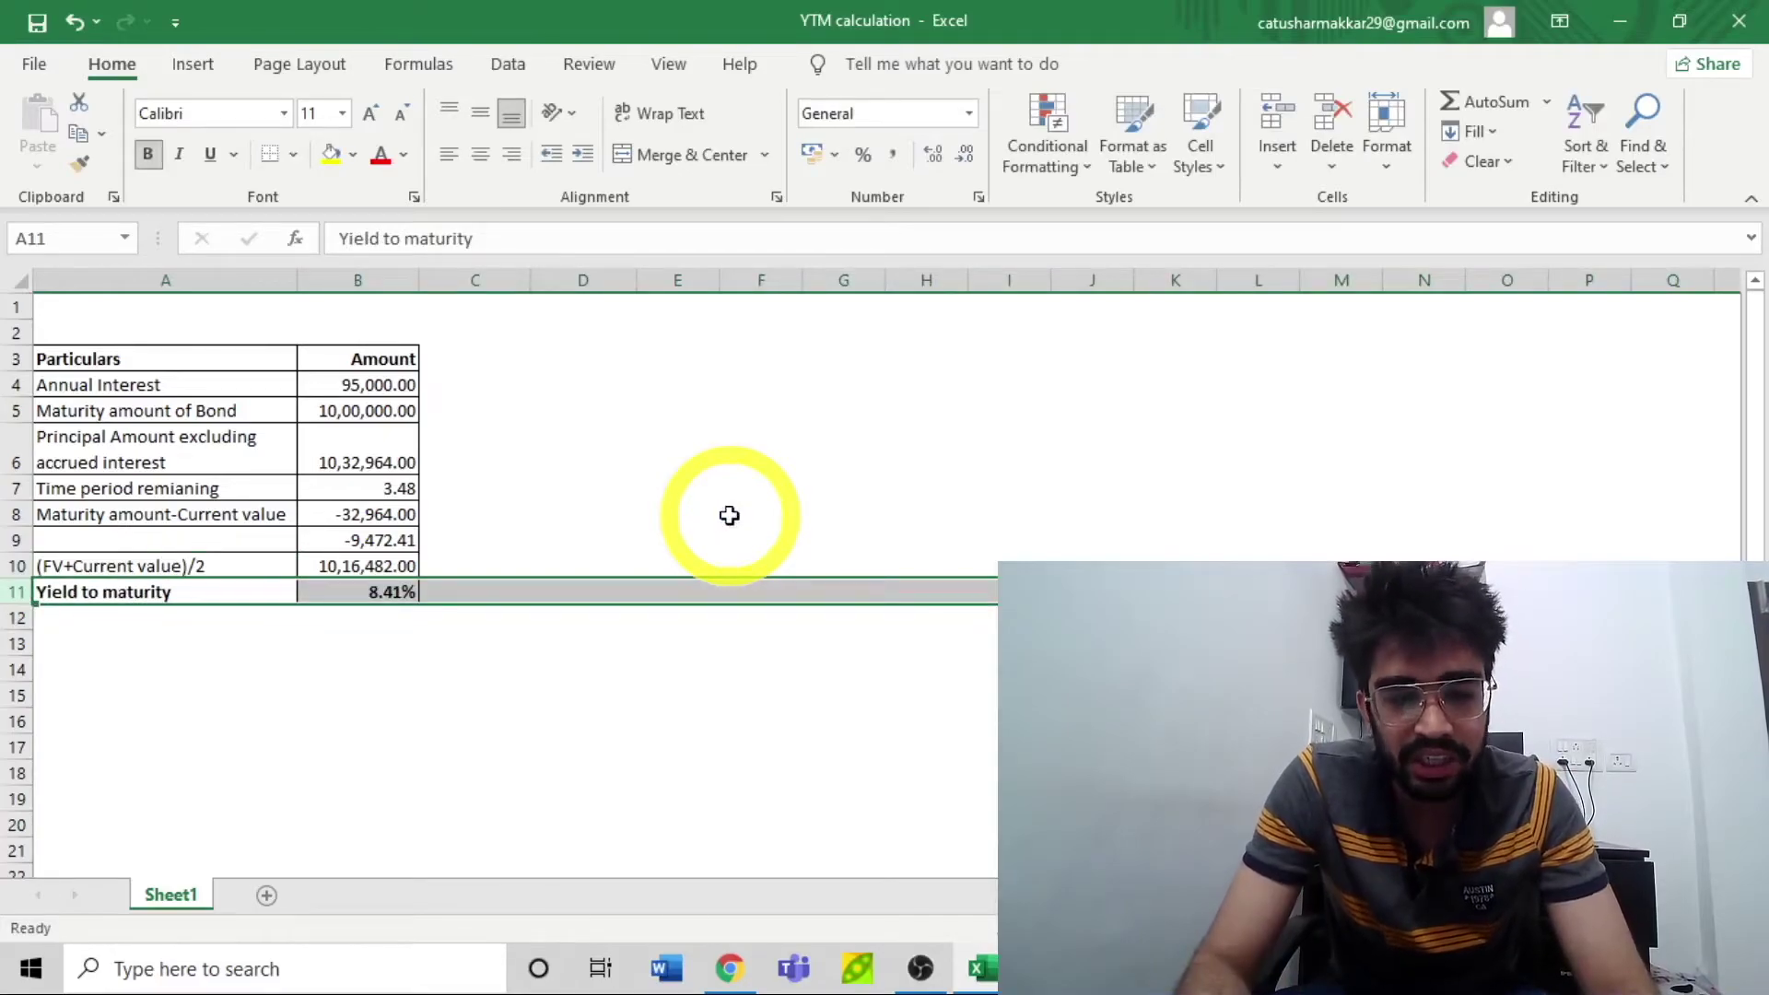
Step: Examine the formulas in B9 and B8, focusing on how B8 subtracts the principal amount from the maturity amount
{"action": "key", "text": "Right"}
{"action": "key", "text": "Up"}
{"action": "key", "text": "Up"}
{"action": "key", "text": "Up"}
{"action": "key", "text": "ctrl+Up"}
{"action": "key", "text": "Down"}
{"action": "key", "text": "Down"}
{"action": "key", "text": "Down"}
{"action": "key", "text": "Down"}
{"action": "key", "text": "Down"}
{"action": "key", "text": "Down"}
{"action": "key", "text": "F2"}
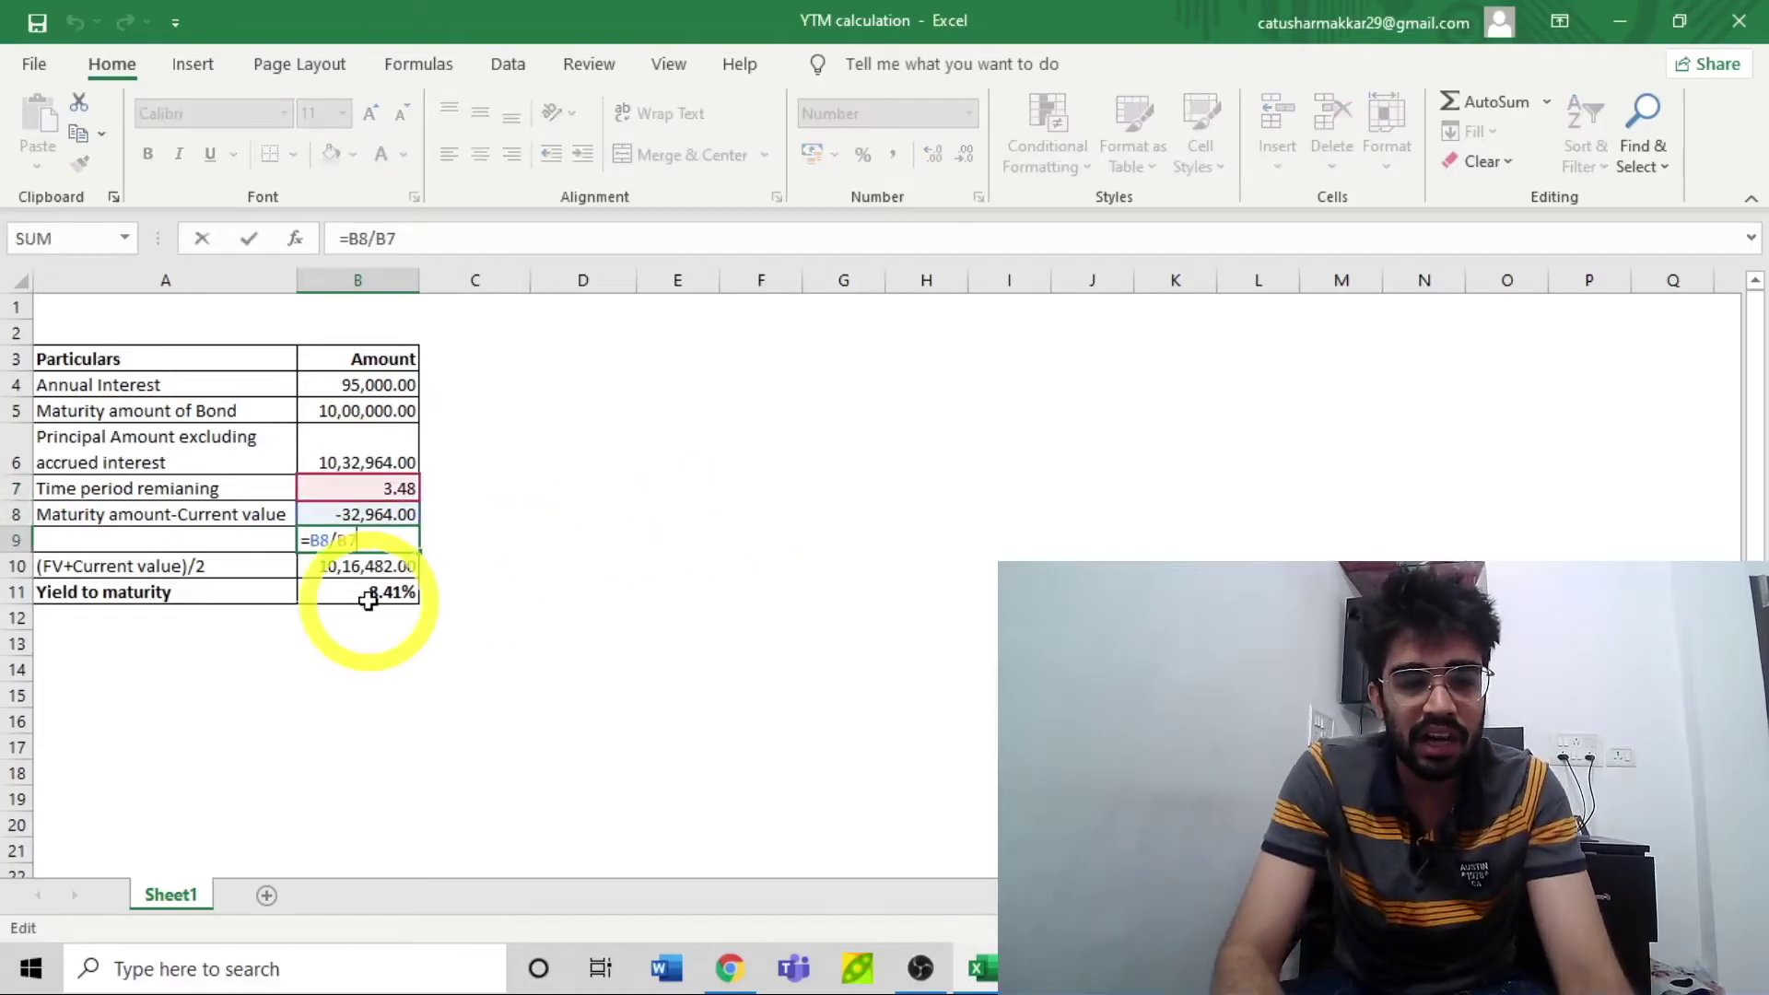
{"action": "key", "text": "Escape"}
{"action": "key", "text": "Up"}
{"action": "key", "text": "F2"}
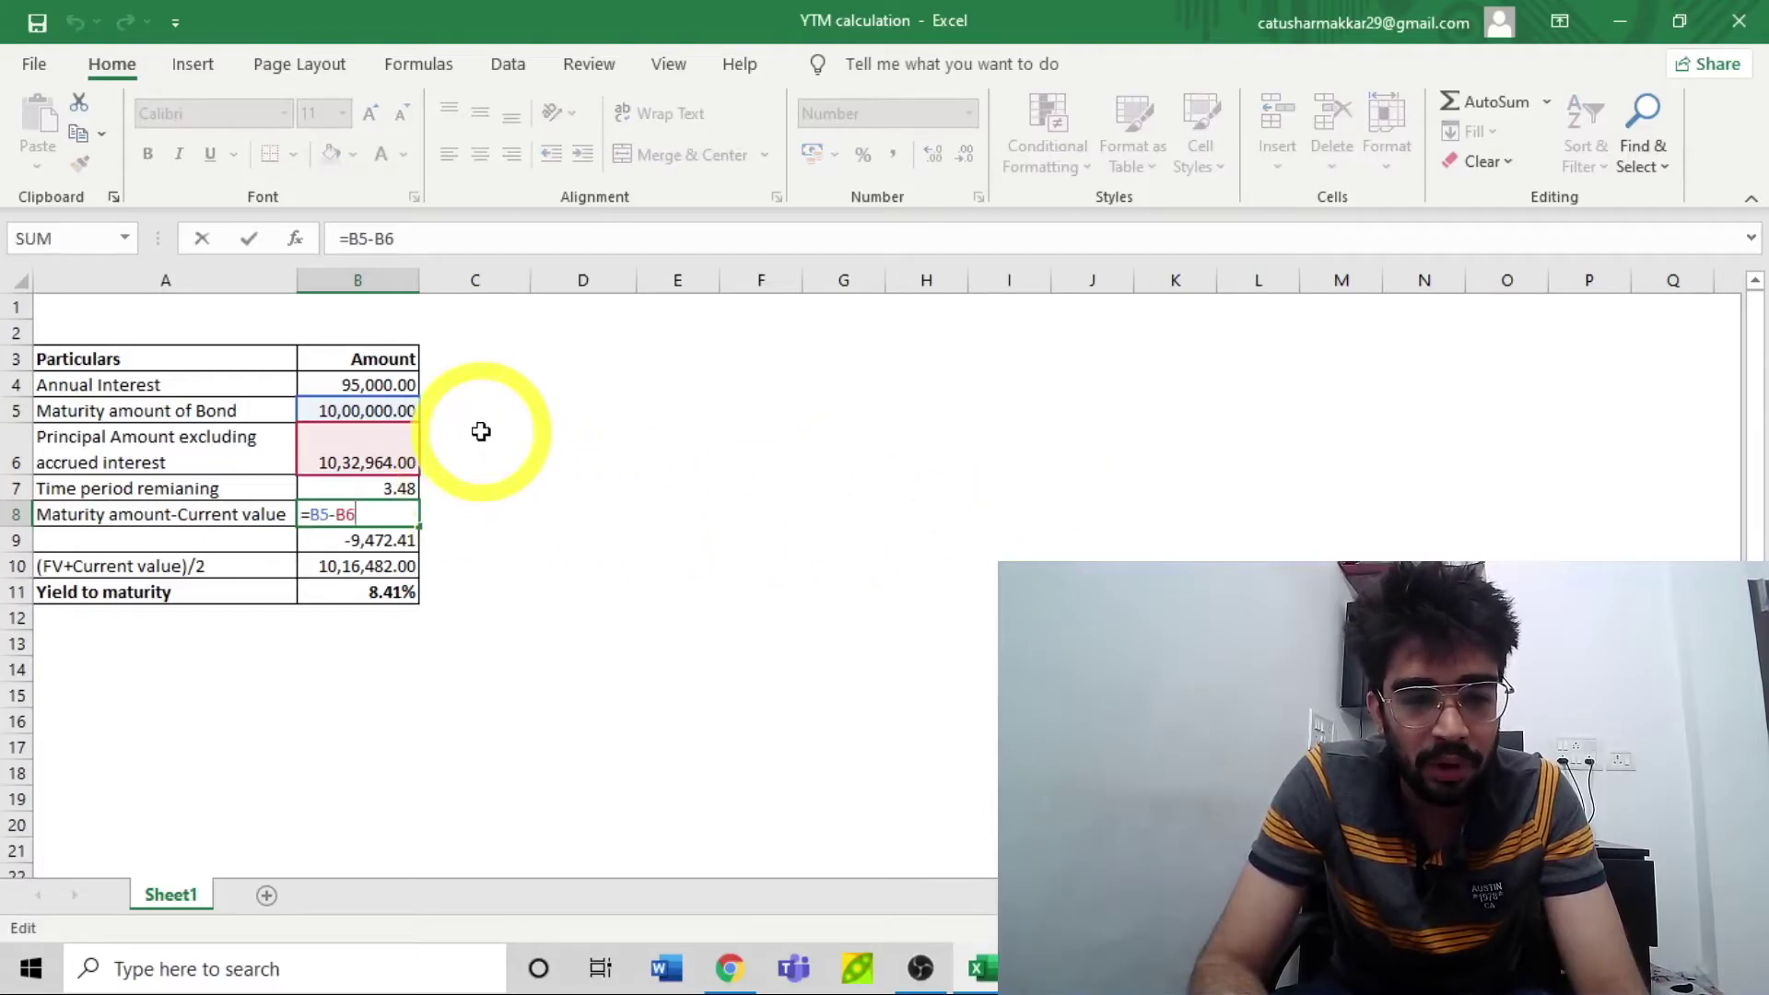
{"action": "key", "text": "ctrl+Return"}
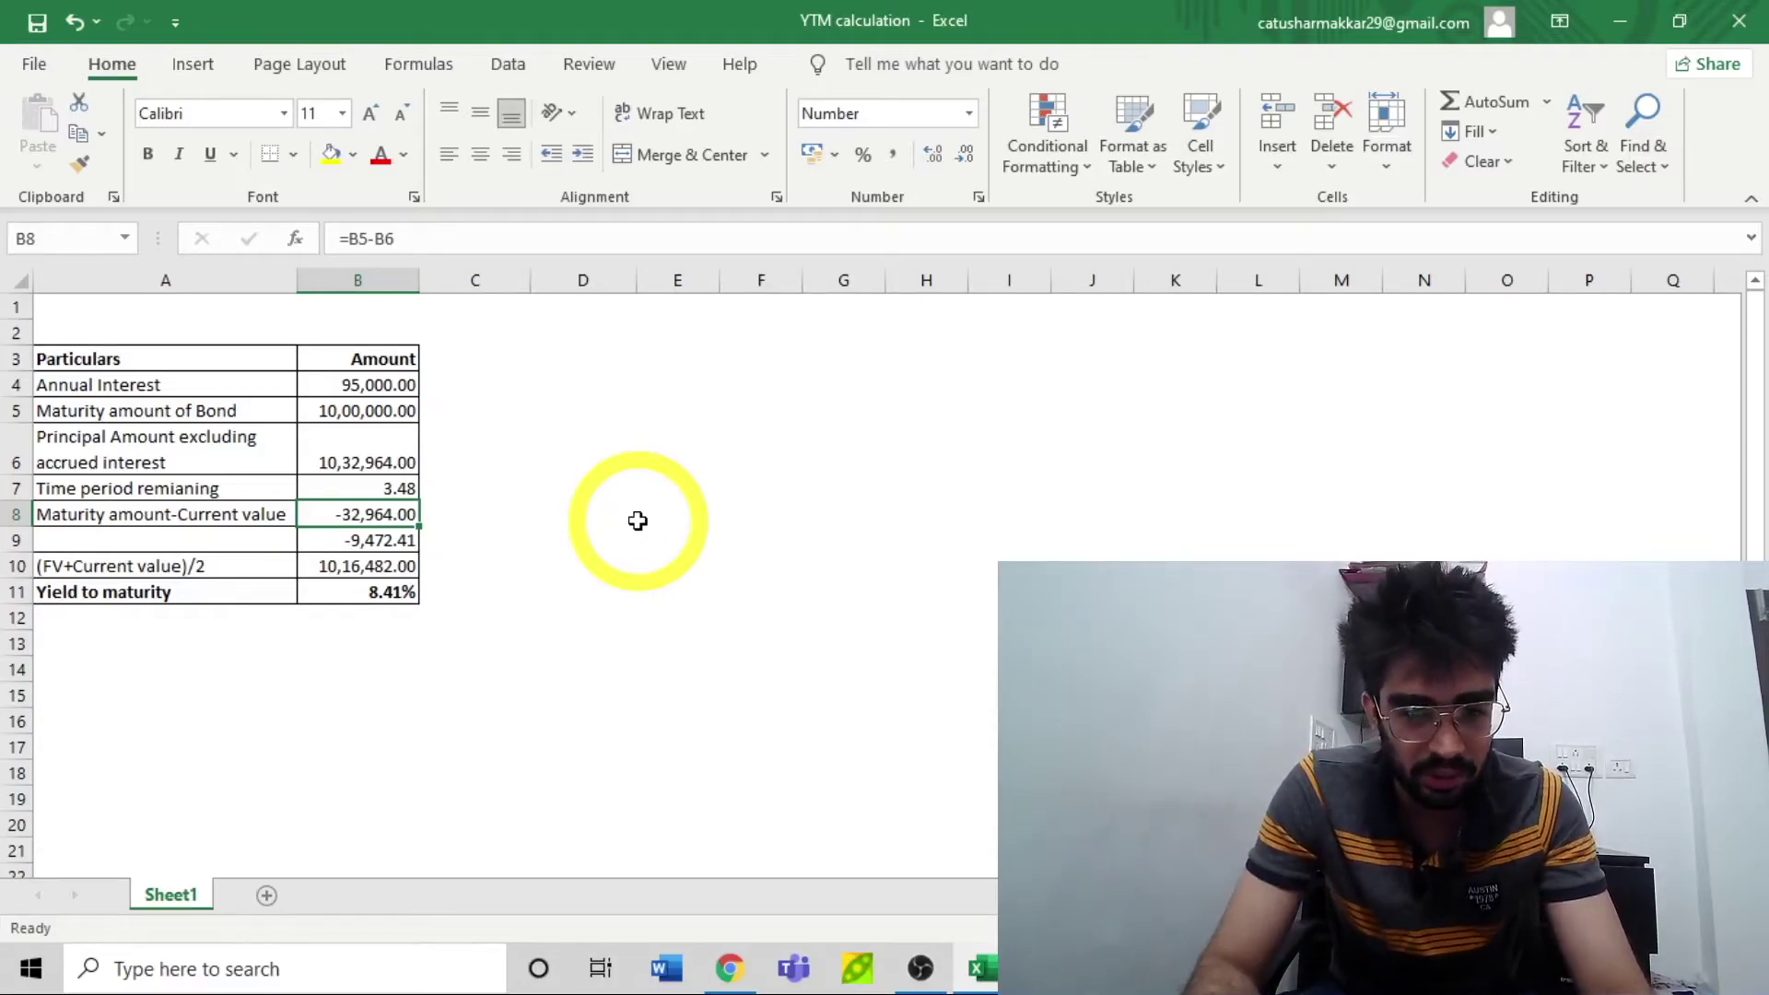
{"action": "key", "text": "F2"}
{"action": "key", "text": "Escape"}
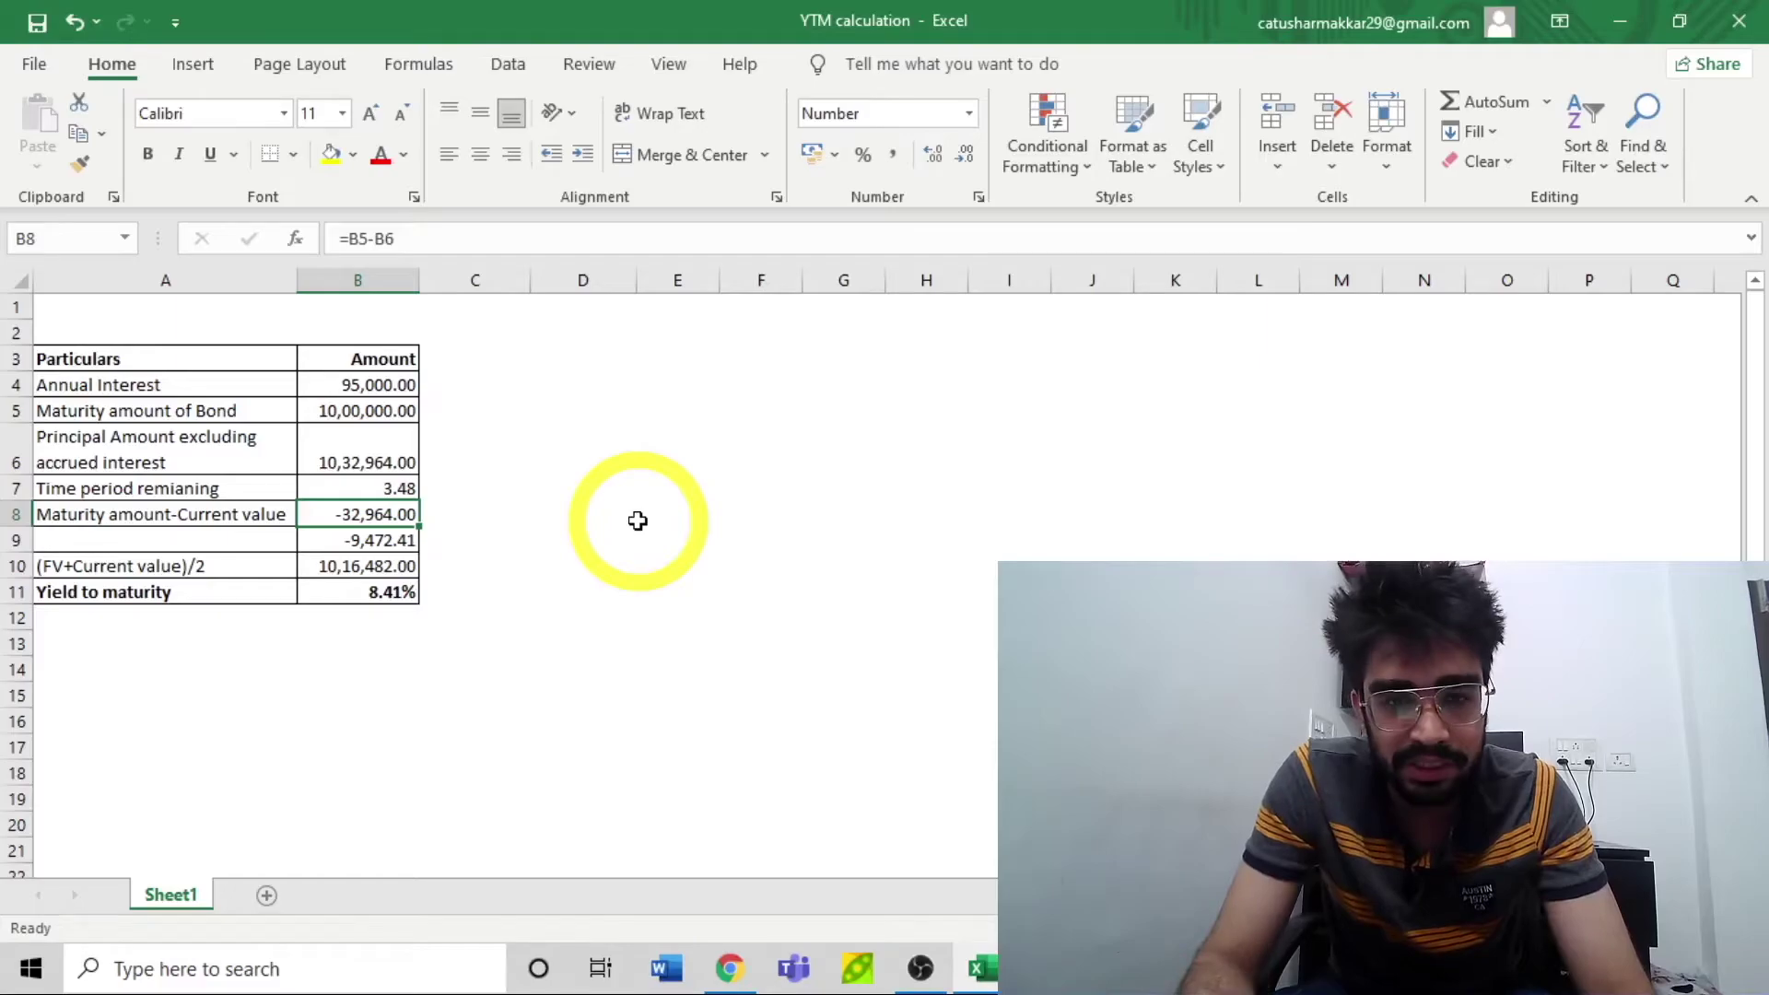
Step: Examine how the formula in B9 divides the value difference by the remaining time period
{"action": "key", "text": "Down"}
{"action": "key", "text": "F2"}
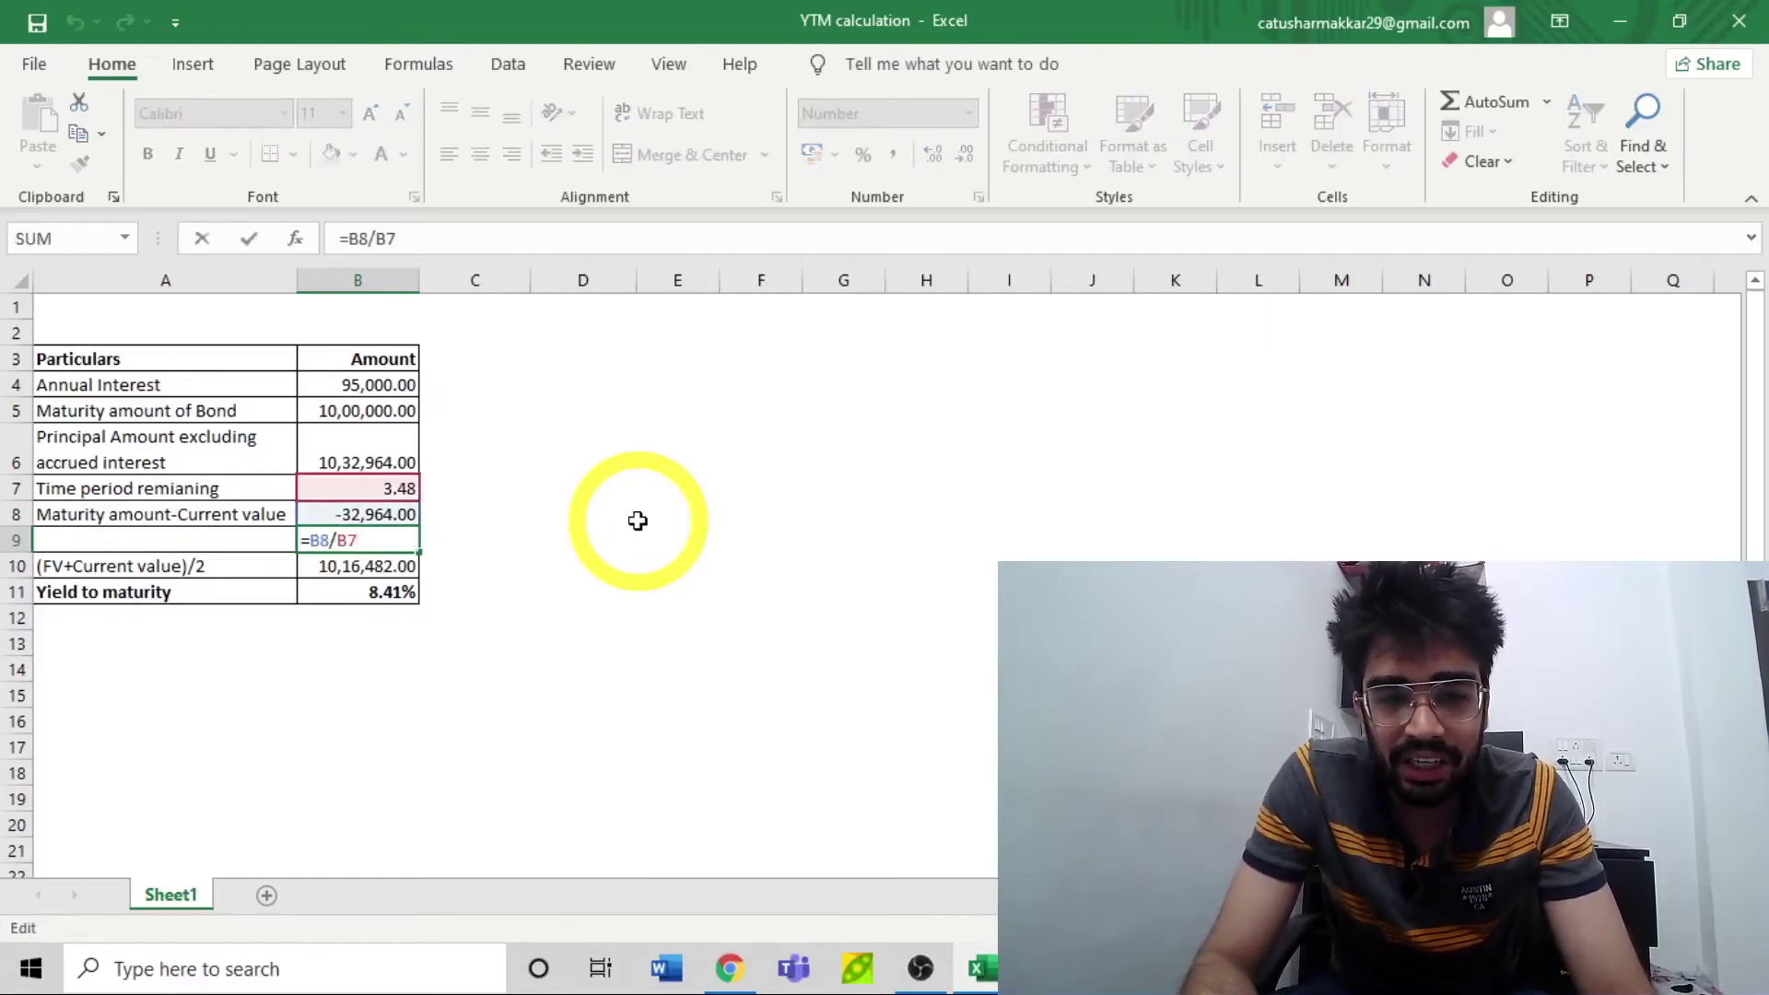
{"action": "key", "text": "ctrl+Return"}
{"action": "key", "text": "F2"}
{"action": "key", "text": "Escape"}
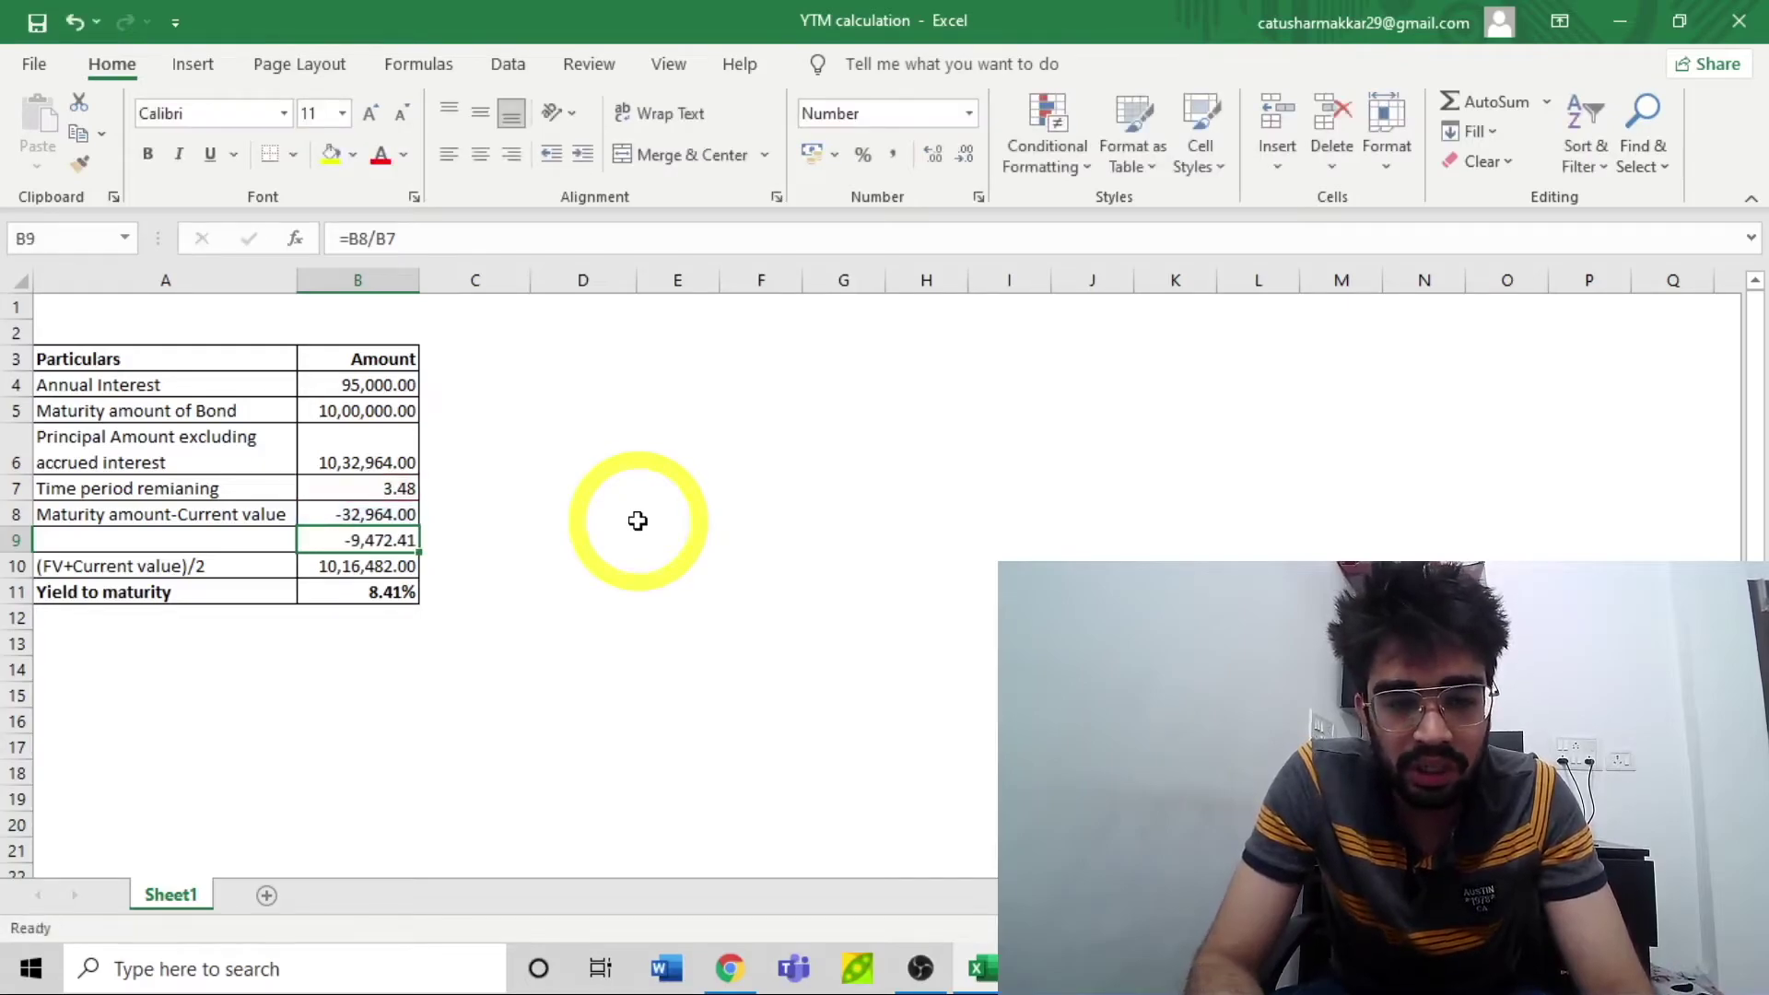
{"action": "key", "text": "F2"}
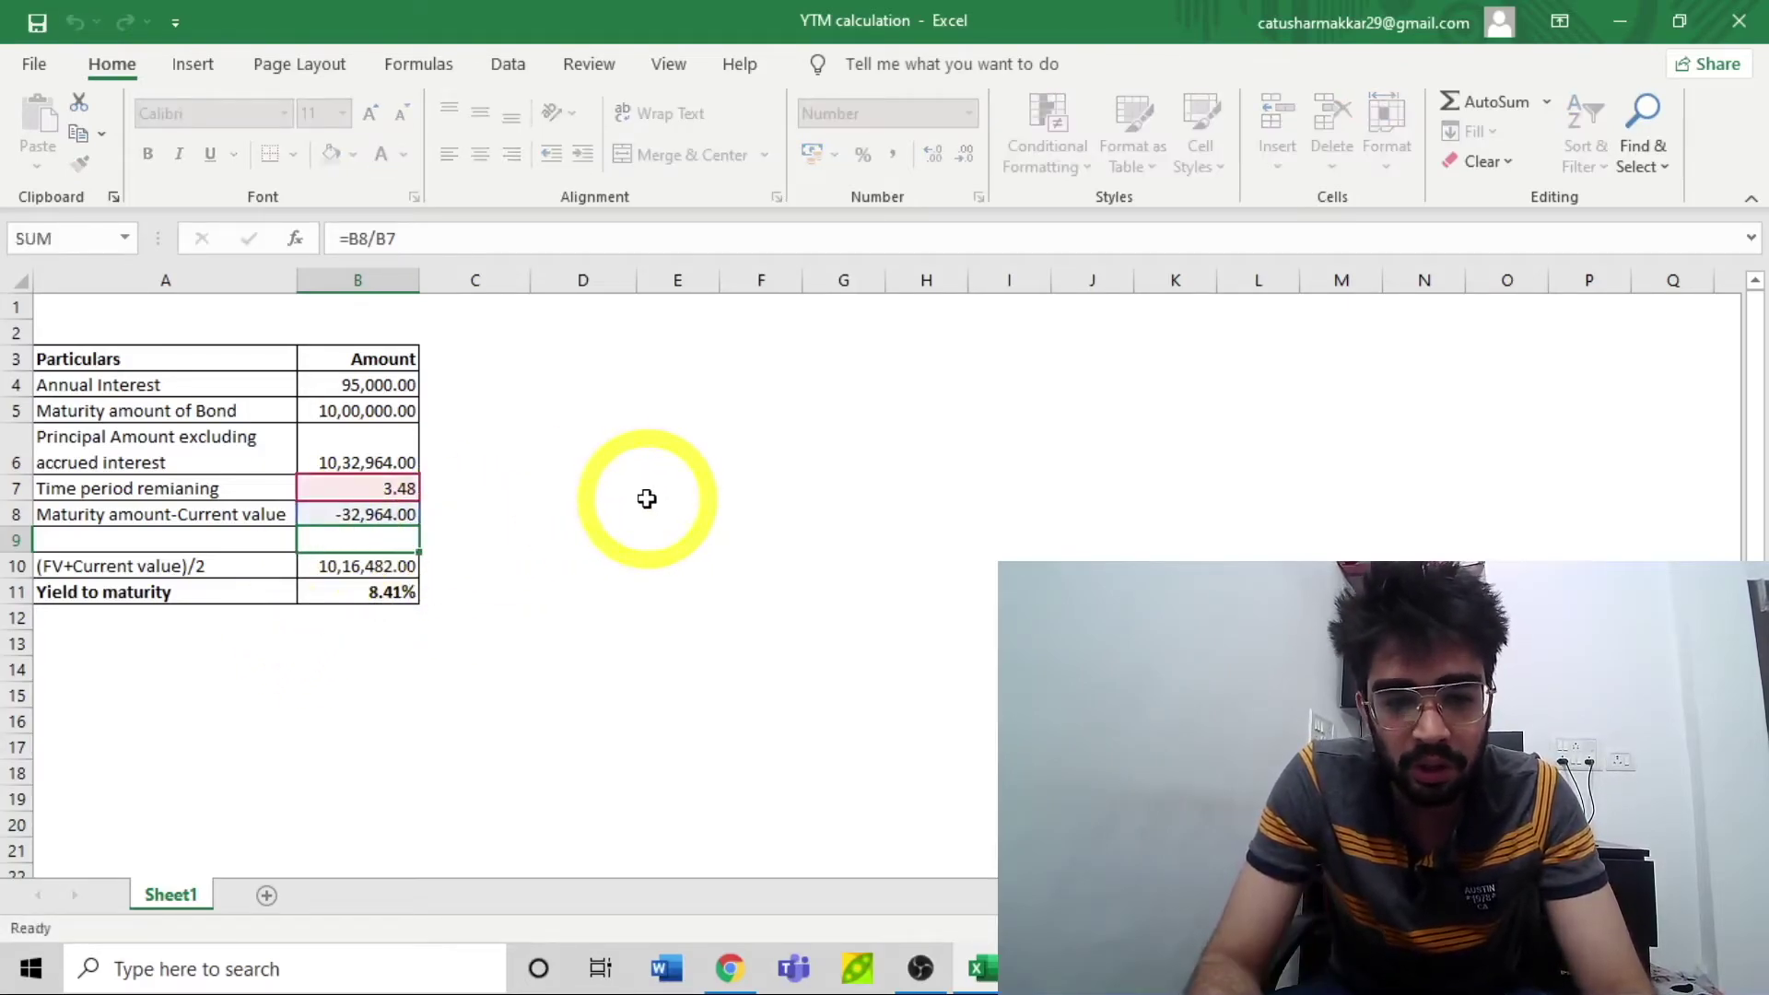
{"action": "key", "text": "Escape"}
Step: Review the (FV+Current value)/2 row and the formulas in B10 and B11
{"action": "key", "text": "Down"}
{"action": "key", "text": "Left"}
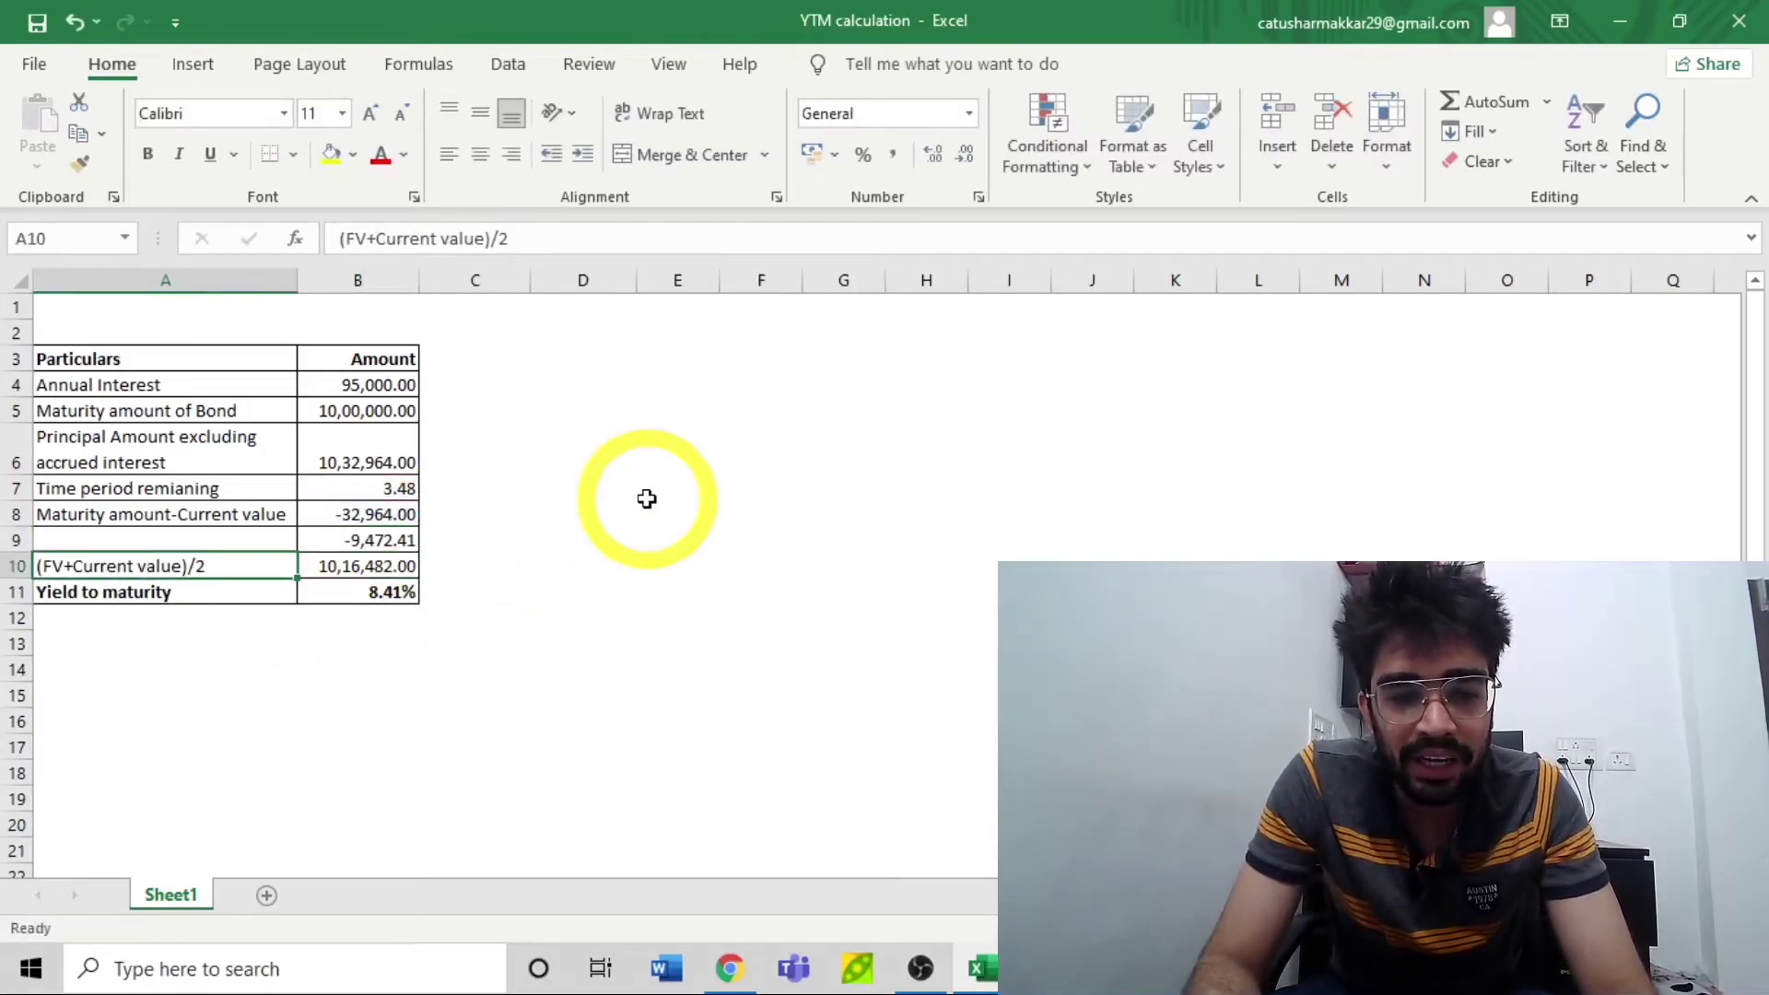
{"action": "key", "text": "Right"}
{"action": "key", "text": "F2"}
{"action": "key", "text": "Escape"}
{"action": "key", "text": "Down"}
{"action": "key", "text": "F2"}
{"action": "key", "text": "Escape"}
Step: Add the annual interest and the yearly value difference in B12 with the formula =B4+B9
{"action": "key", "text": "Up"}
{"action": "key", "text": "Up"}
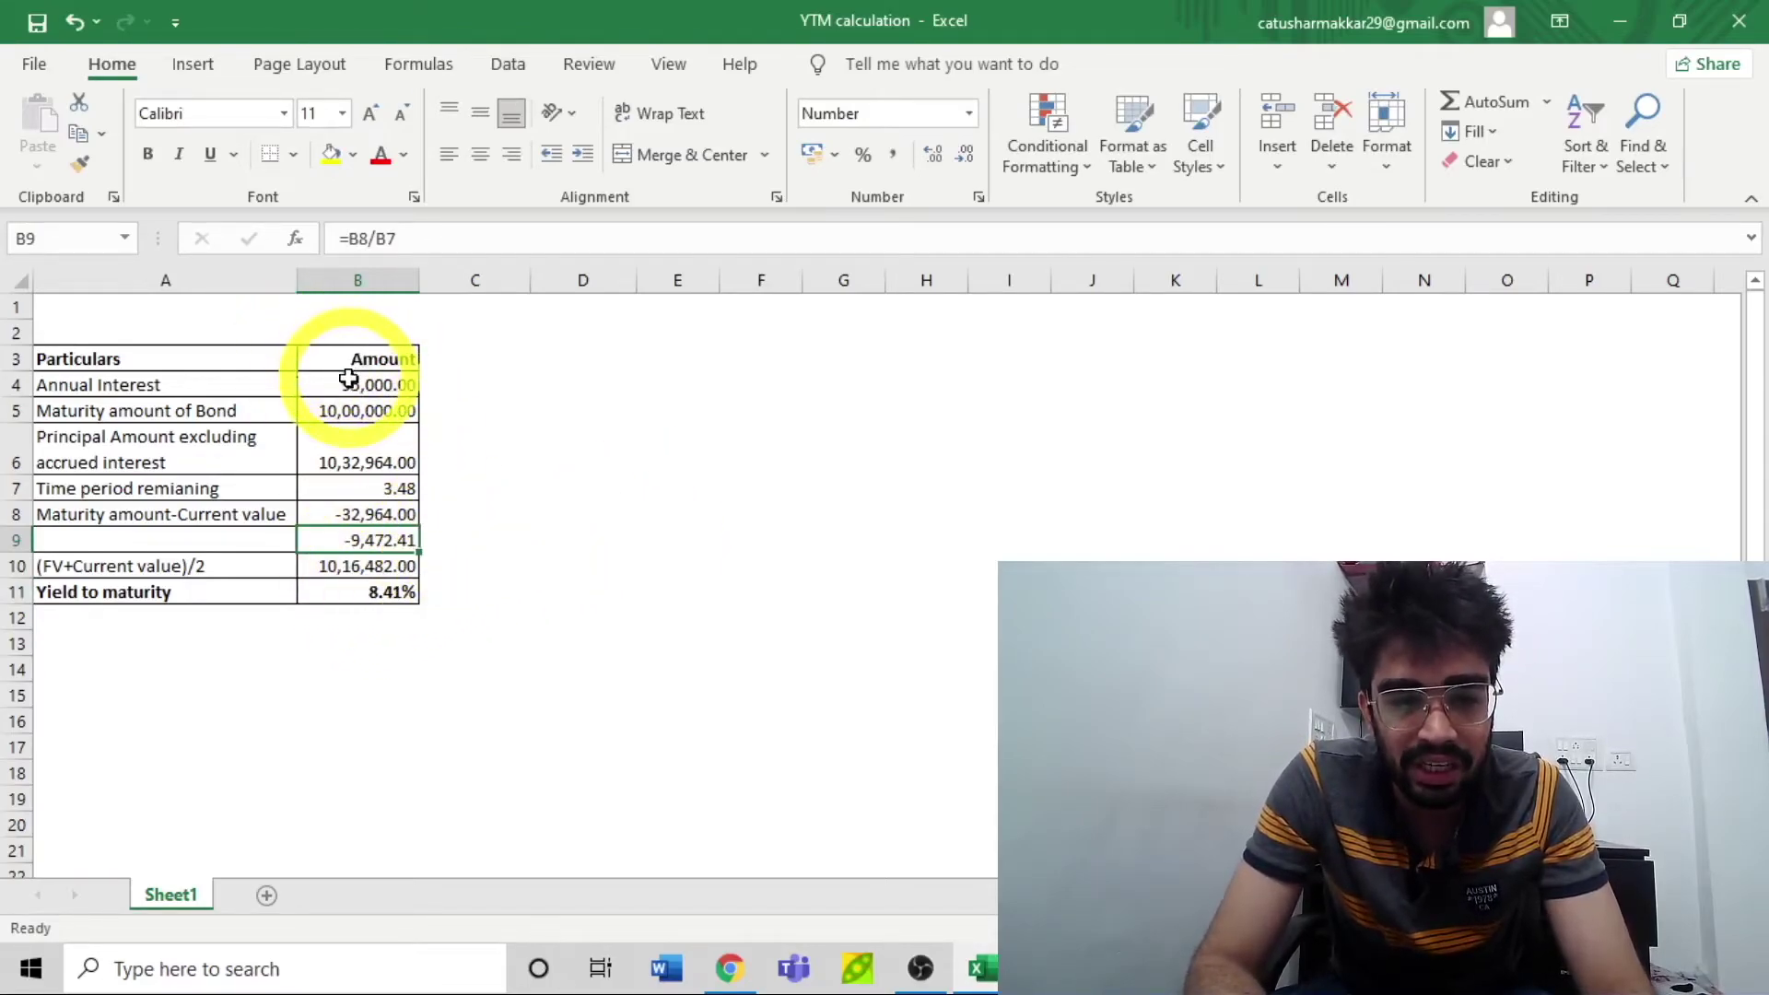
{"action": "left_click", "coordinate": [355, 384], "text": "ctrl"}
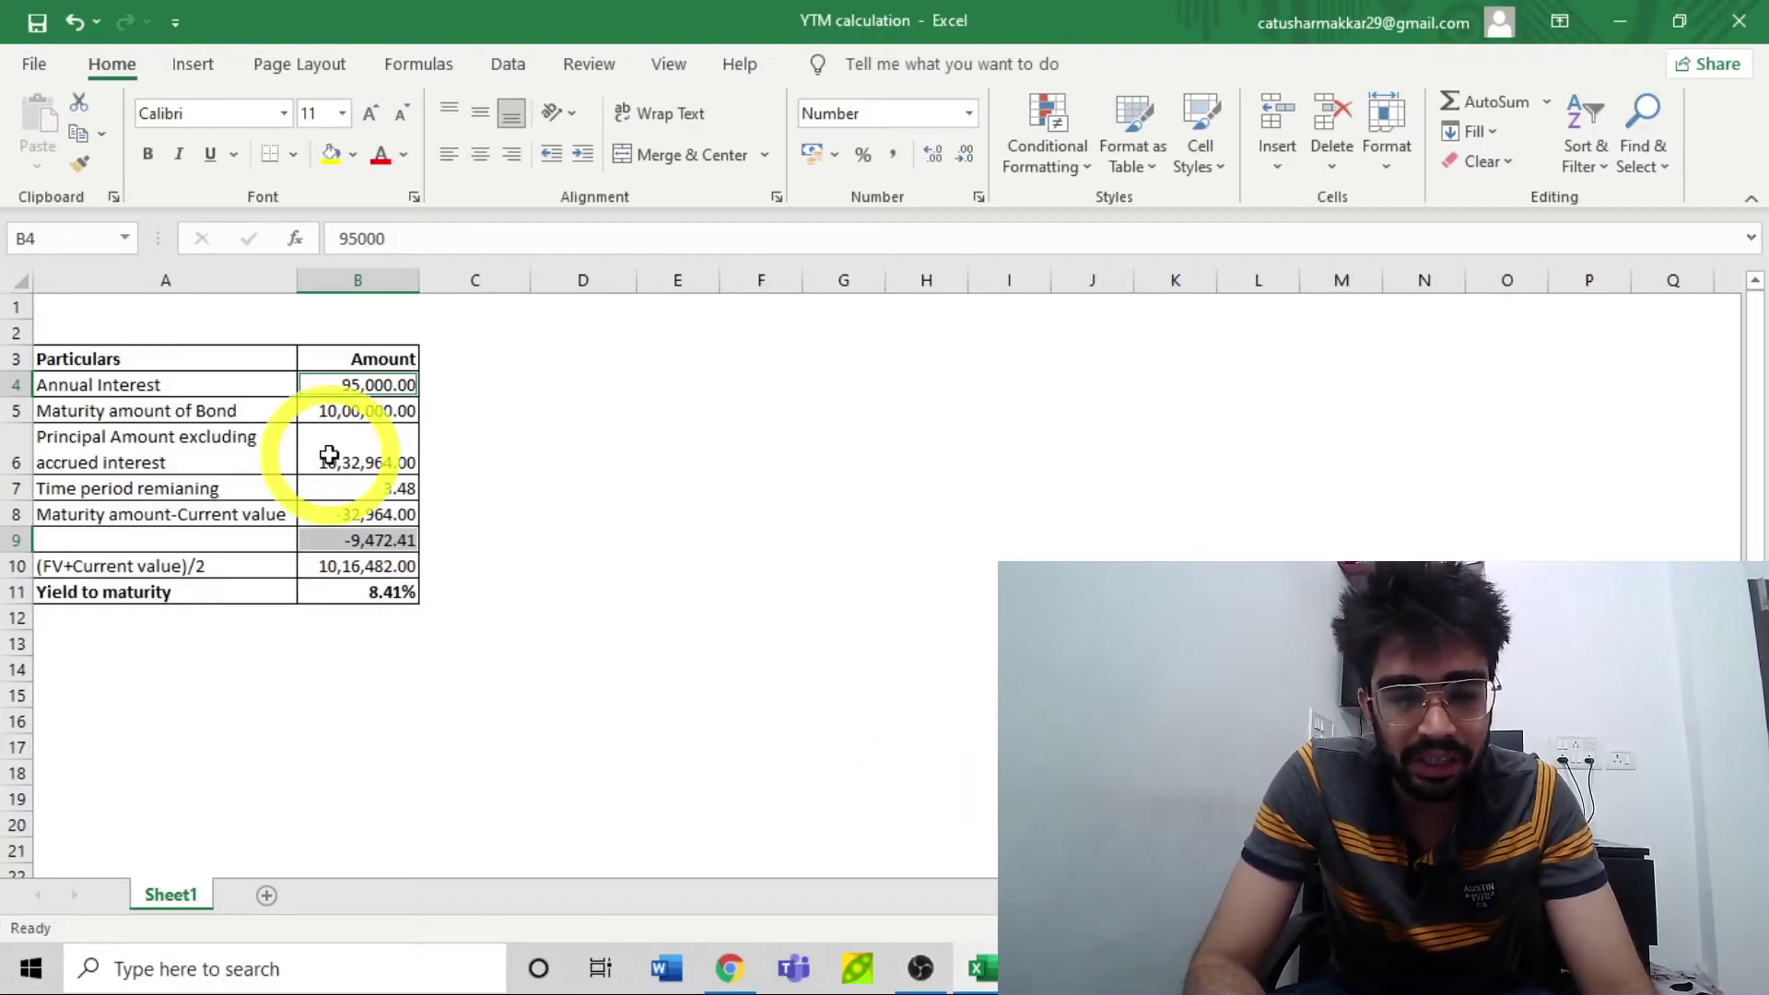
{"action": "left_click", "coordinate": [293, 623]}
{"action": "type", "text": "="}
{"action": "key", "text": "Up"}
{"action": "key", "text": "Up"}
{"action": "key", "text": "Up"}
{"action": "key", "text": "Up"}
{"action": "key", "text": "Up"}
{"action": "key", "text": "Up"}
{"action": "key", "text": "Up"}
{"action": "key", "text": "Up"}
{"action": "key", "text": "Up"}
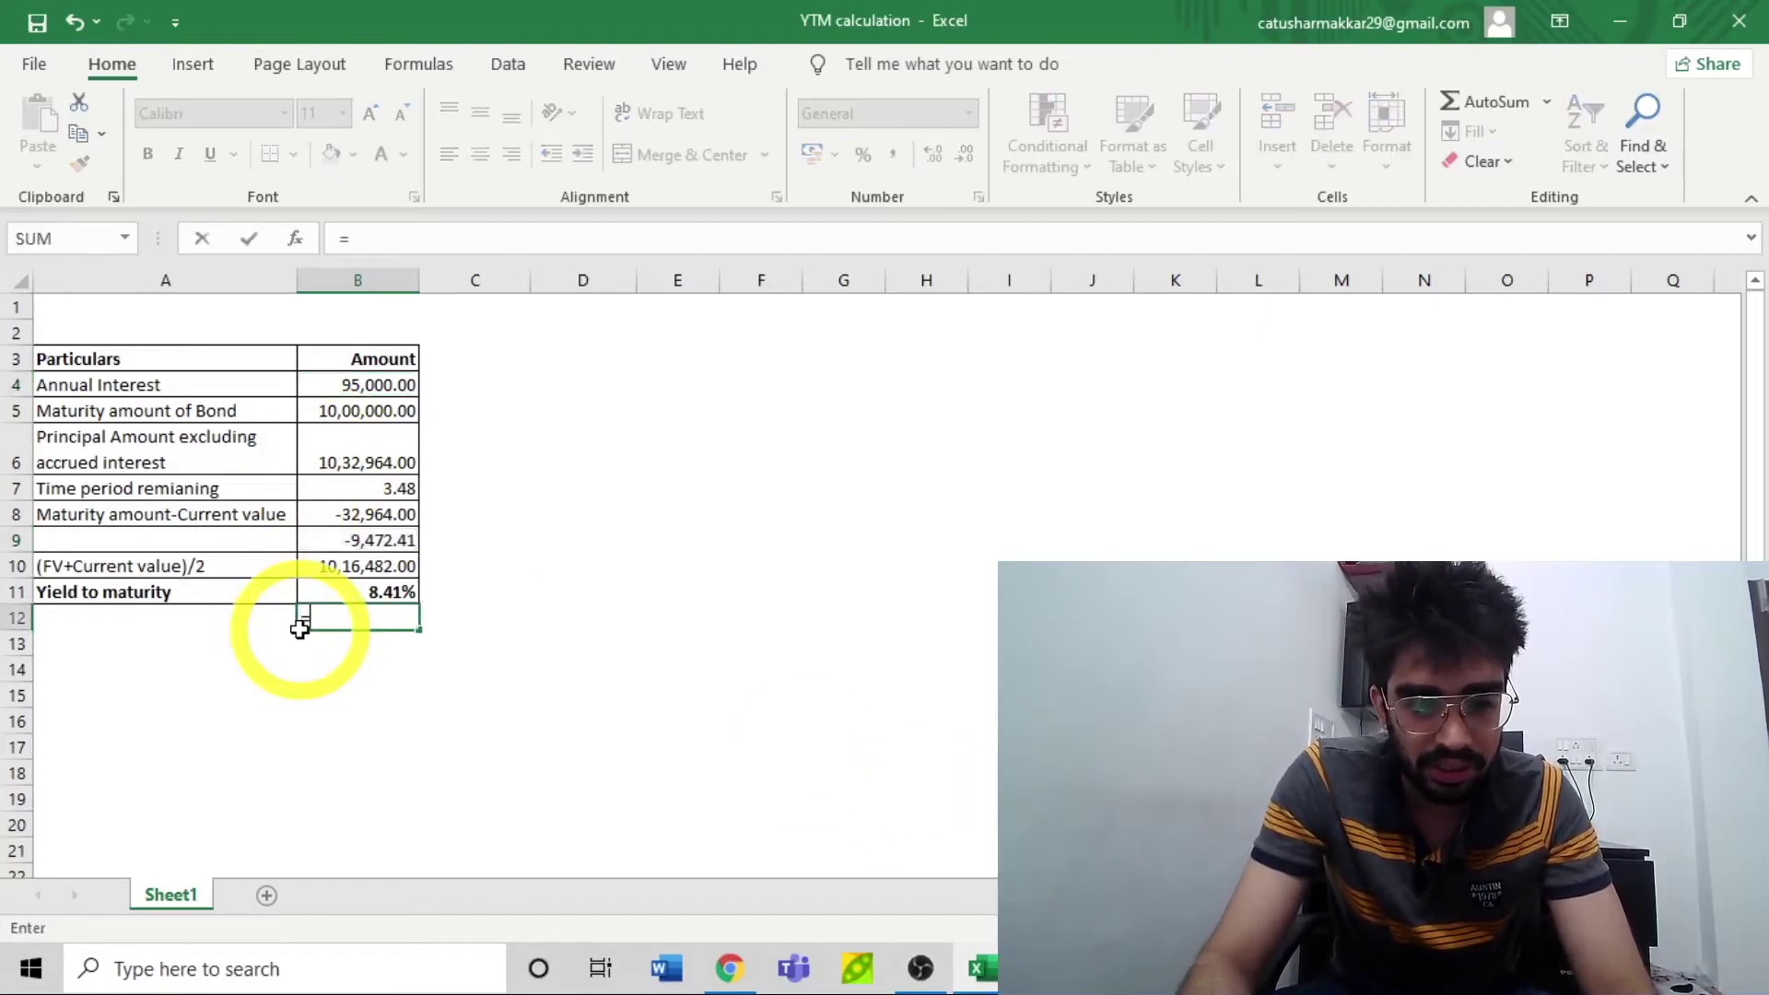
{"action": "key", "text": "Down"}
{"action": "type", "text": "+"}
{"action": "key", "text": "Up"}
{"action": "key", "text": "Up"}
{"action": "key", "text": "Up"}
{"action": "key", "text": "Return"}
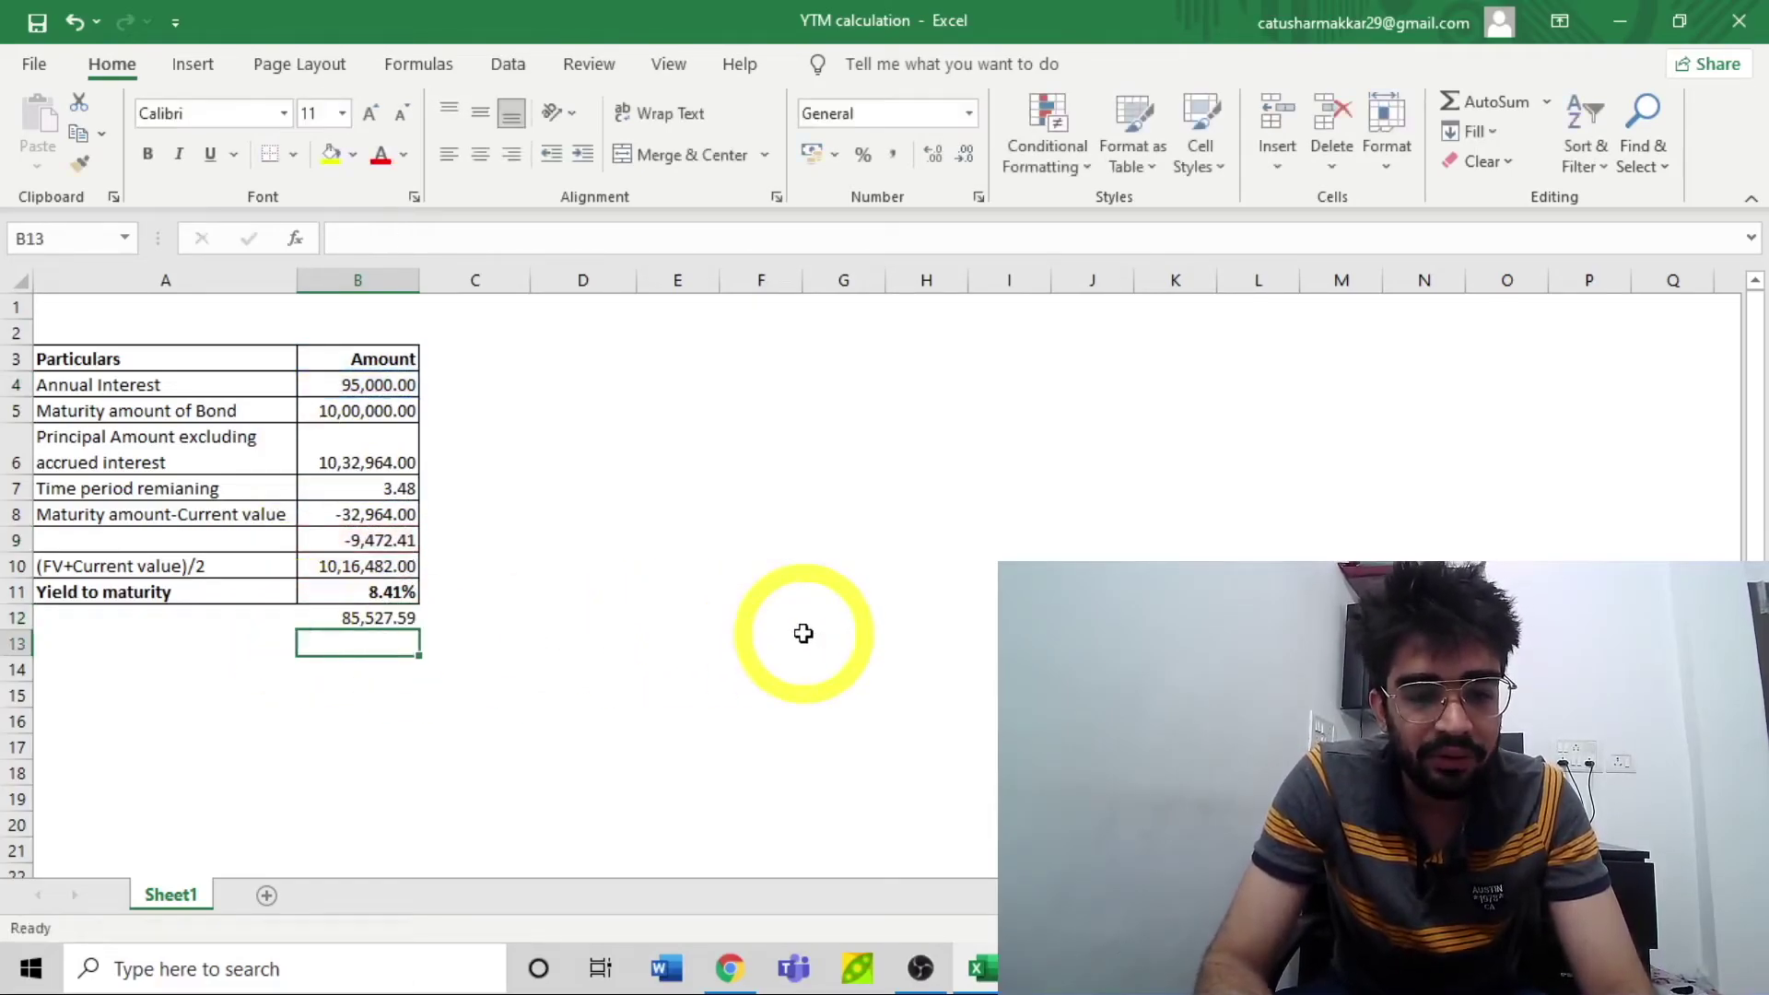
Step: Examine which cells the sum formula in B12 refers to
{"action": "key", "text": "Up"}
{"action": "key", "text": "F2"}
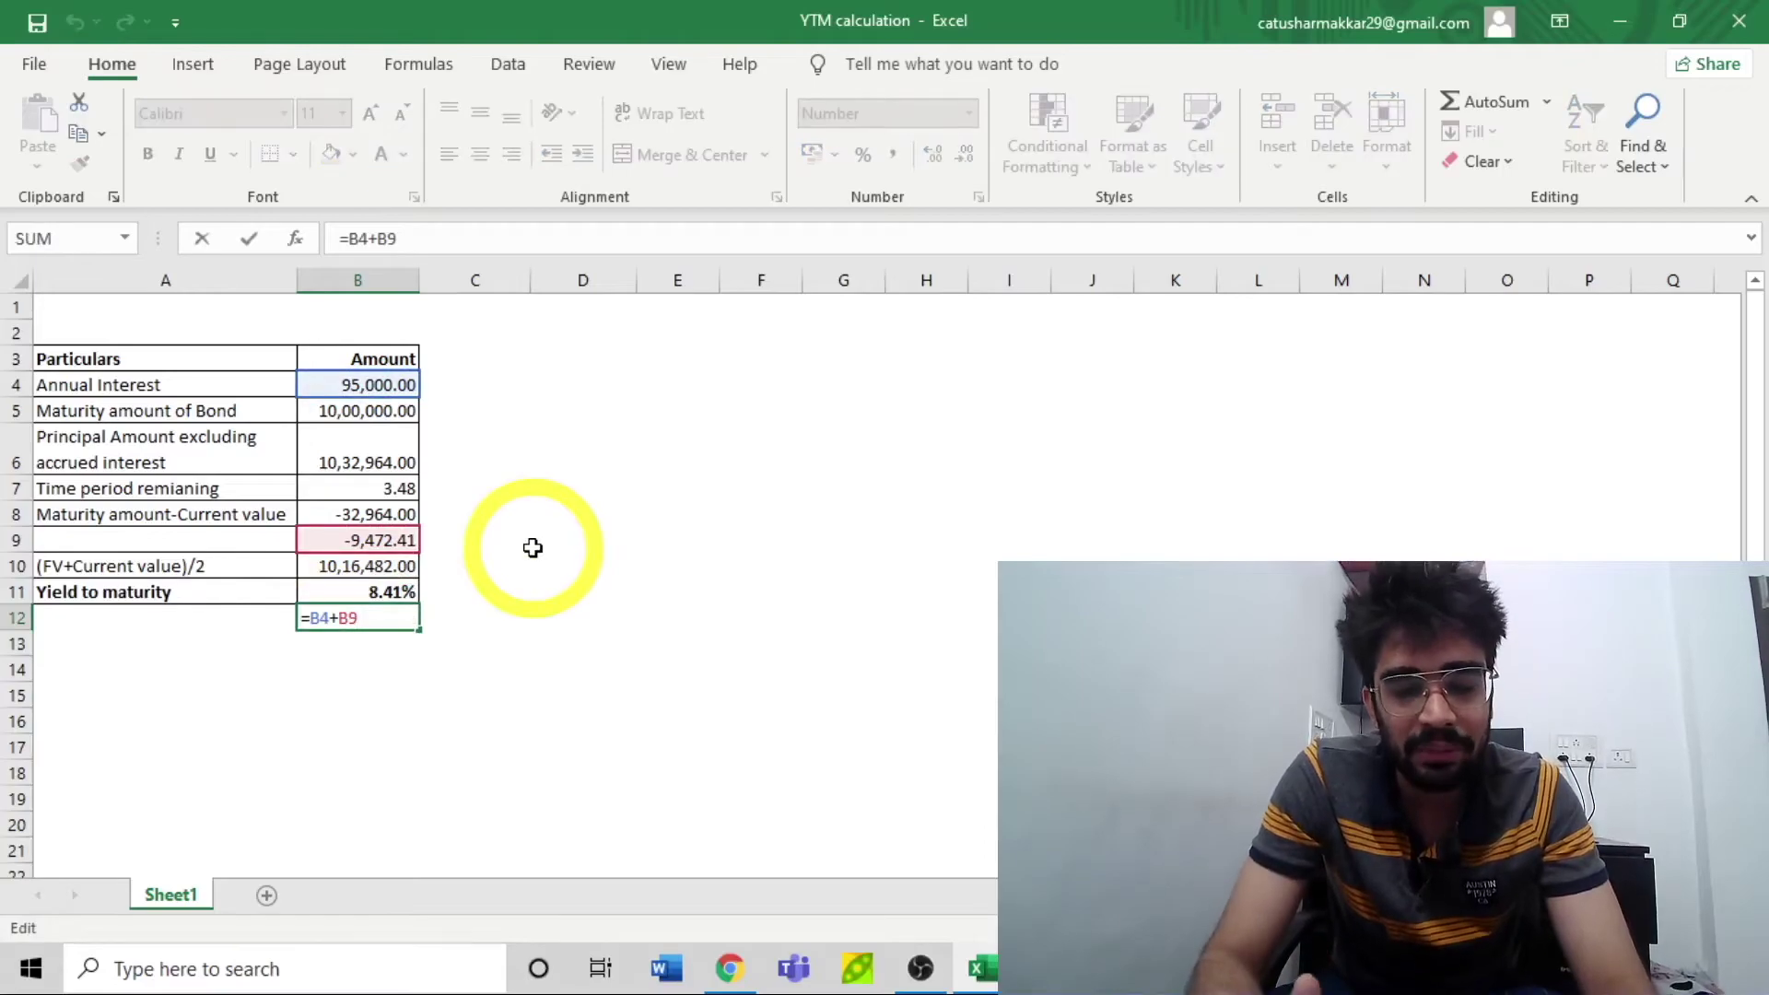
{"action": "key", "text": "Escape"}
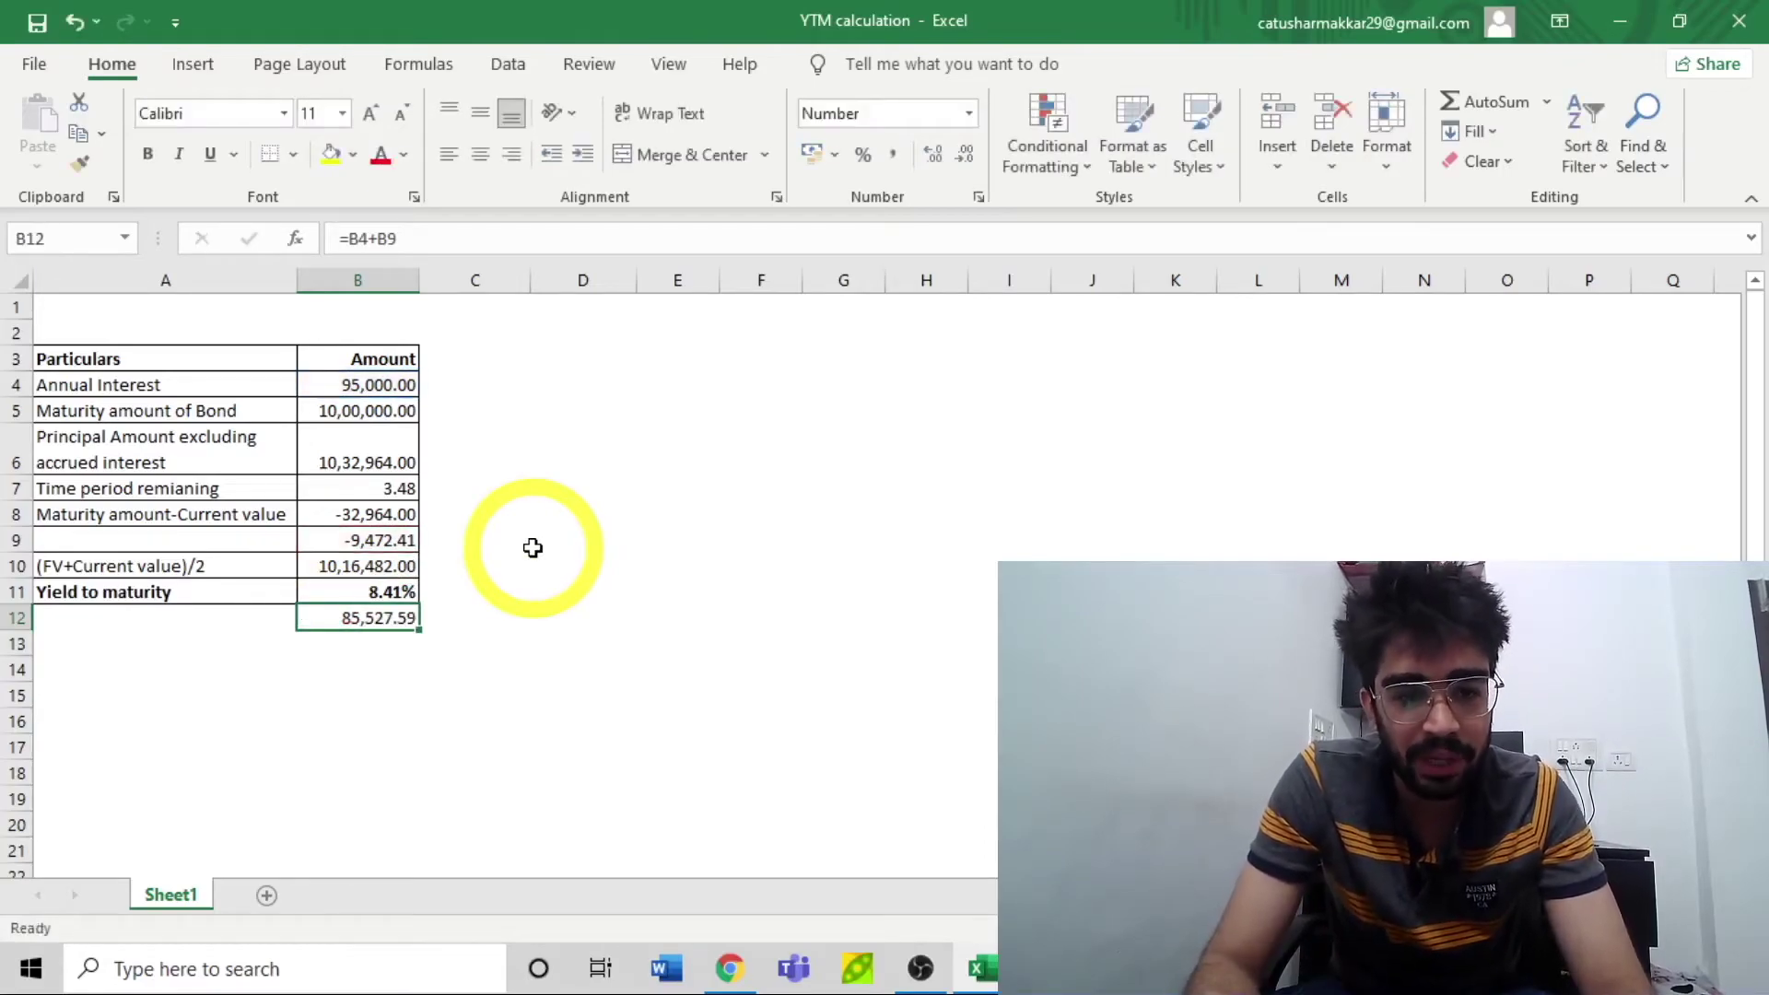
{"action": "key", "text": "F2"}
{"action": "key", "text": "Escape"}
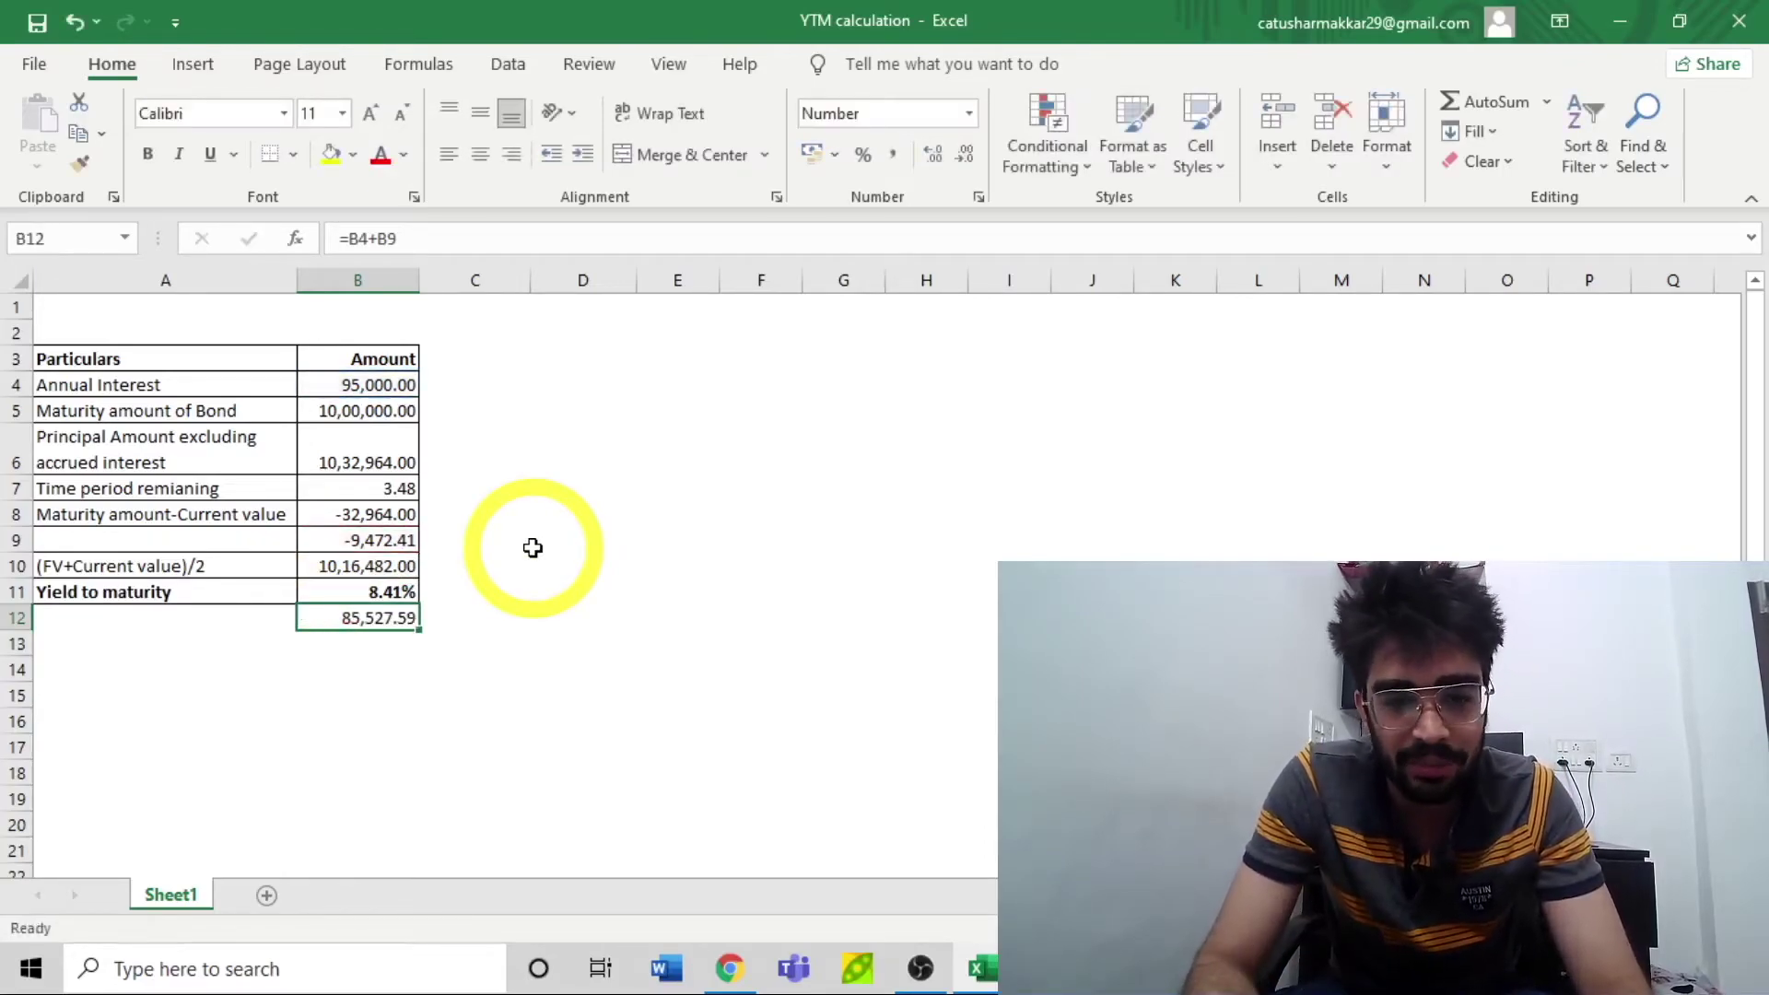
Step: Examine the averaging formula =(B5+B6)/2 in B10 and the rows above it
{"action": "key", "text": "Left"}
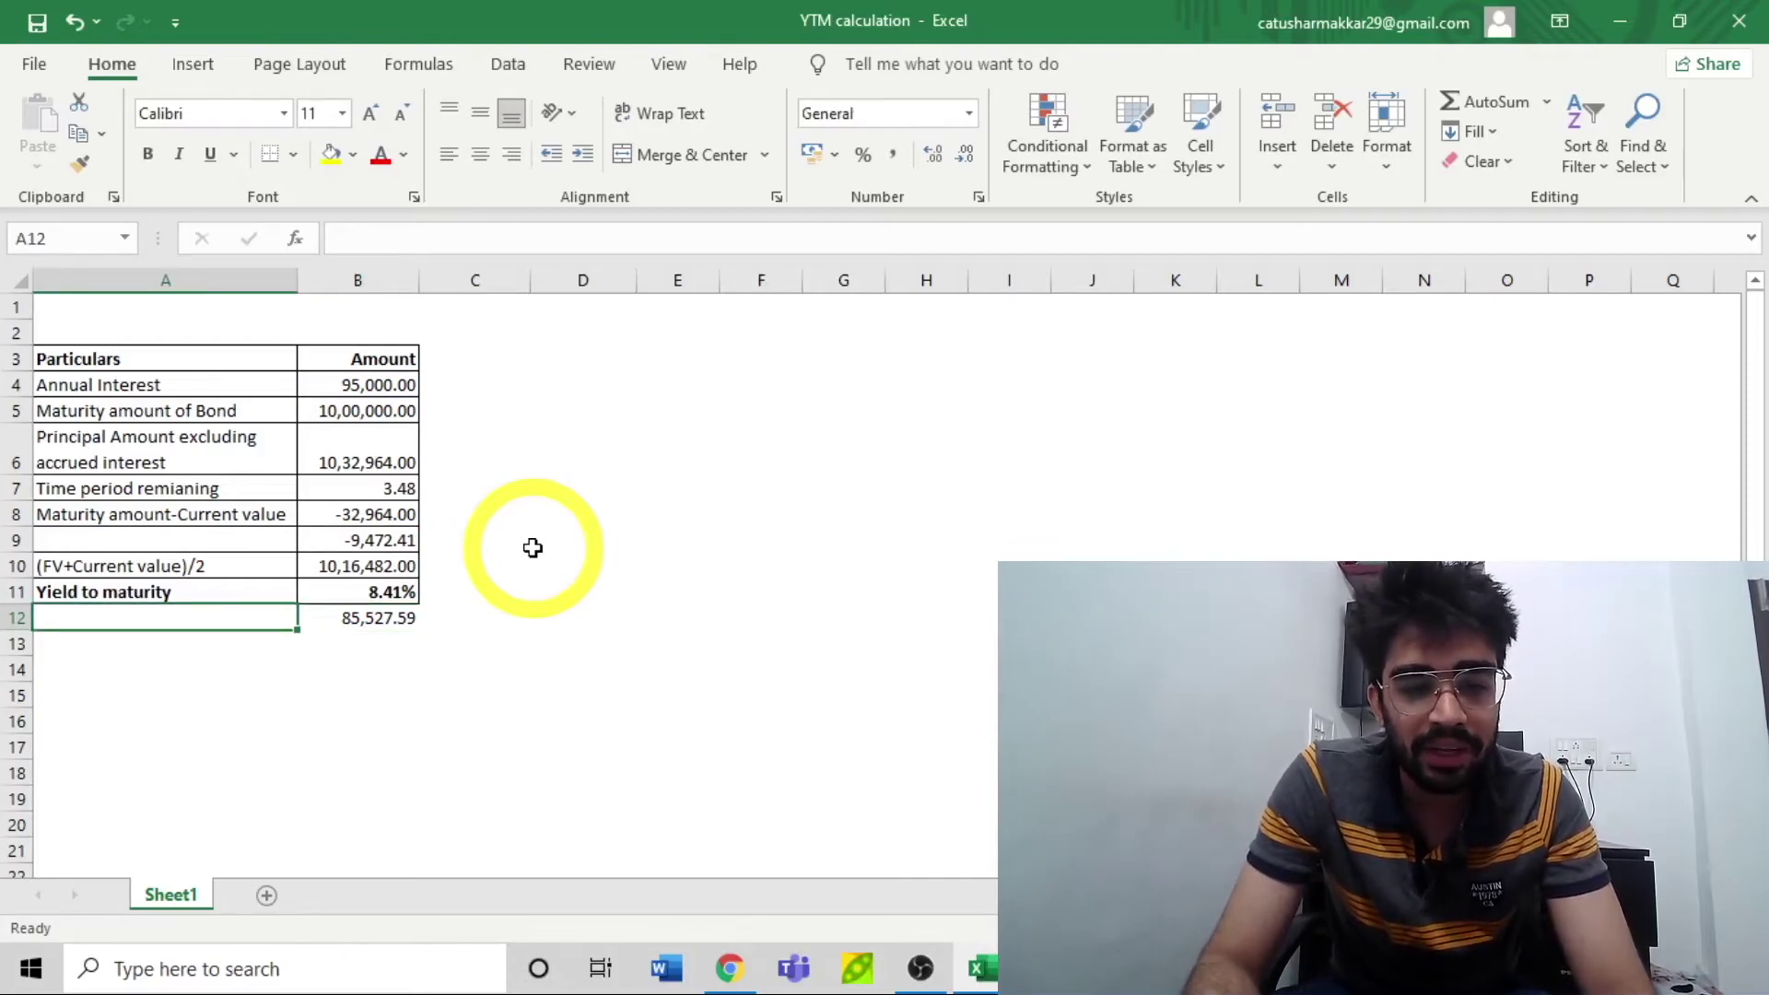
{"action": "key", "text": "Up"}
{"action": "key", "text": "Up"}
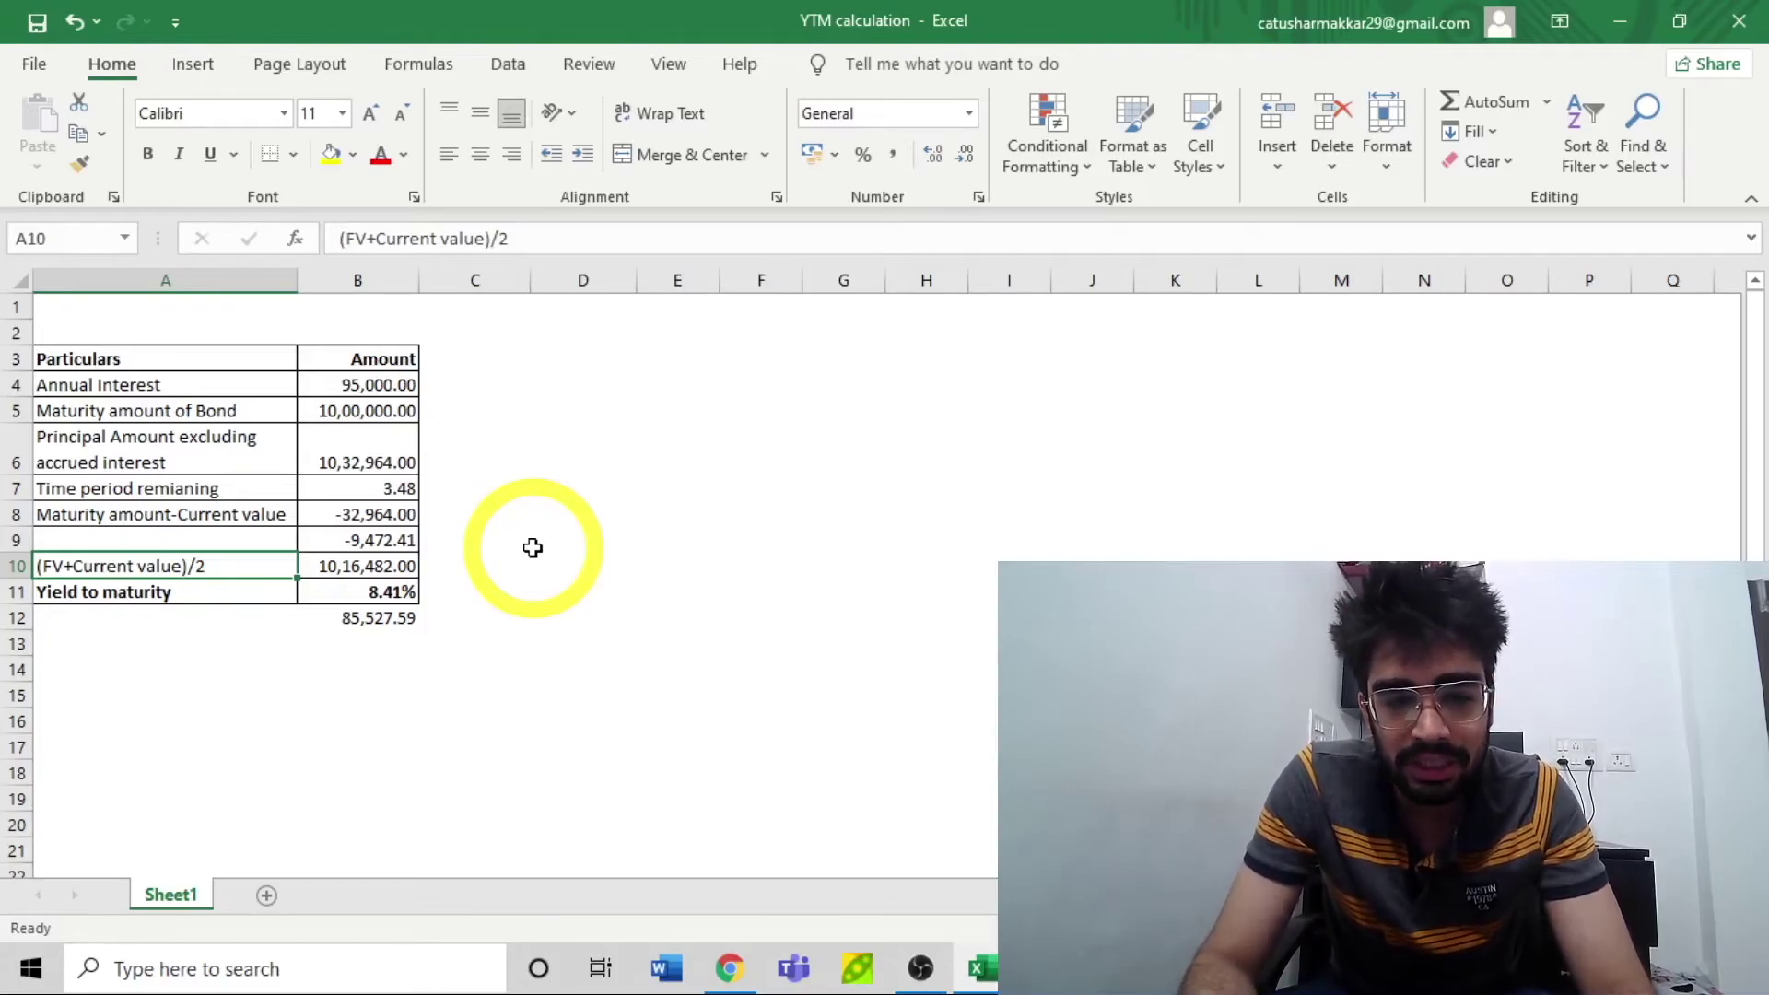
{"action": "key", "text": "Right"}
{"action": "type", "text": "=(B5+B6)/2"}
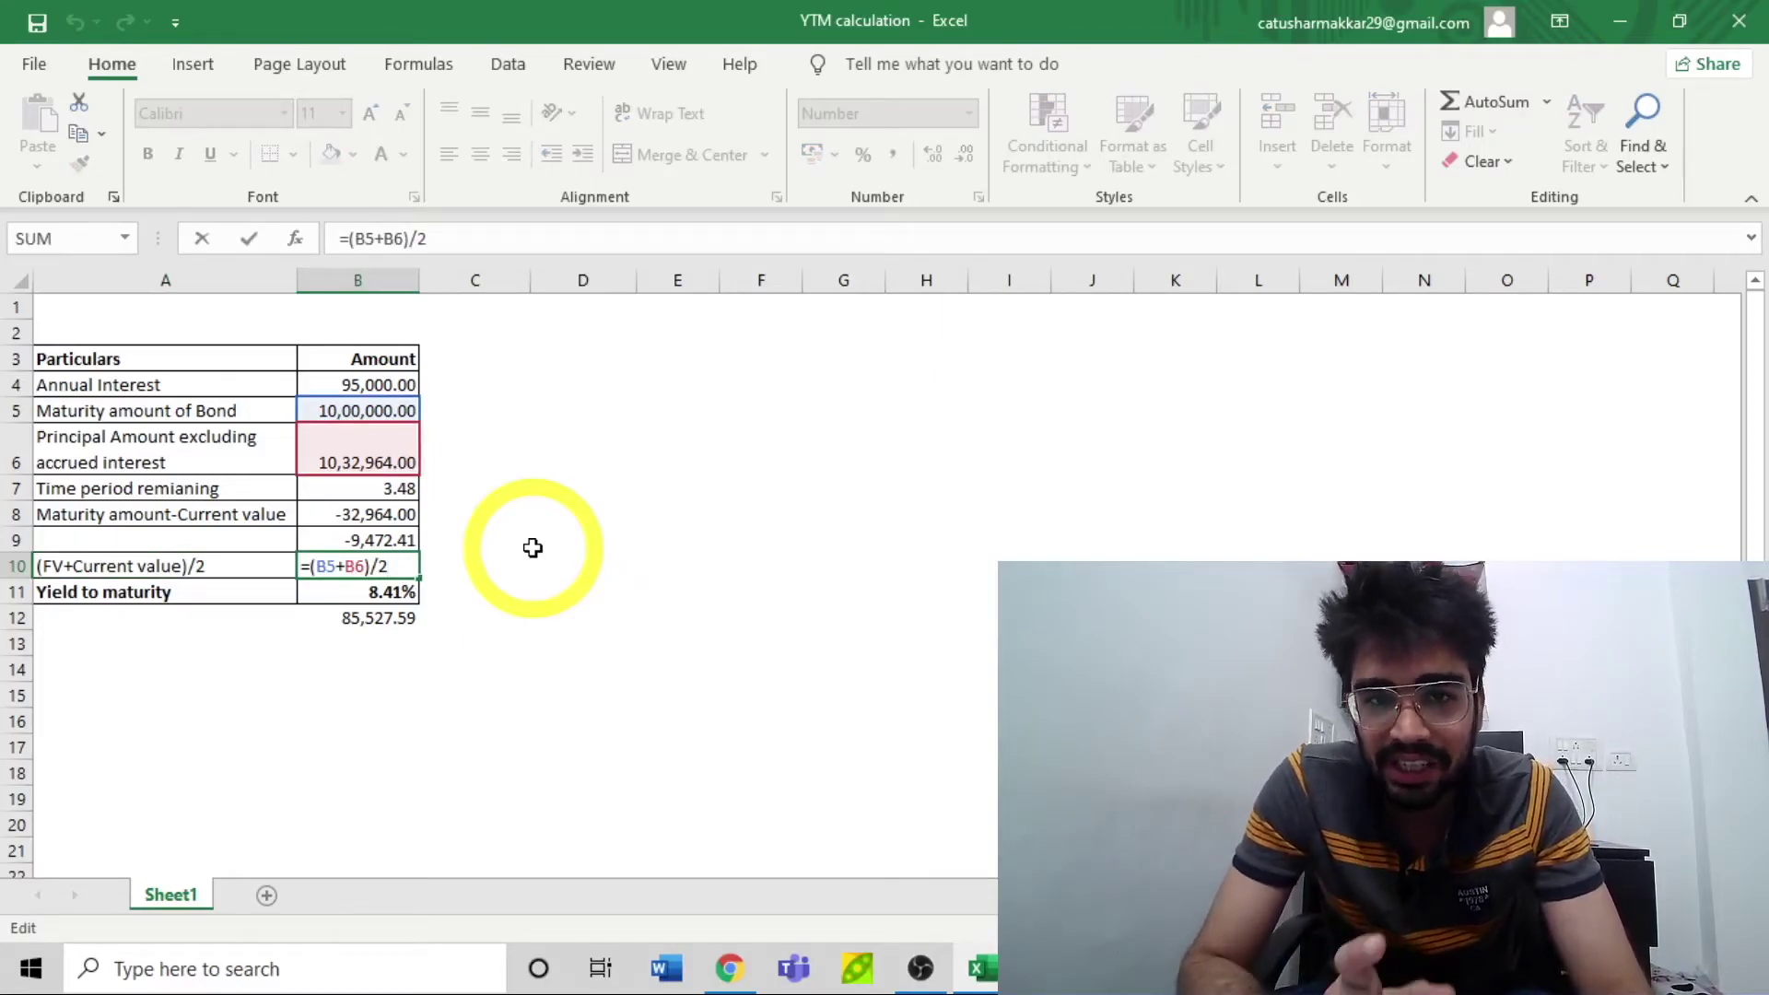
{"action": "key", "text": "ctrl+Return"}
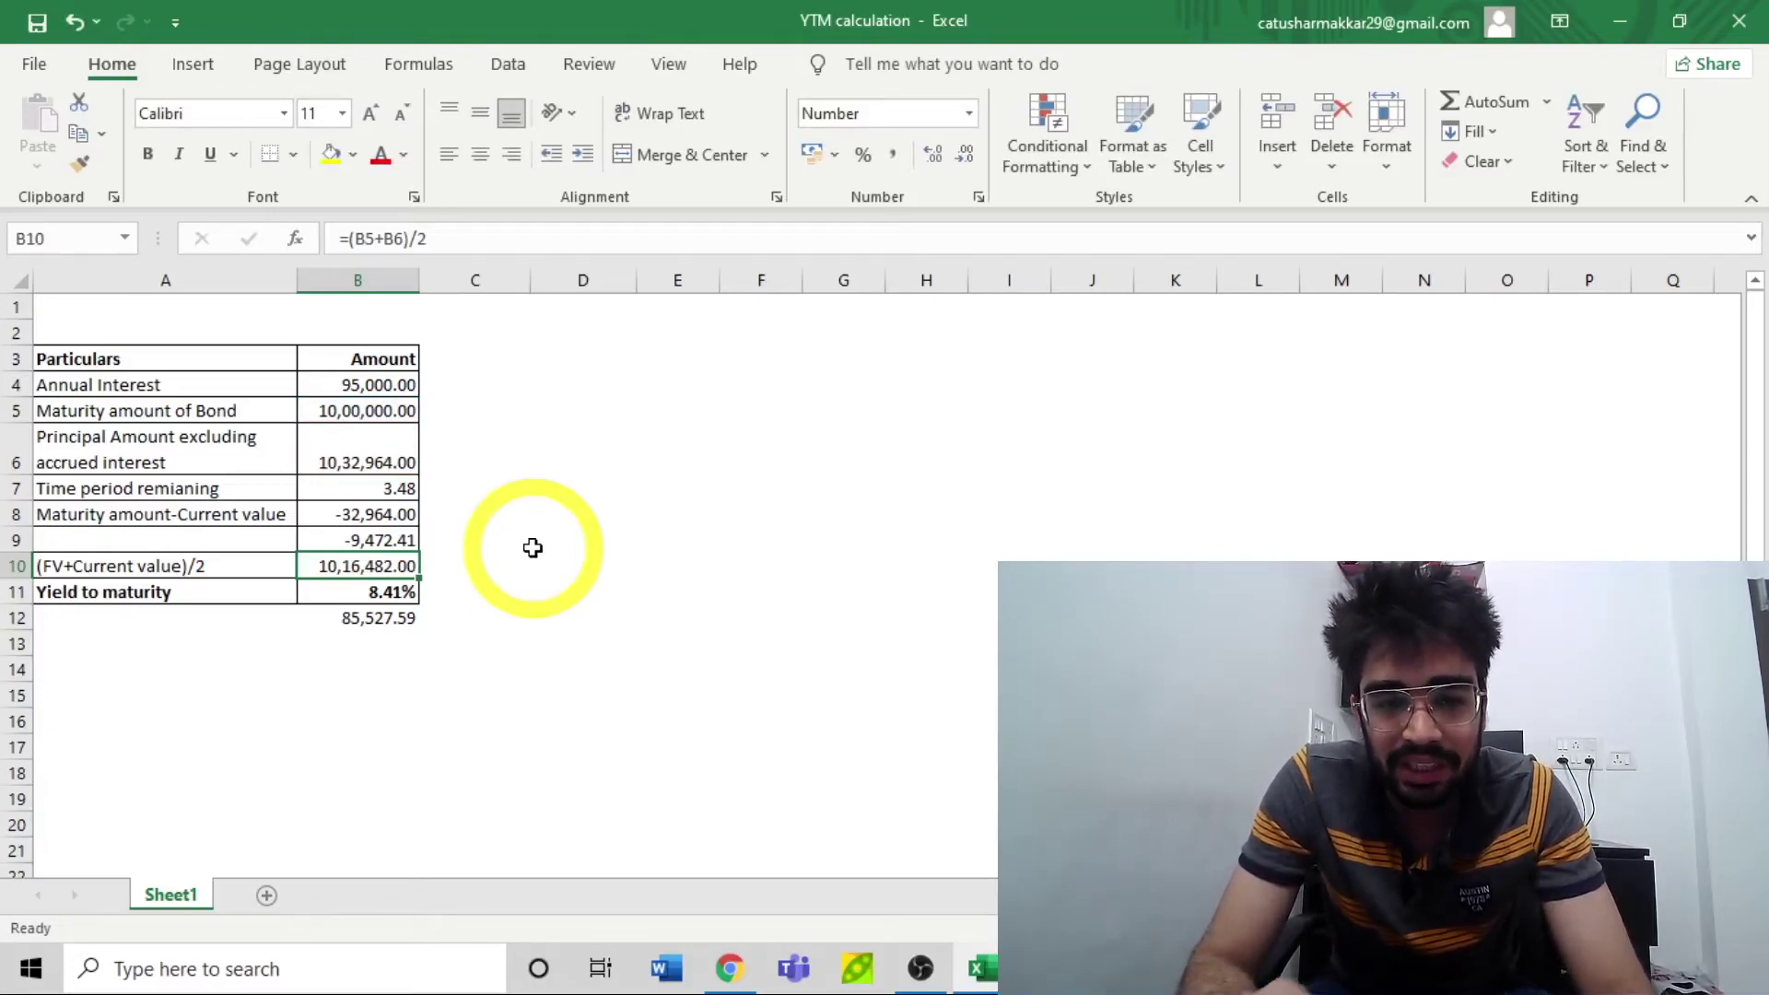
{"action": "key", "text": "Up"}
{"action": "key", "text": "Up"}
{"action": "key", "text": "Up"}
{"action": "key", "text": "Down"}
{"action": "key", "text": "Down"}
{"action": "key", "text": "Down"}
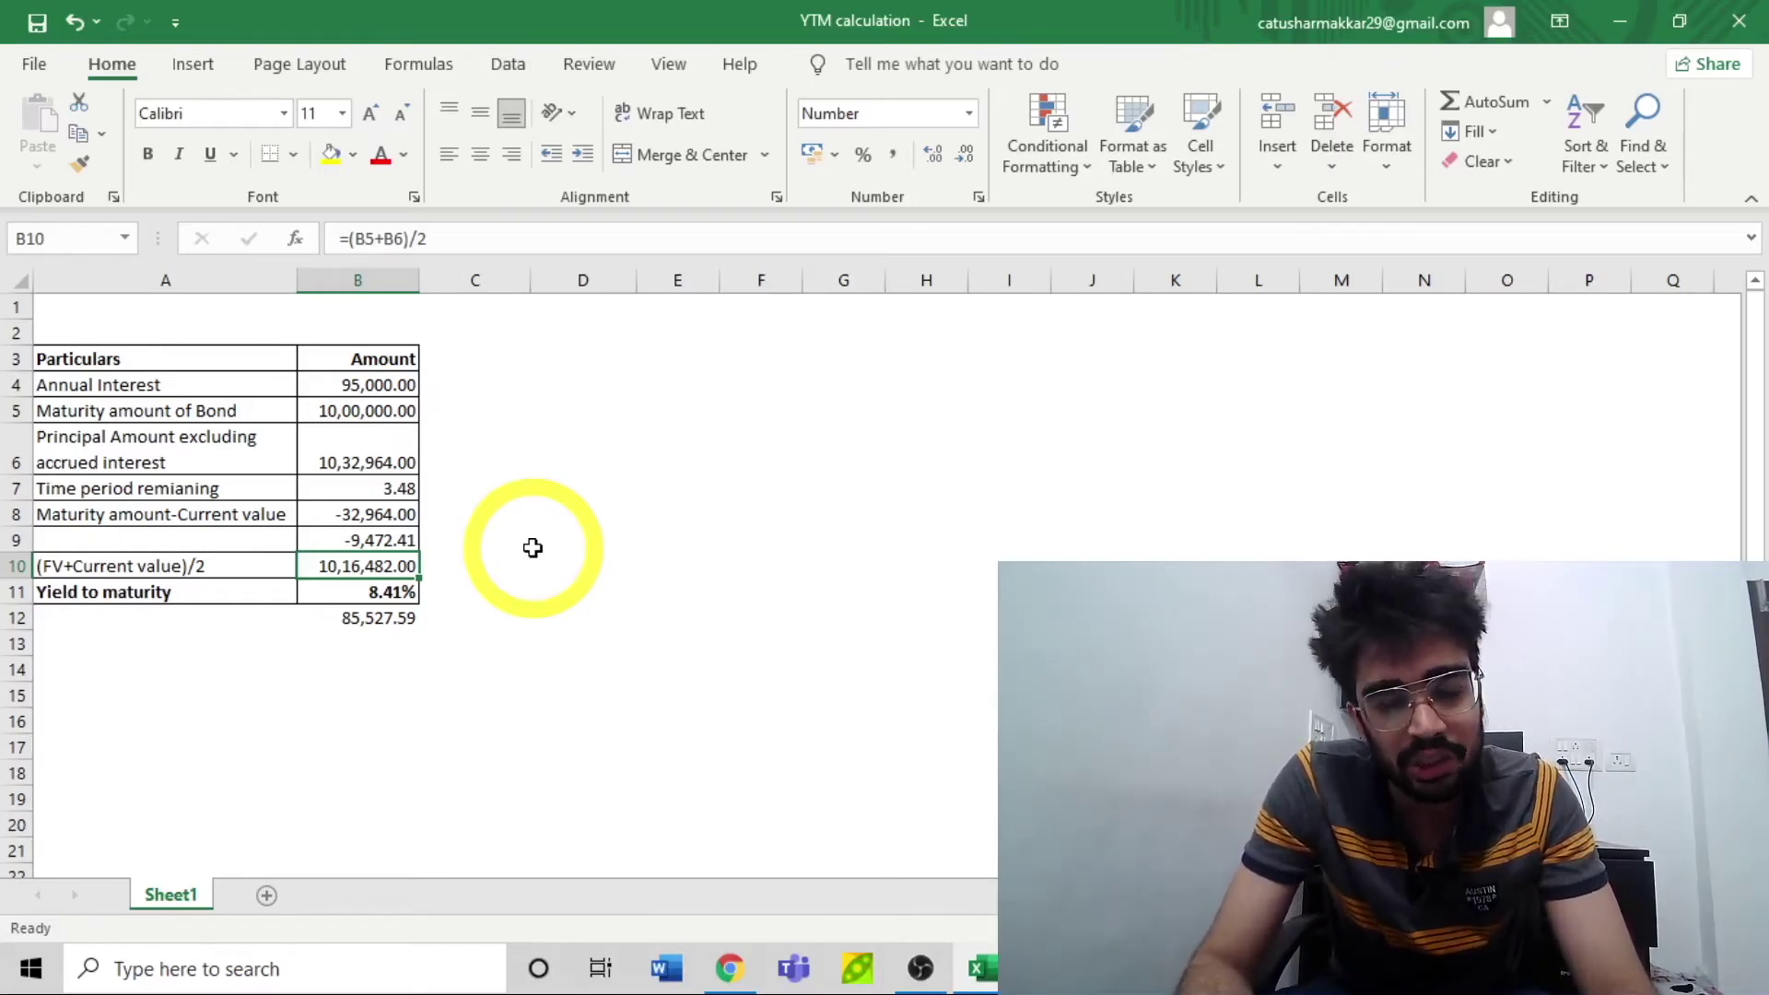
Step: Examine the yield to maturity formula in B11 and the cells it refers to
{"action": "key", "text": "Down"}
{"action": "key", "text": "F2"}
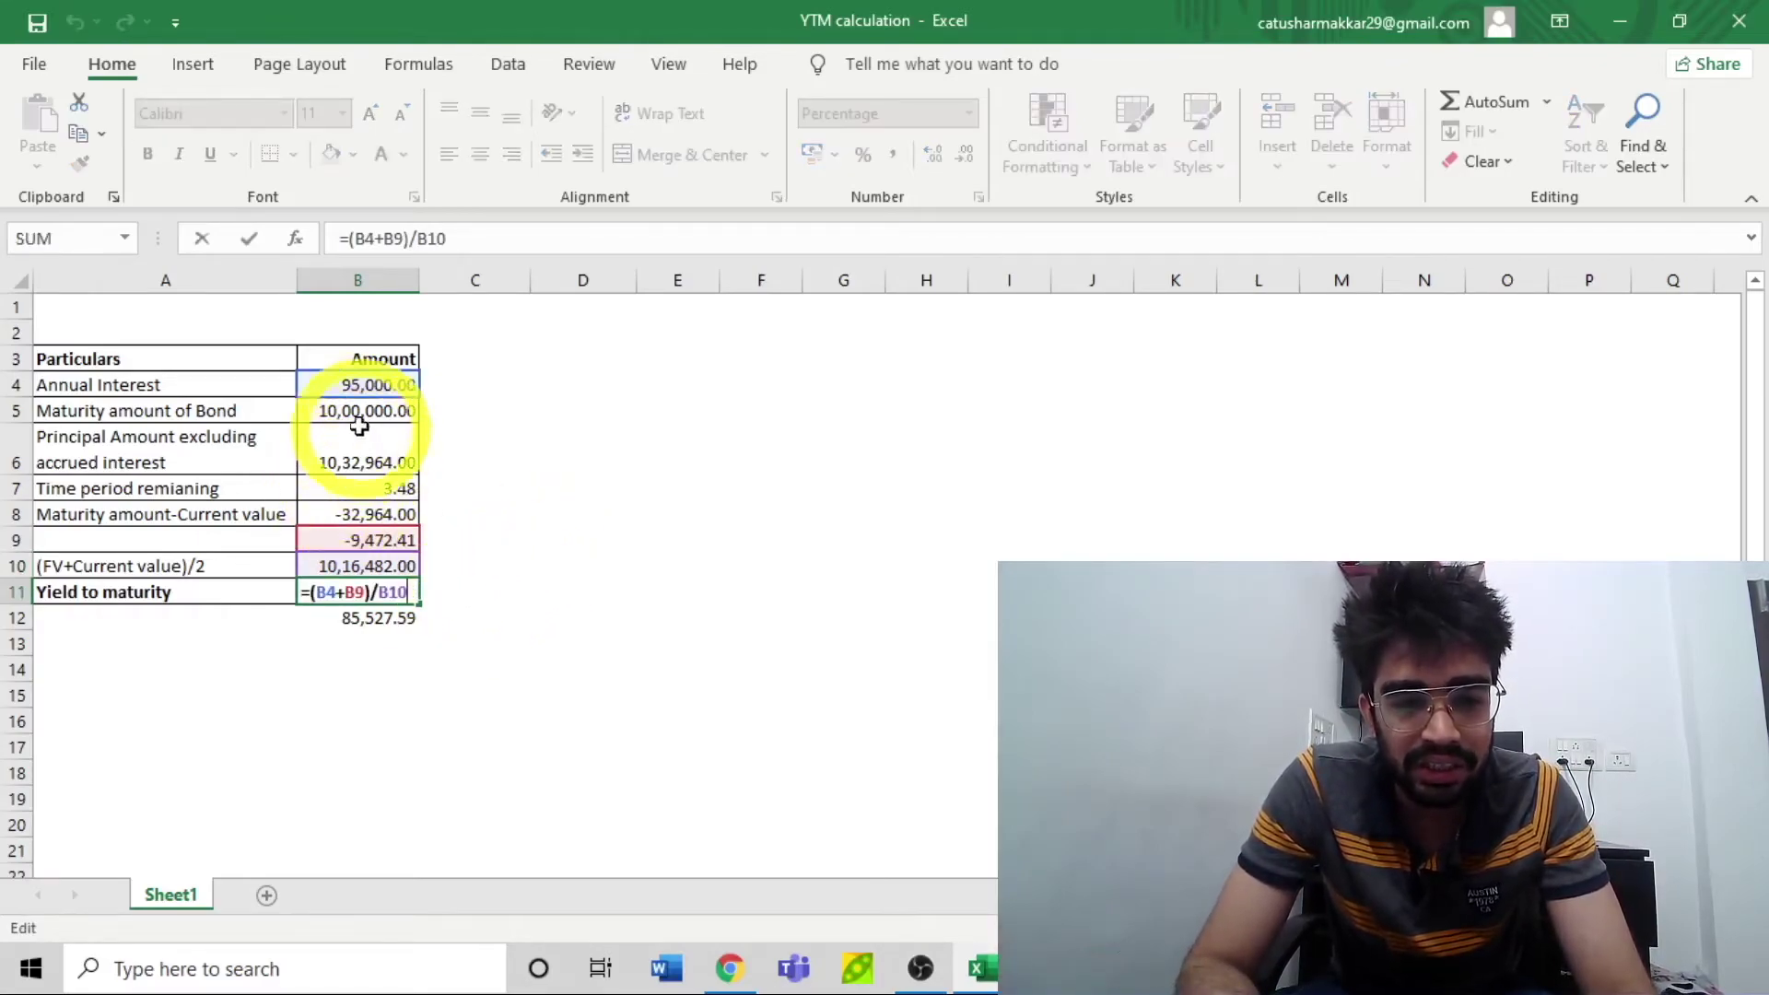
{"action": "key", "text": "Escape"}
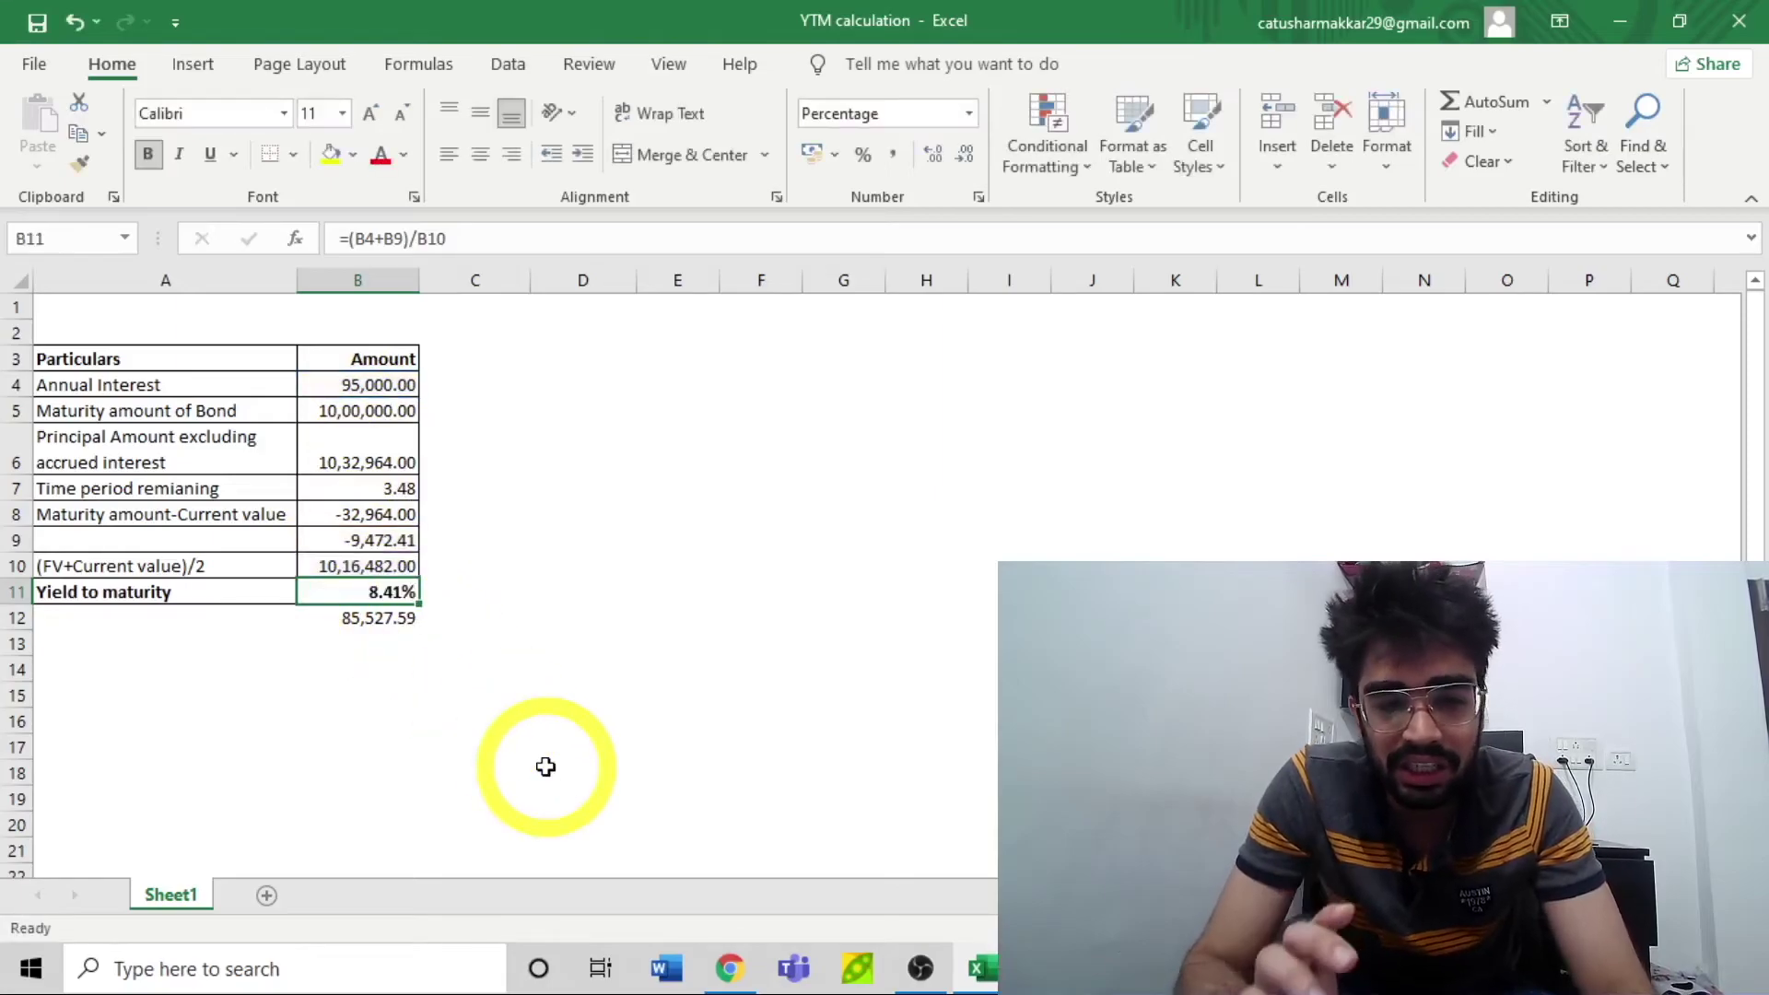
{"action": "key", "text": "F2"}
{"action": "key", "text": "Escape"}
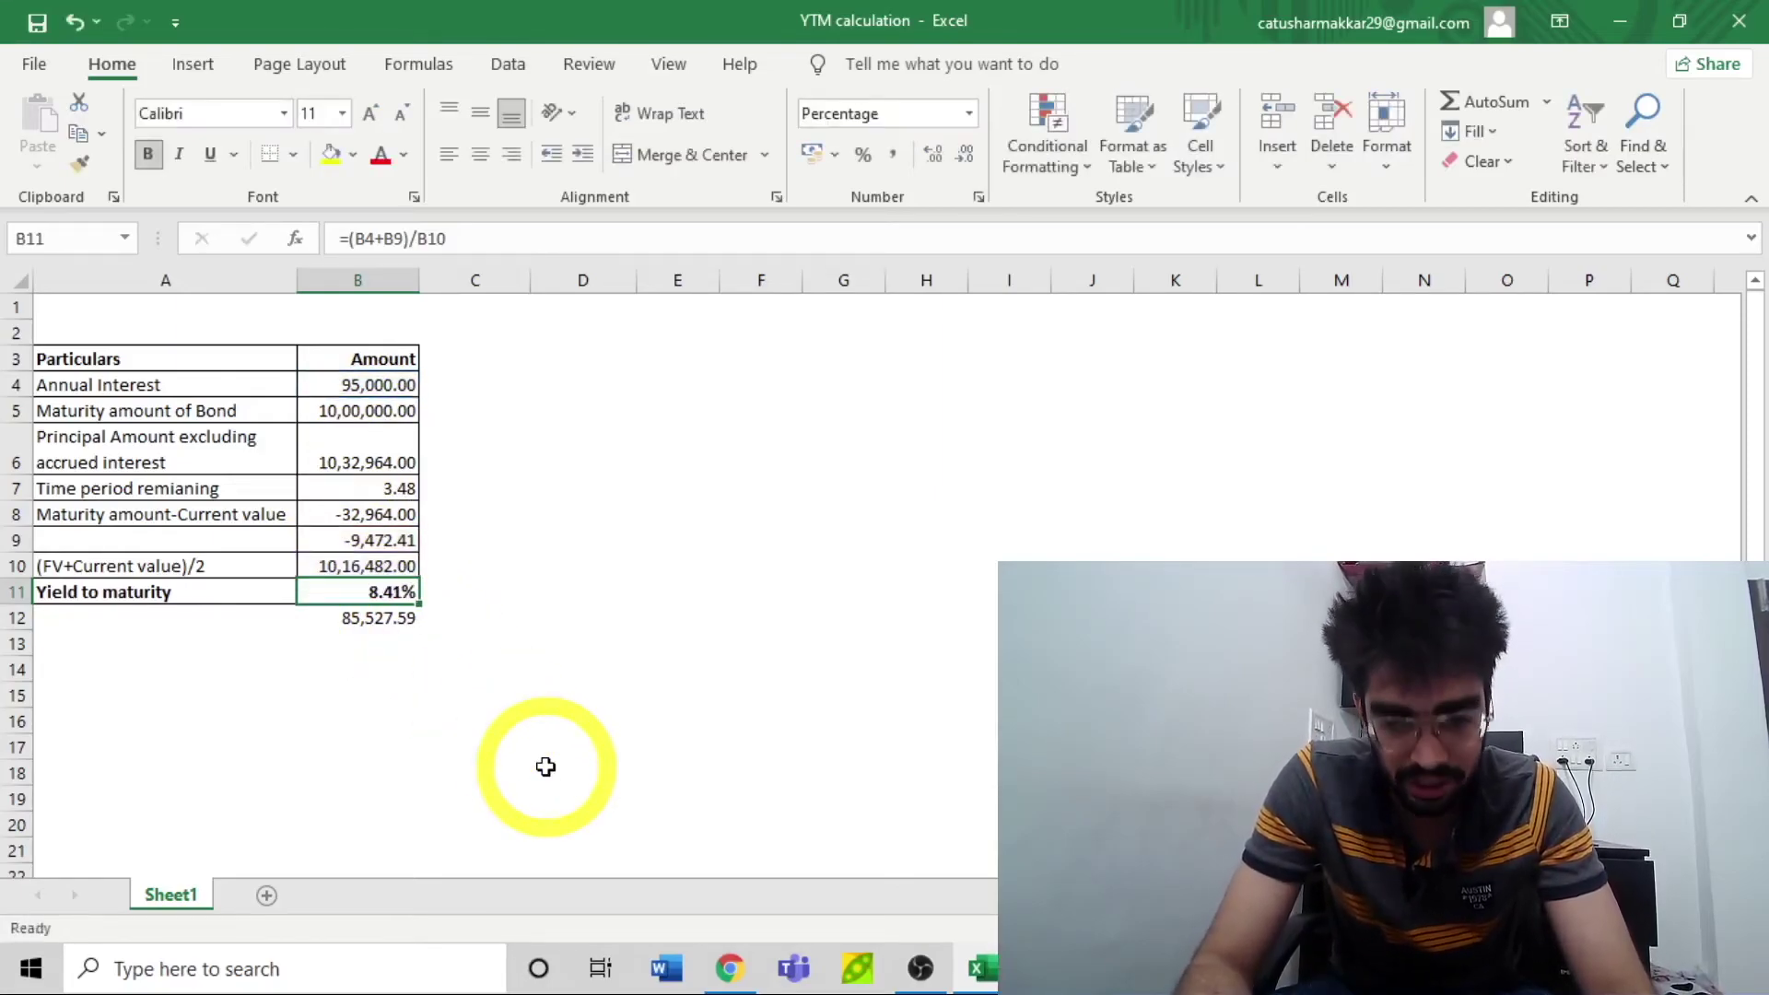
Step: Set the principal amount excluding accrued interest in B6 to 932964
{"action": "key", "text": "Down"}
{"action": "key", "text": "Up"}
{"action": "key", "text": "Up"}
{"action": "key", "text": "Up"}
{"action": "key", "text": "Up"}
{"action": "key", "text": "Up"}
{"action": "key", "text": "Up"}
{"action": "key", "text": "F2"}
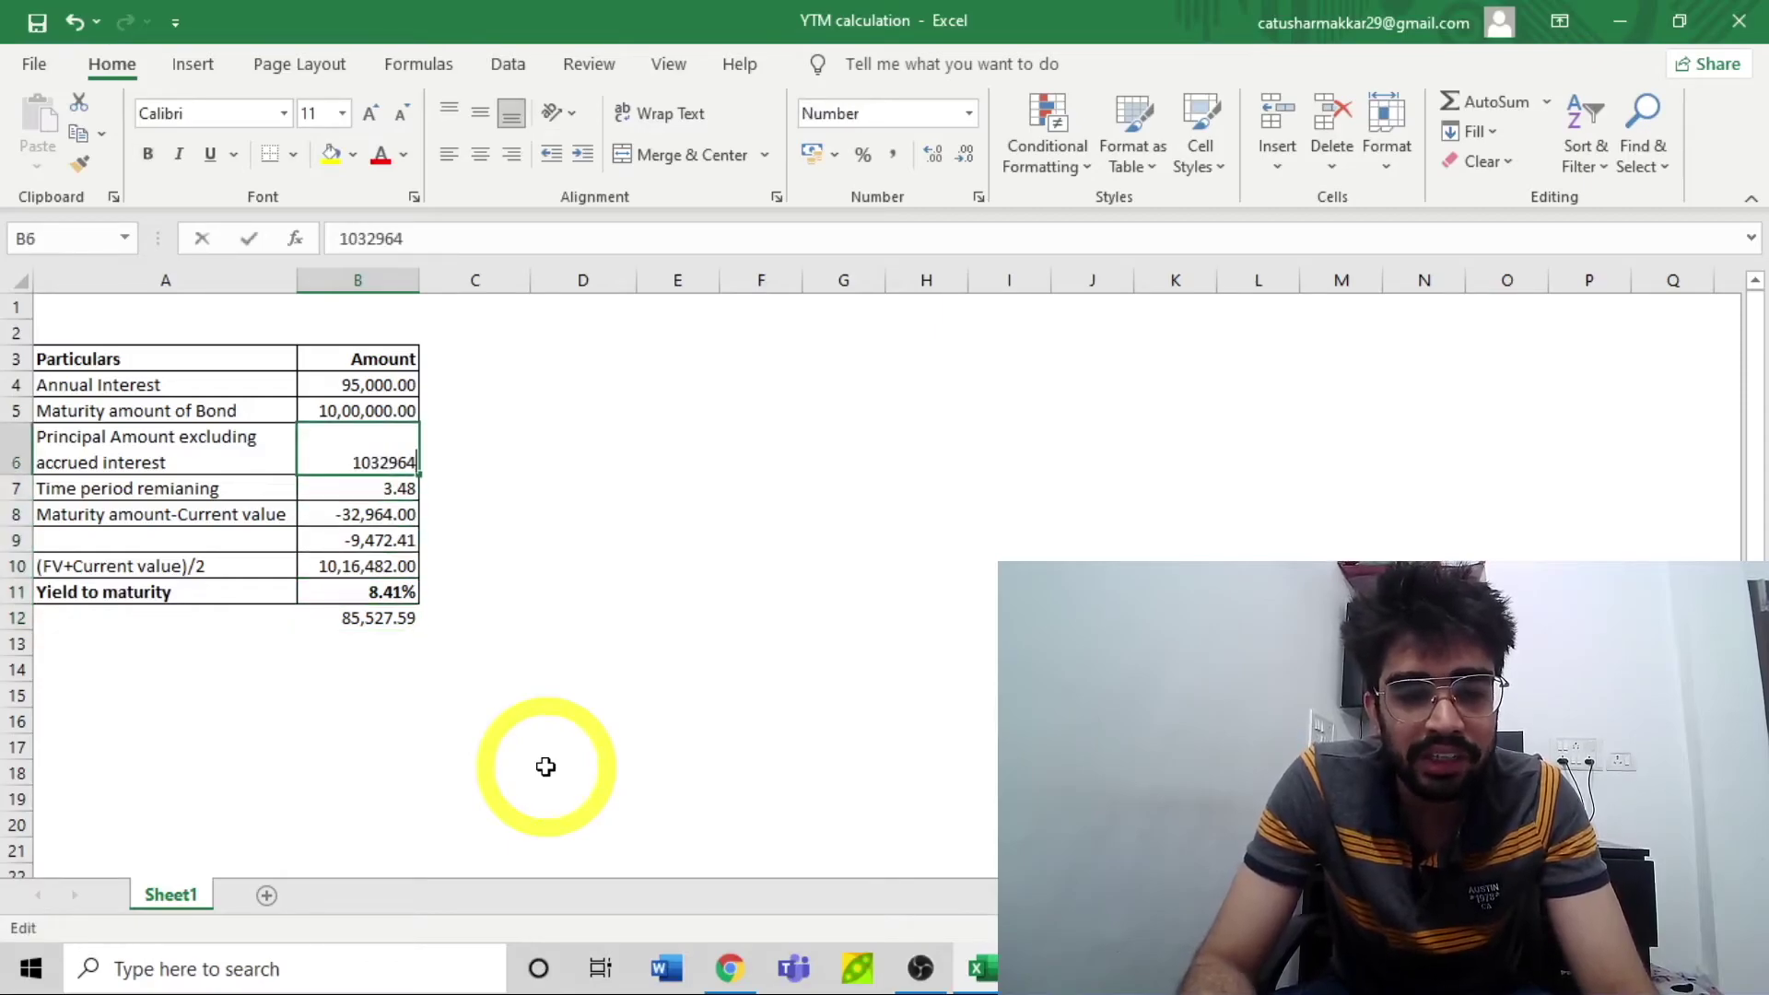
{"action": "key", "text": "Left"}
{"action": "key", "text": "Left"}
{"action": "key", "text": "Left"}
{"action": "key", "text": "Left"}
{"action": "key", "text": "Left"}
{"action": "key", "text": "shift+Home"}
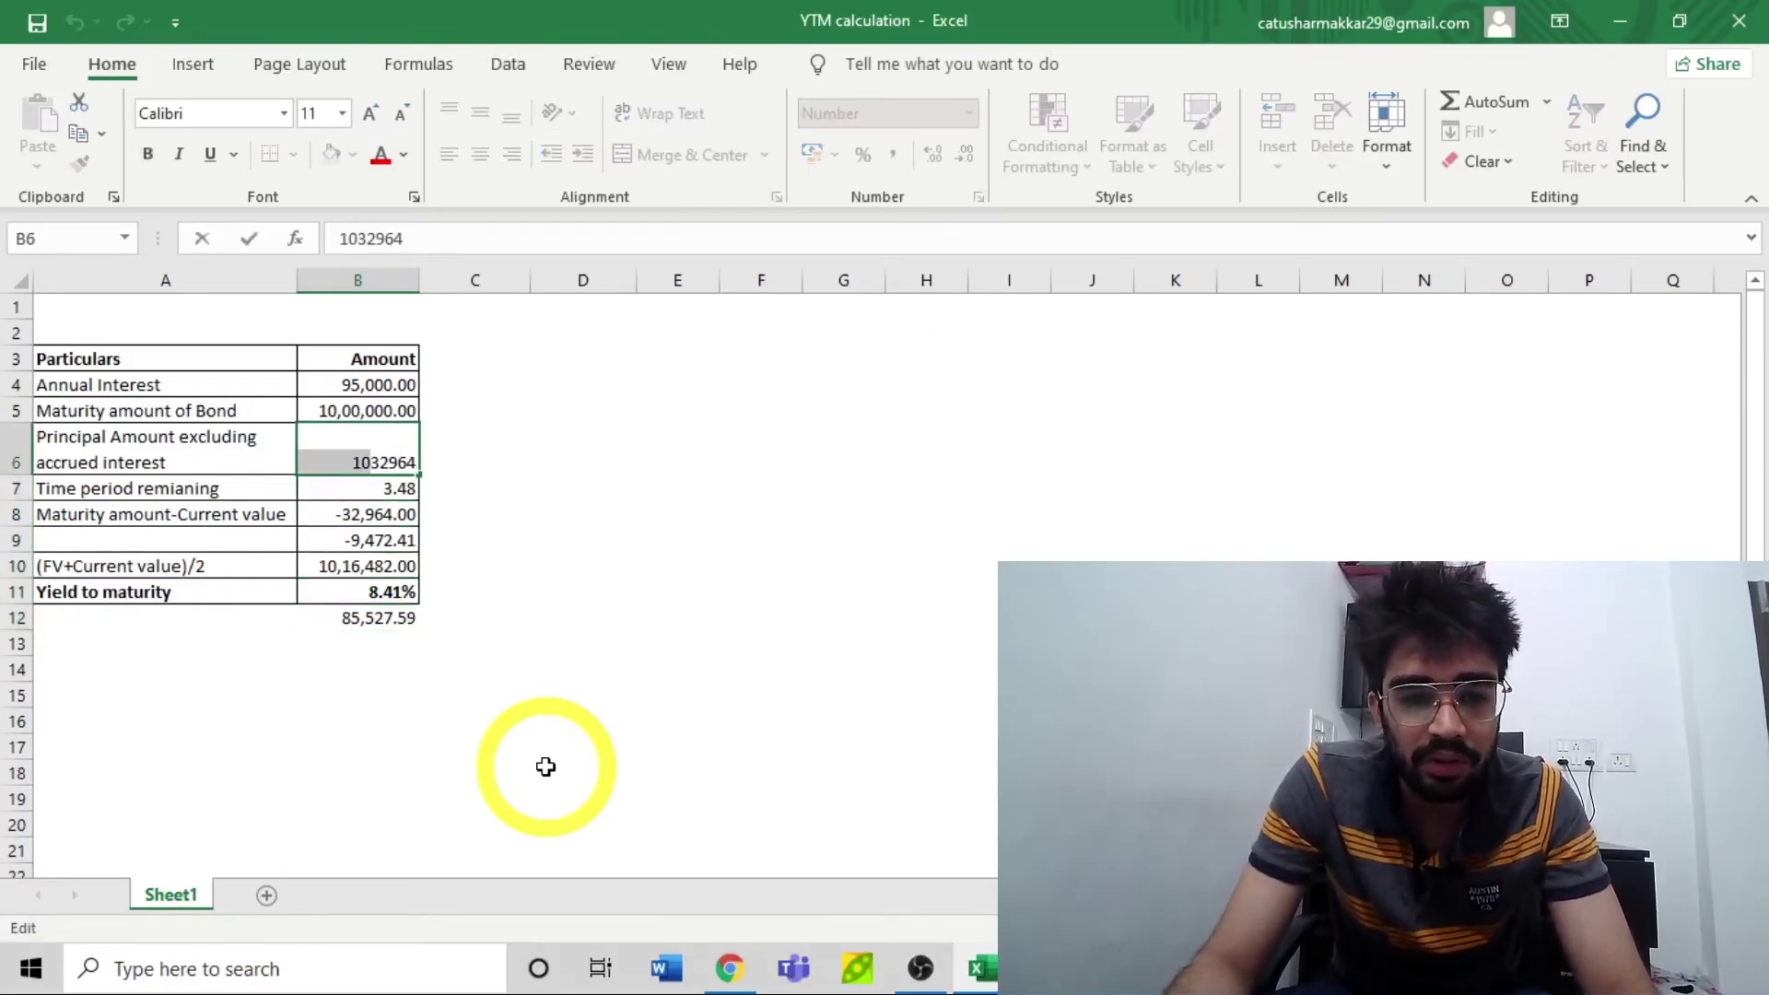
{"action": "type", "text": "9"}
{"action": "key", "text": "Return"}
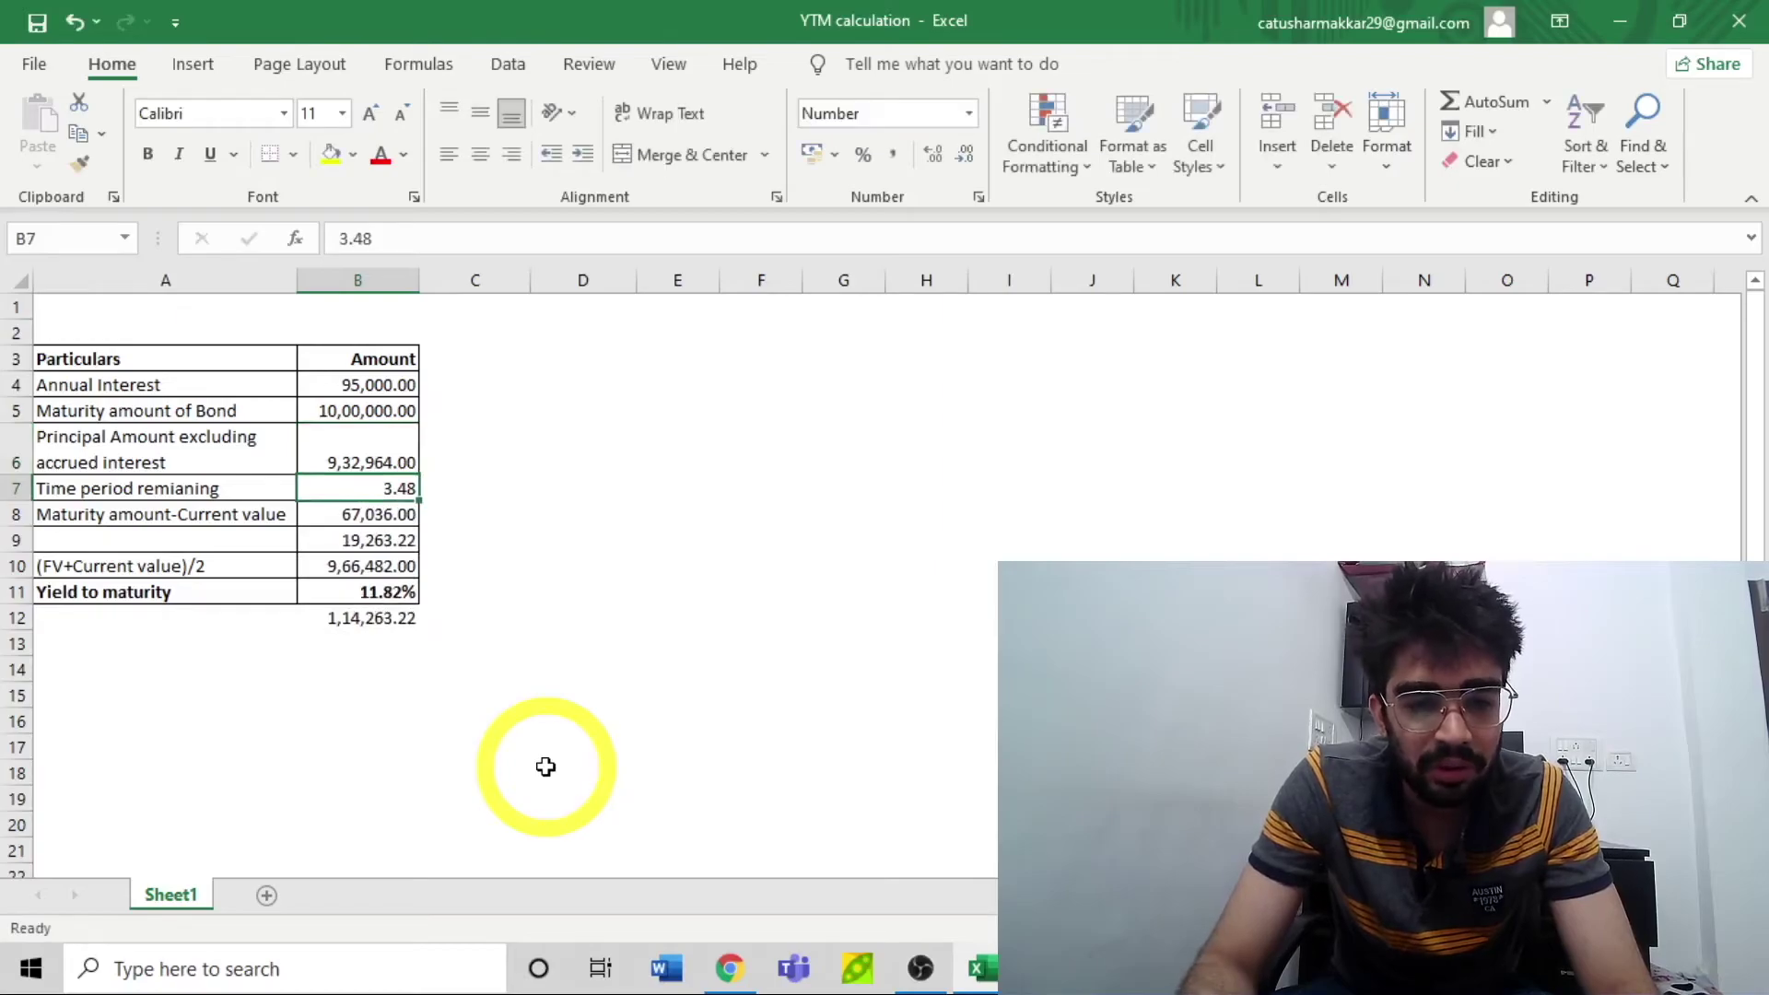
Step: Compare the yield to maturity in B11 with the changed principal amount in B6
{"action": "key", "text": "Down"}
{"action": "key", "text": "Down"}
{"action": "key", "text": "Down"}
{"action": "key", "text": "Down"}
{"action": "key", "text": "shift+space"}
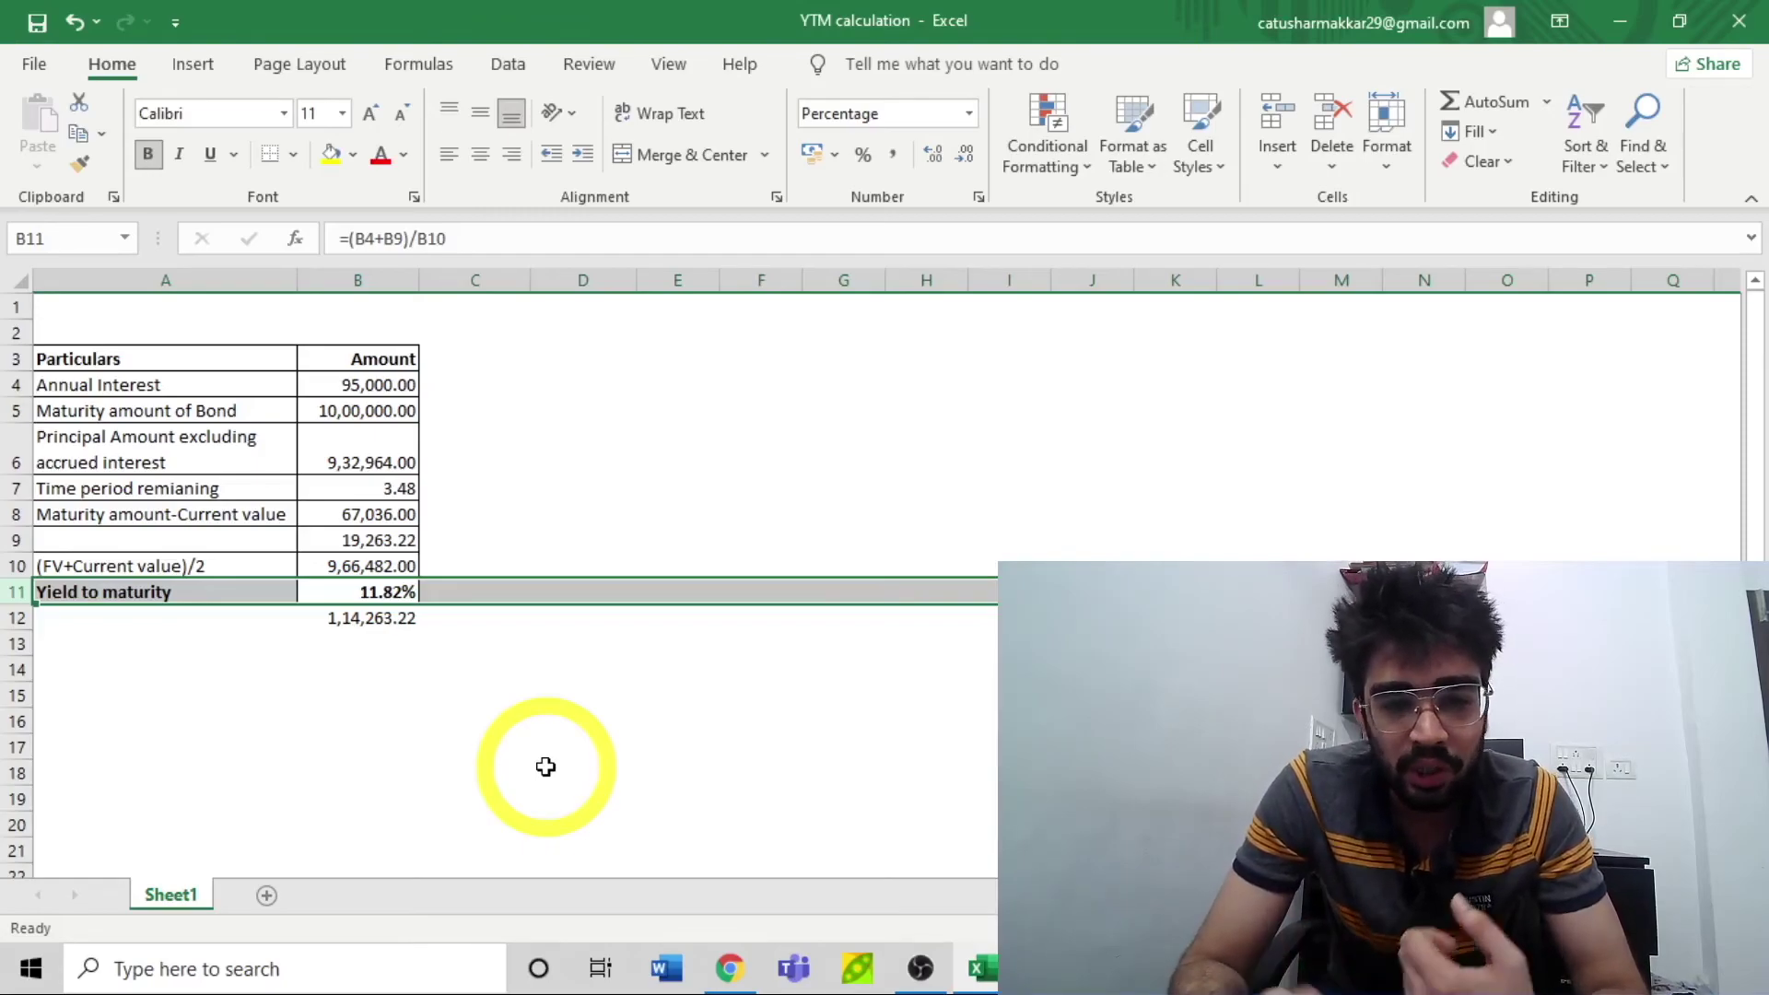
{"action": "key", "text": "Up"}
{"action": "key", "text": "Up"}
{"action": "key", "text": "Up"}
{"action": "key", "text": "Up"}
{"action": "key", "text": "Up"}
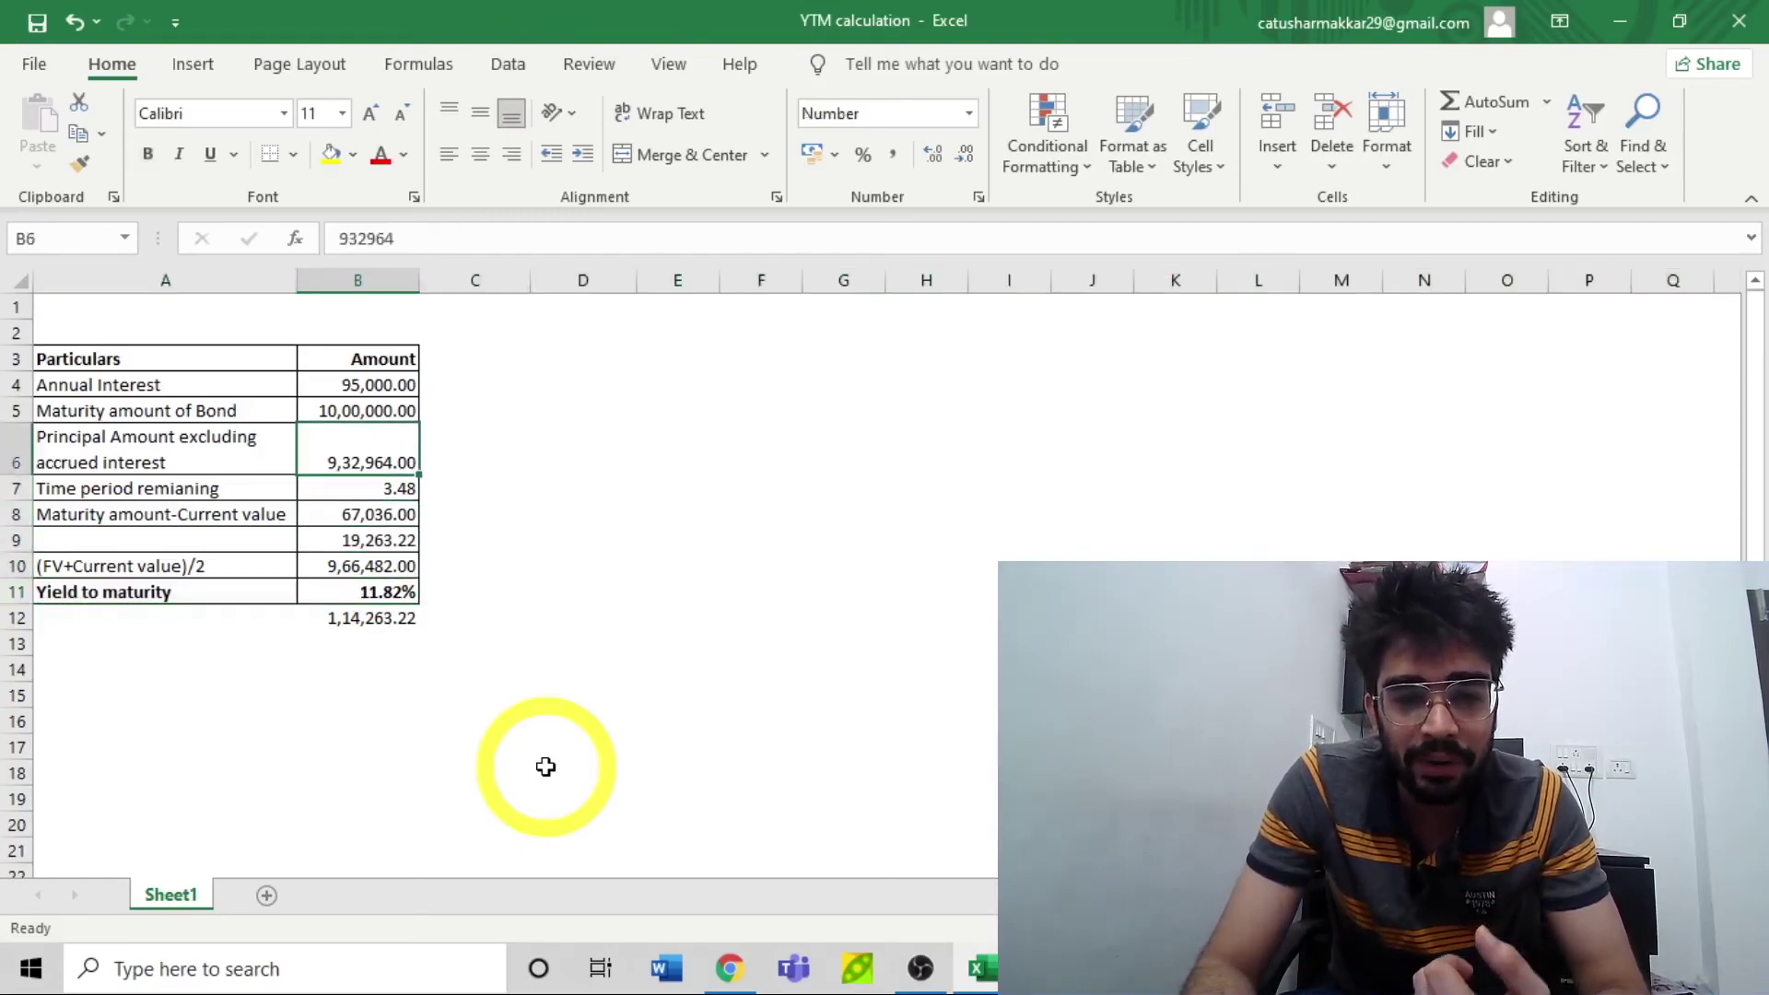
{"action": "key", "text": "Down"}
{"action": "key", "text": "Down"}
{"action": "key", "text": "Down"}
{"action": "key", "text": "Down"}
{"action": "key", "text": "Down"}
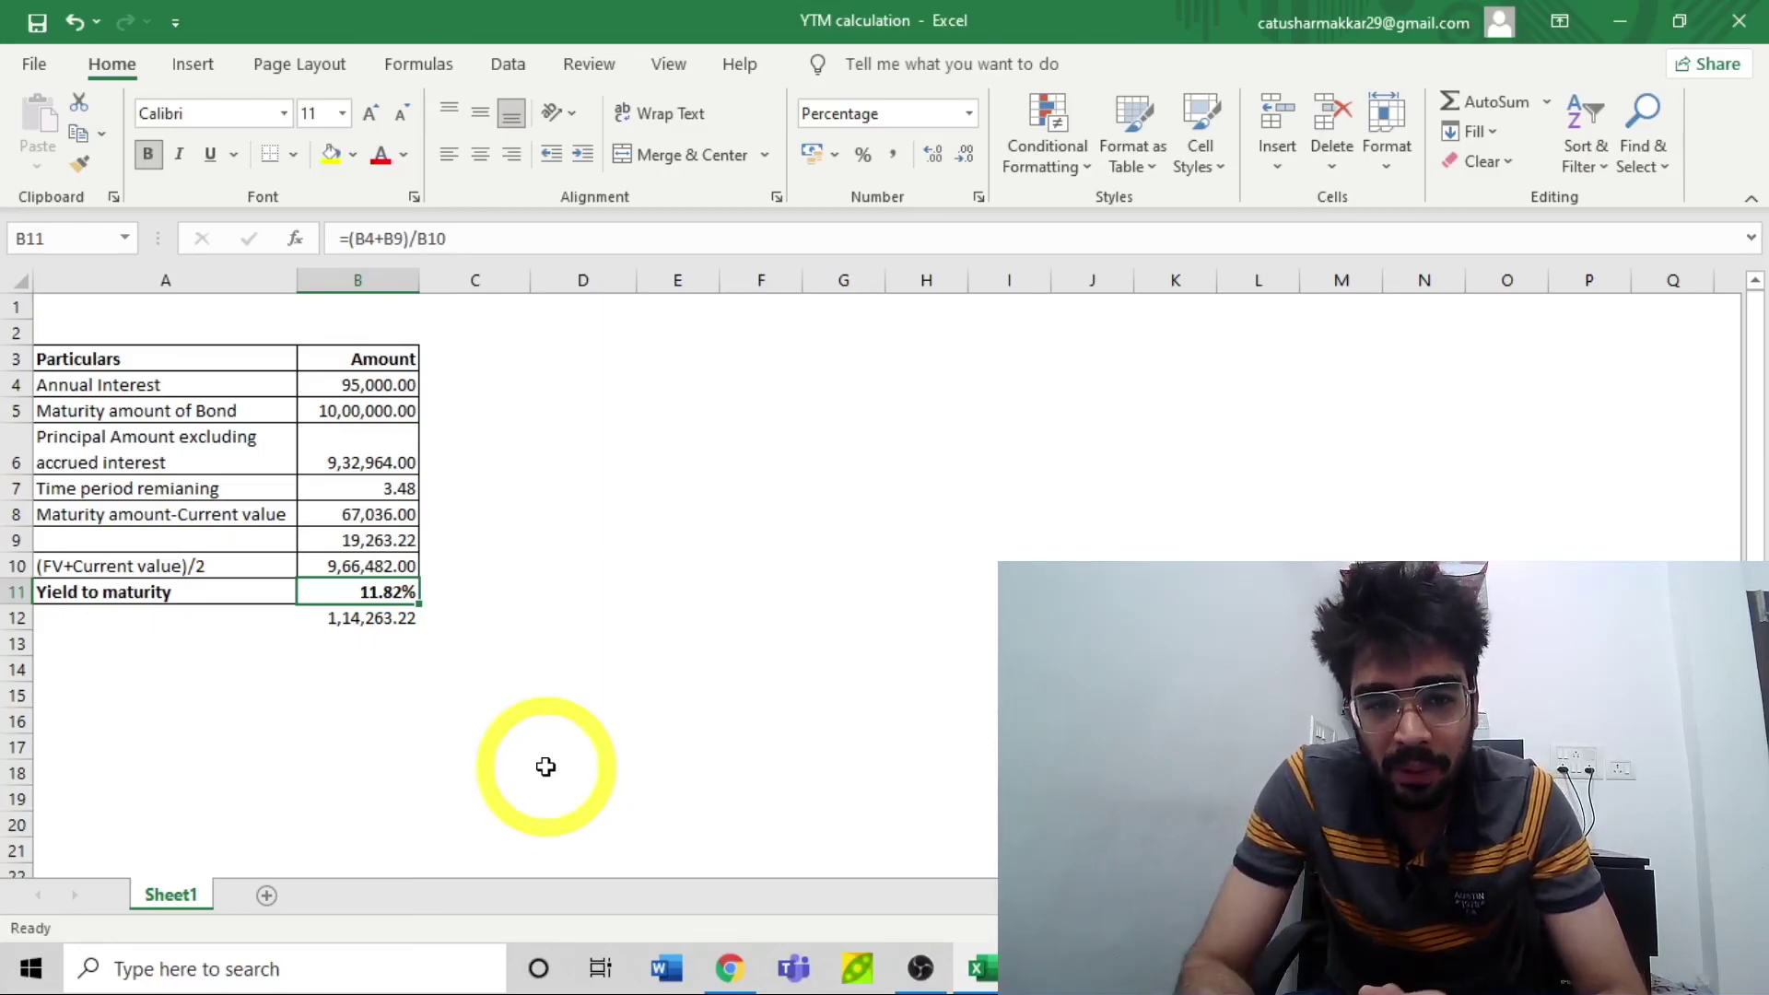
{"action": "key", "text": "Up"}
{"action": "key", "text": "Up"}
{"action": "key", "text": "Up"}
{"action": "key", "text": "Up"}
{"action": "key", "text": "Up"}
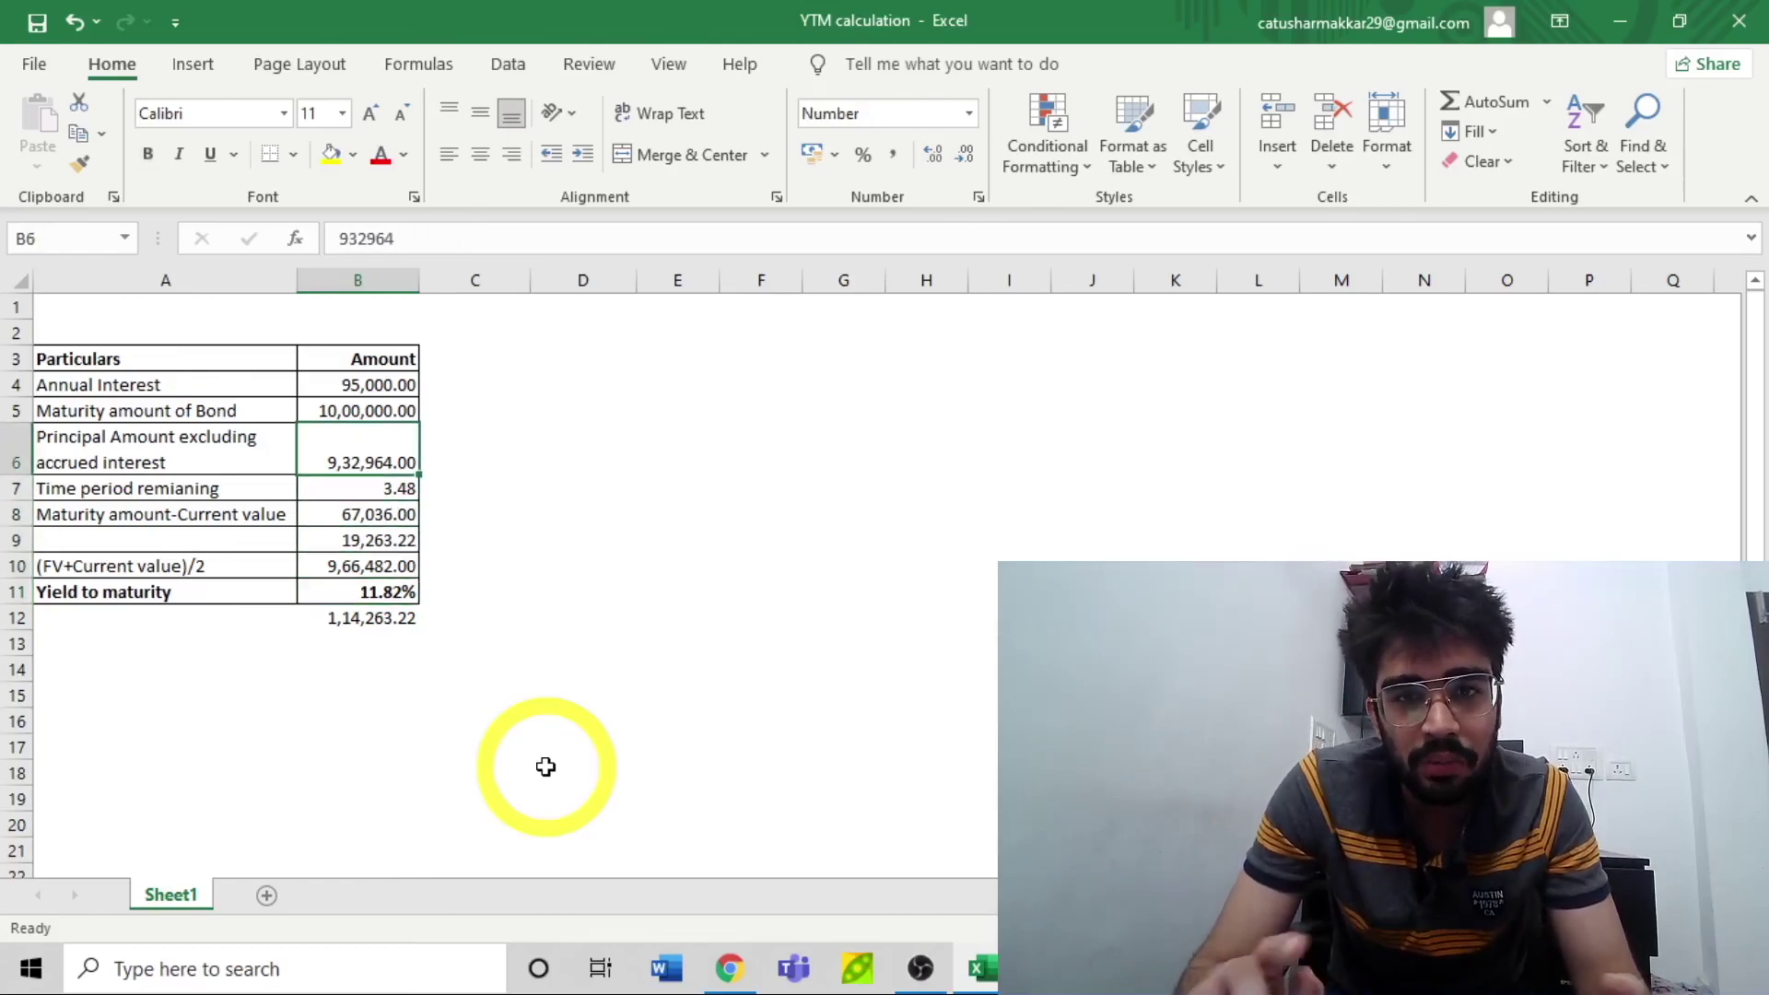